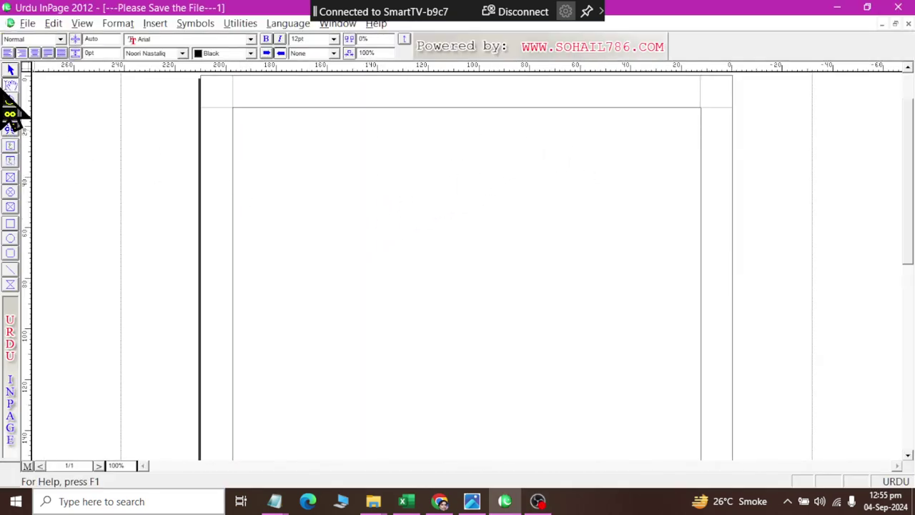
# Draw a small empty text box near the top of the page, right of centre
pyautogui.click(10, 176)
pyautogui.moveTo(446, 146); pyautogui.dragTo(560, 164)
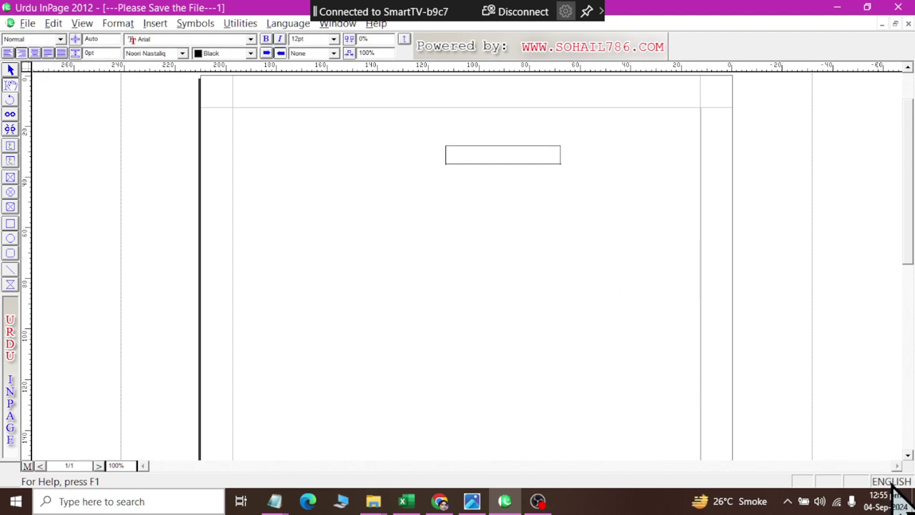
pyautogui.click(53, 22)
pyautogui.moveTo(89, 279)
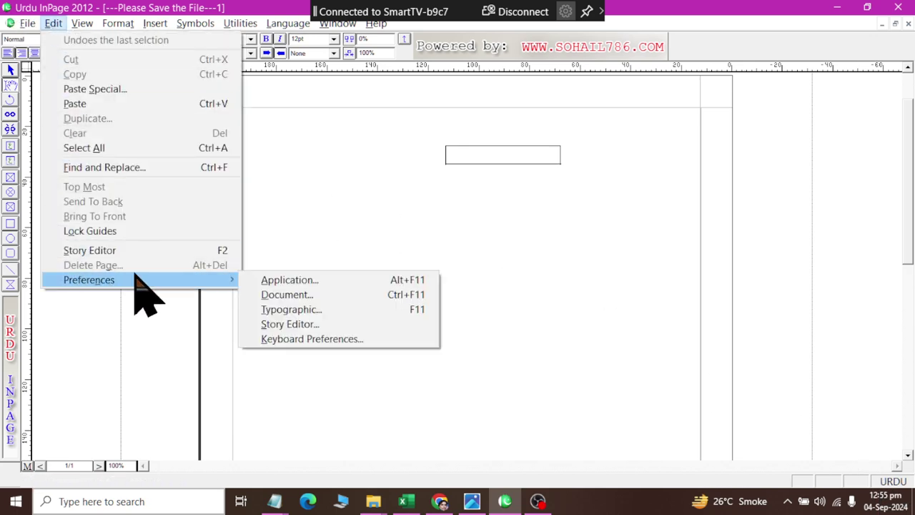
pyautogui.click(331, 339)
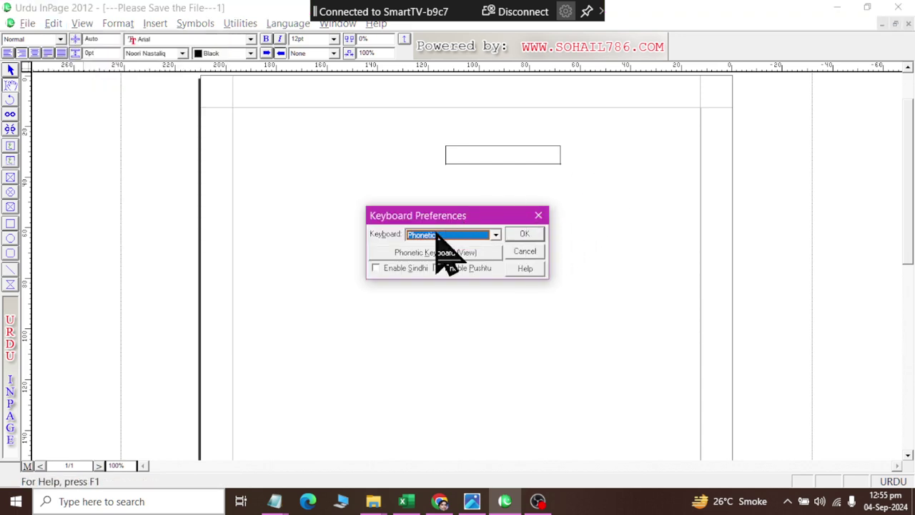
pyautogui.click(438, 235)
pyautogui.click(446, 248)
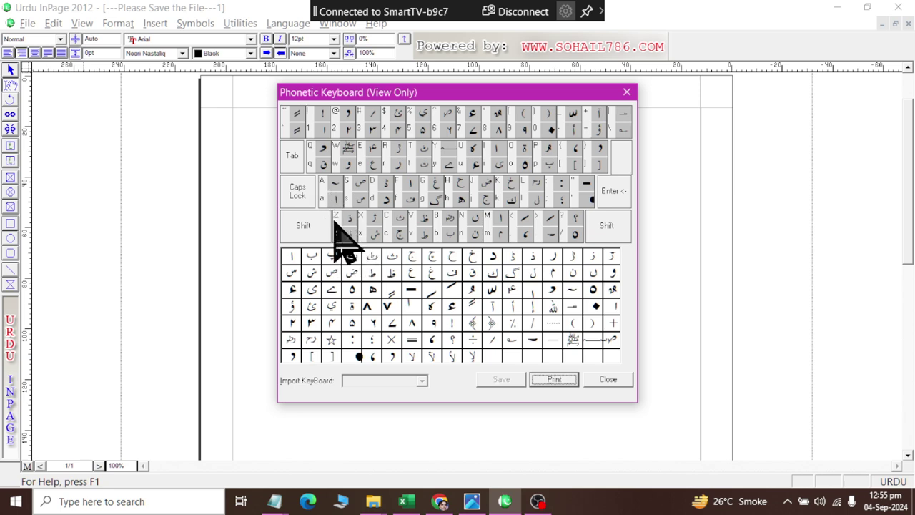
pyautogui.click(608, 379)
pyautogui.click(531, 236)
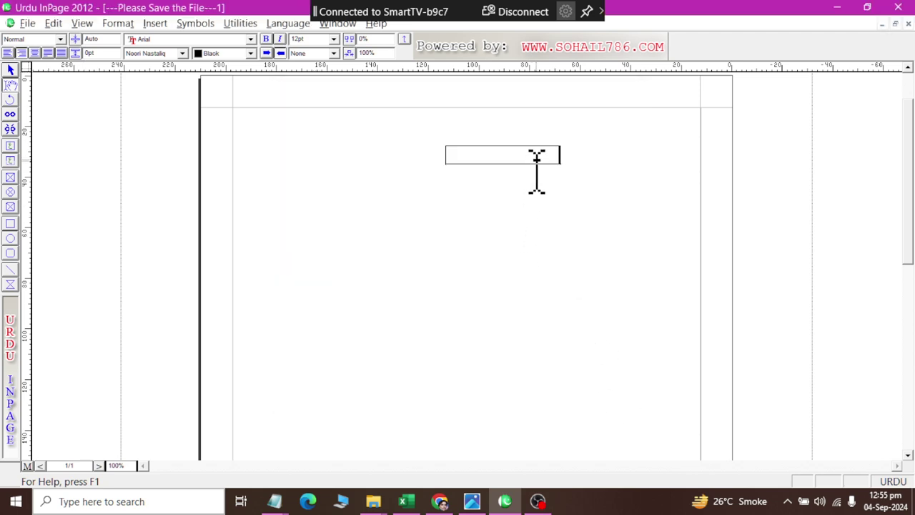
# Set the text size to 36pt, check the reference post, and place the caret in the text box
pyautogui.click(334, 39)
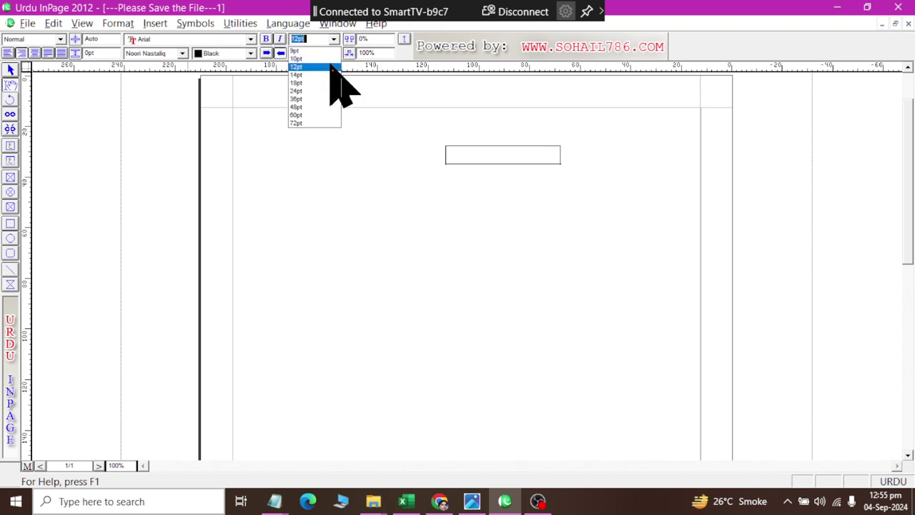
pyautogui.click(320, 100)
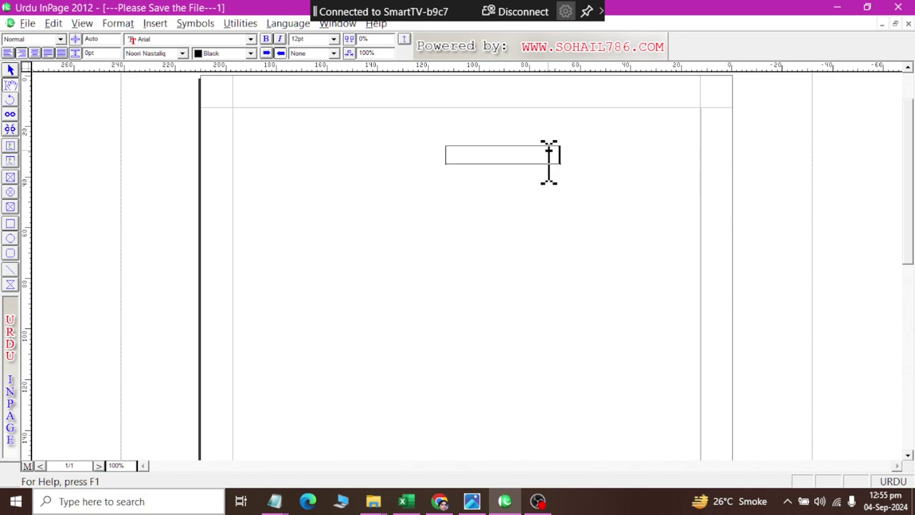
pyautogui.hotkey('alt', 'Tab')
pyautogui.hotkey('alt', 'Tab')
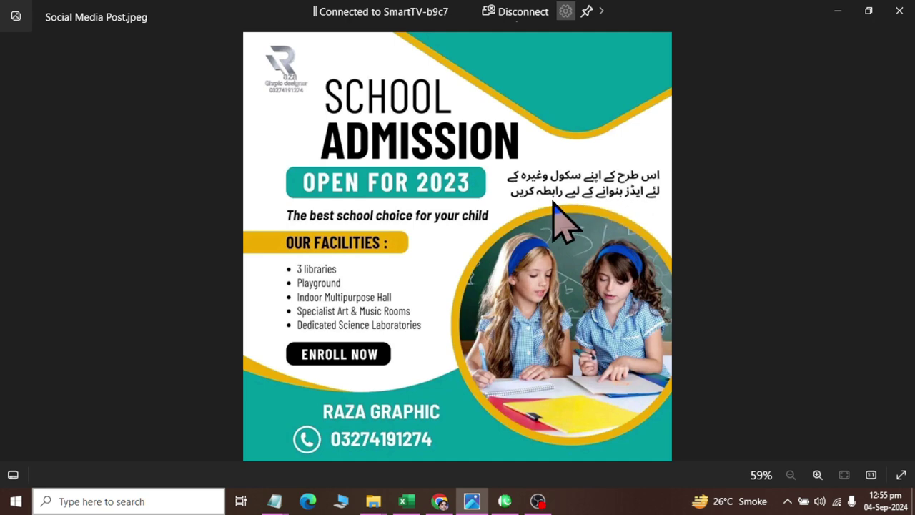
pyautogui.hotkey('alt', 'Tab')
pyautogui.hotkey('alt', 'Tab')
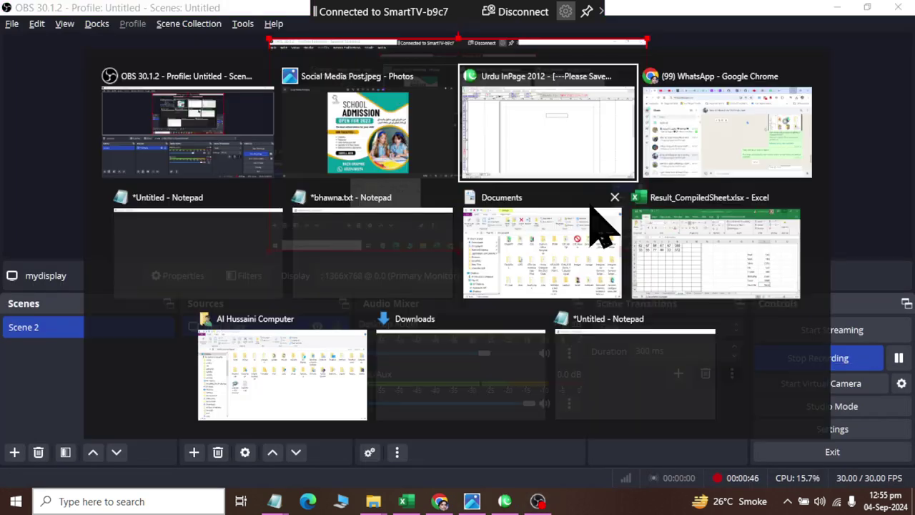
pyautogui.click(548, 150)
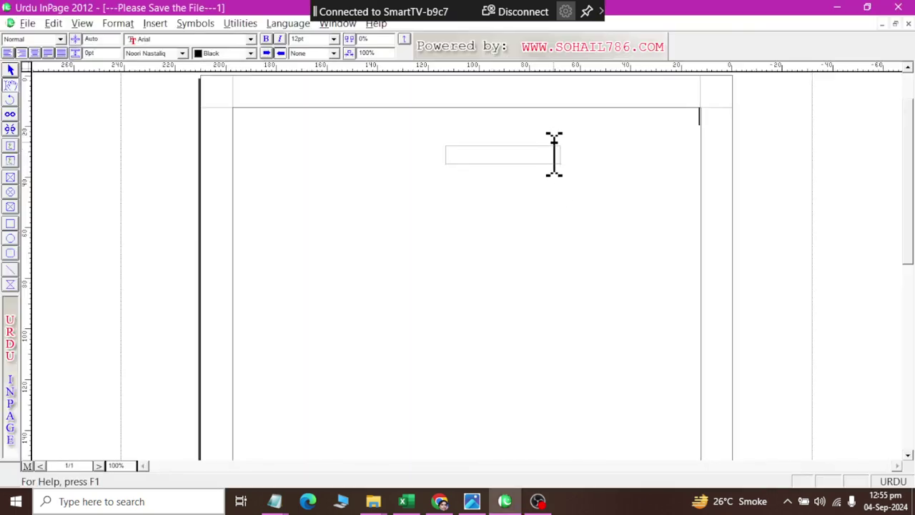
pyautogui.click(557, 155)
pyautogui.write('اس طرح')
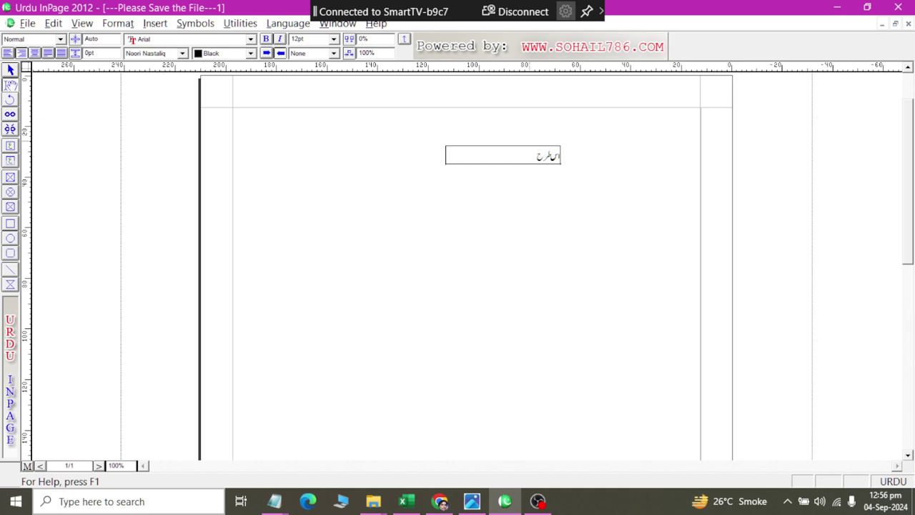
# Resize the box's text to 36pt and append the word کے
pyautogui.hotkey('ctrl', 'a')
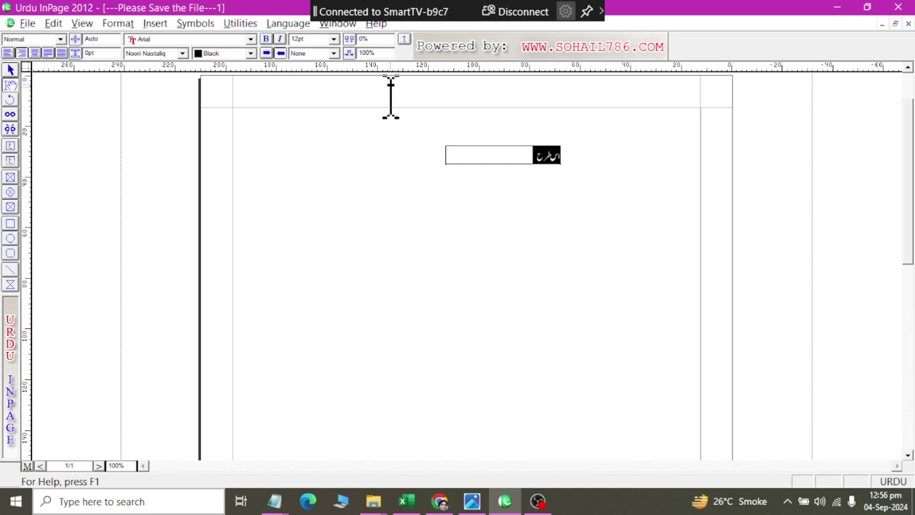
pyautogui.click(313, 40)
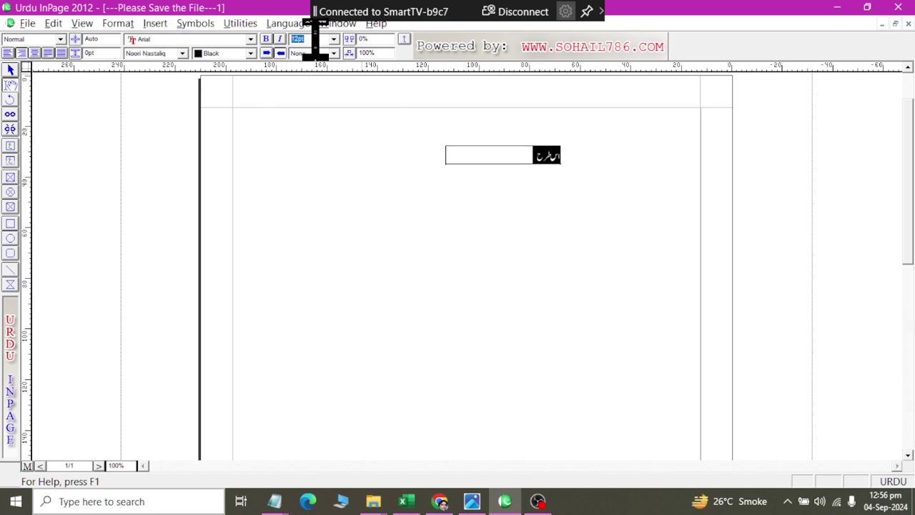
pyautogui.write('36')
pyautogui.press('Return')
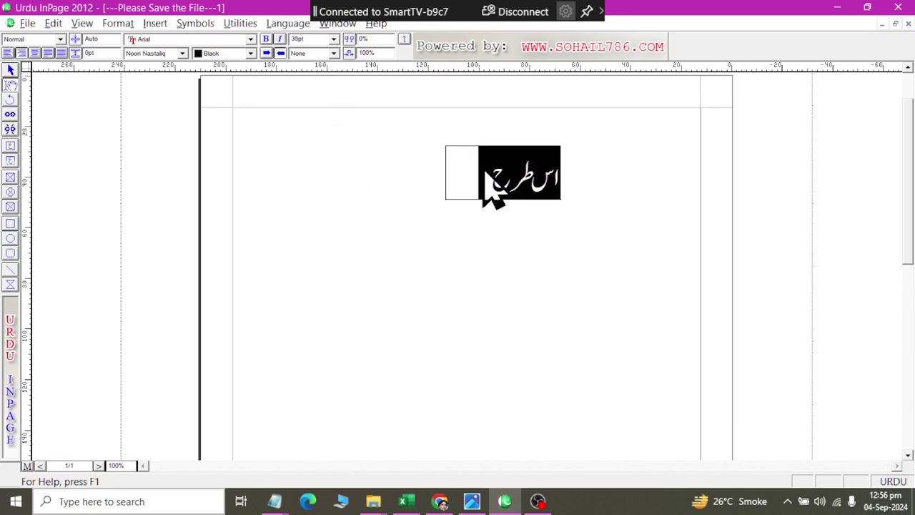
pyautogui.click(487, 179)
pyautogui.write('کے')
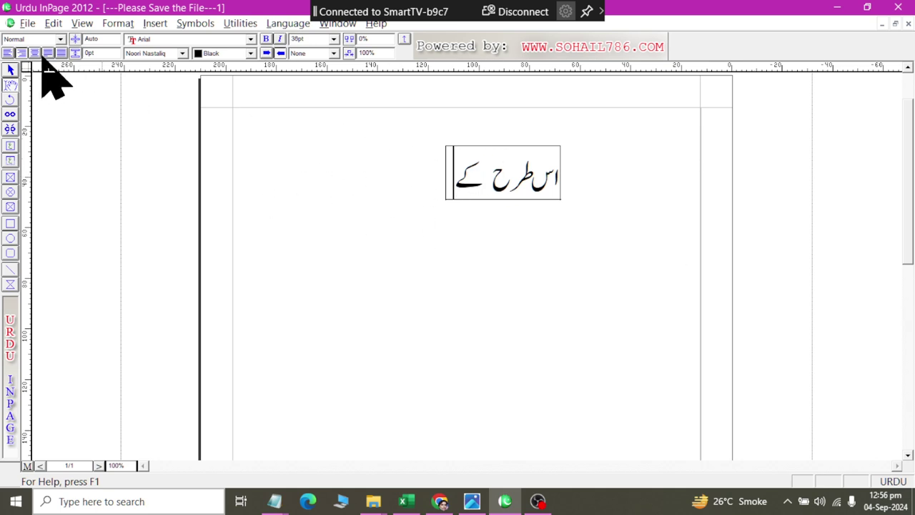
# Widen the Urdu text box leftward so more text fits
pyautogui.click(10, 70)
pyautogui.click(487, 178)
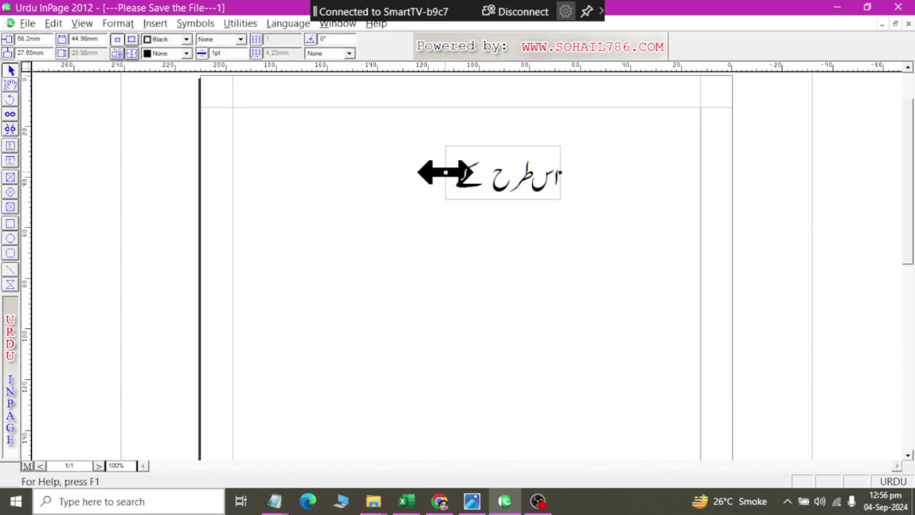
pyautogui.moveTo(308, 160); pyautogui.dragTo(290, 172)
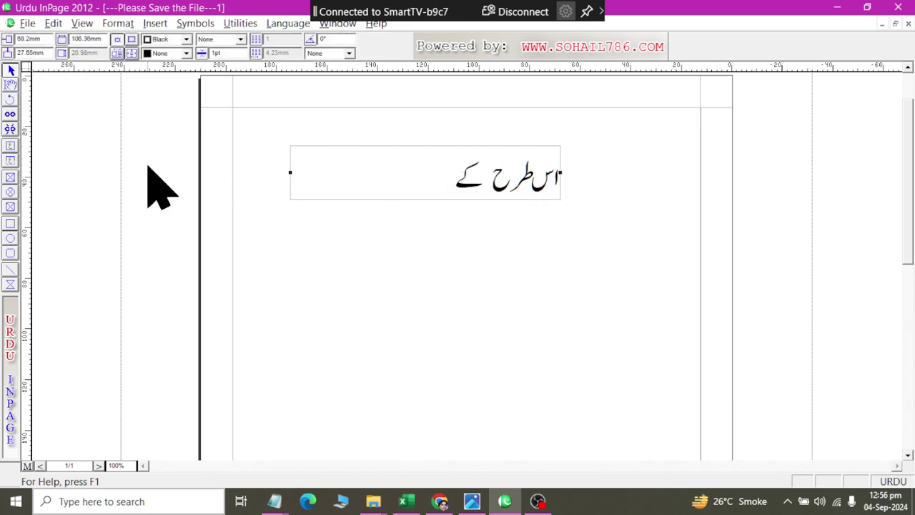
pyautogui.click(10, 161)
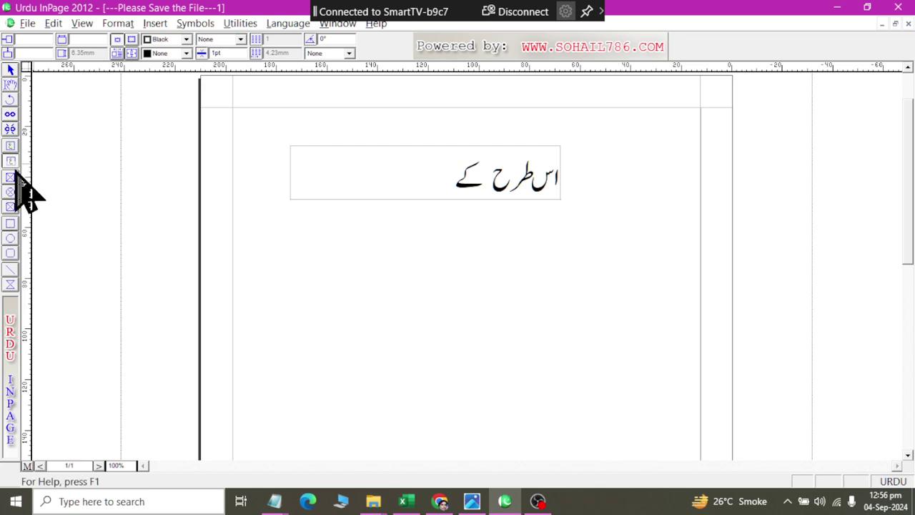
pyautogui.click(10, 84)
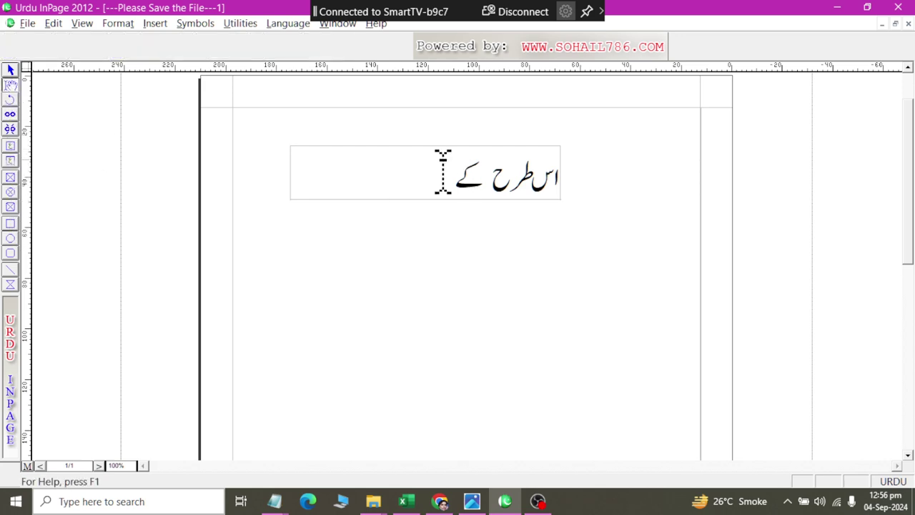
pyautogui.hotkey('alt', 'Tab')
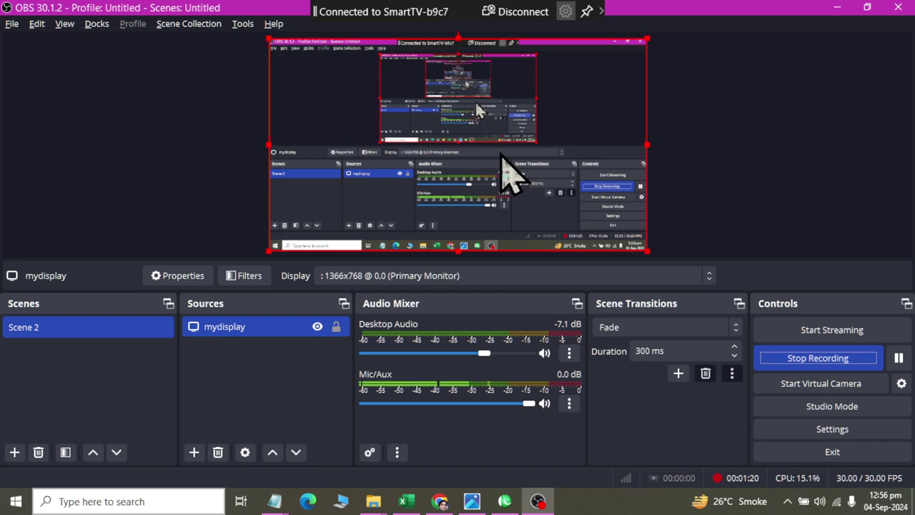
pyautogui.hotkey('alt', 'Tab')
pyautogui.hotkey('alt', 'Tab')
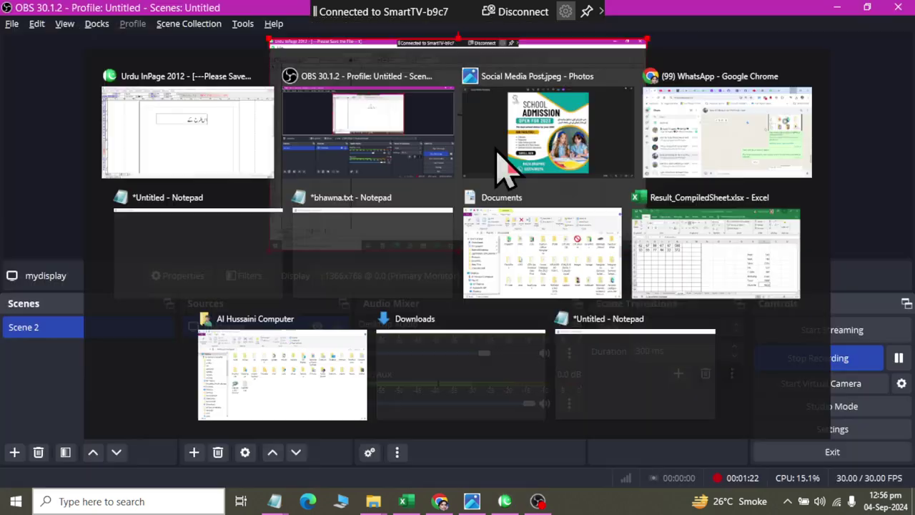
pyautogui.hotkey('alt', 'Tab')
pyautogui.press('Tab')
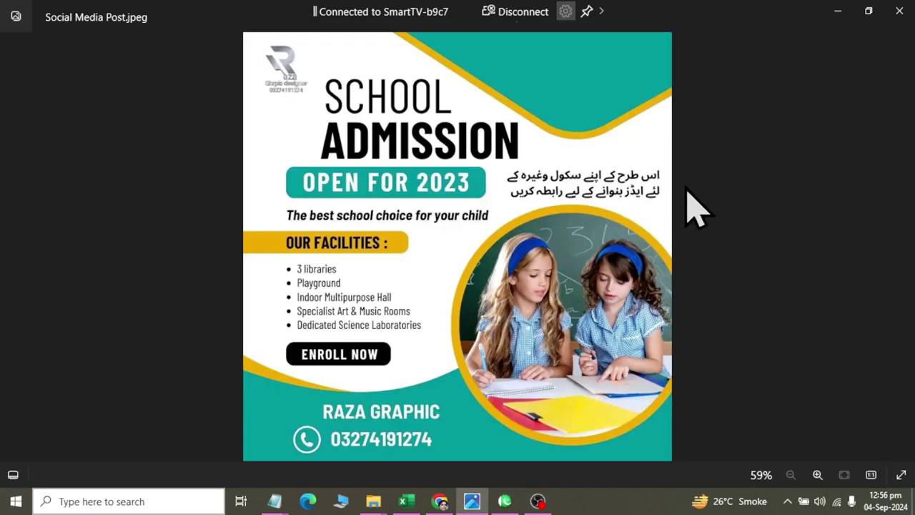
pyautogui.hotkey('alt', 'Tab')
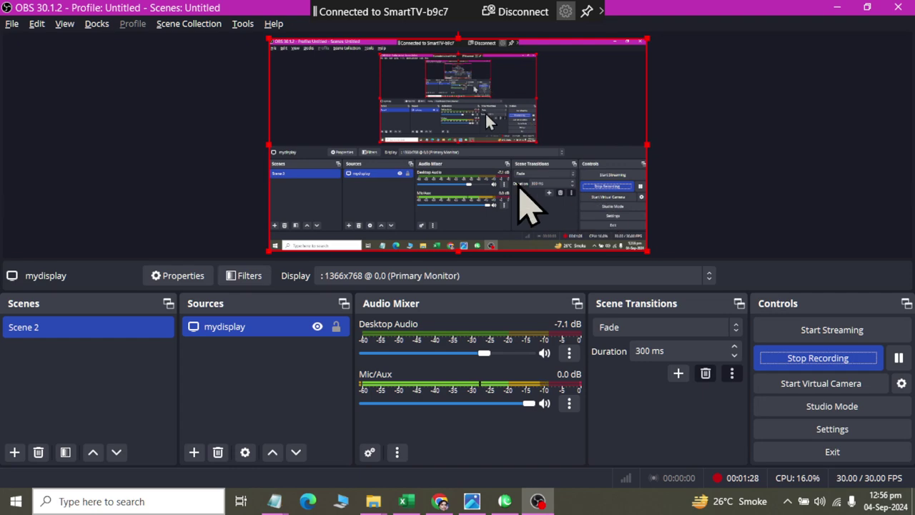
pyautogui.hotkey('alt', 'Tab')
pyautogui.press('Tab')
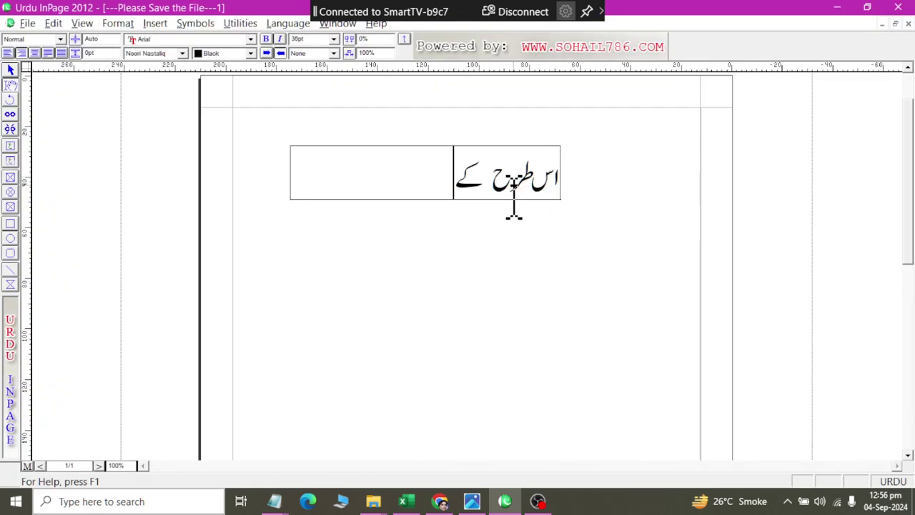
# Finish the message, fixing typos, so it reads 'اس طرح کے اپنے اسکول وغیرہ کے لئے ایڈز بنوانے'
pyautogui.write('یاپ')
pyautogui.hotkey('ctrl', 'z')
pyautogui.write('نے')
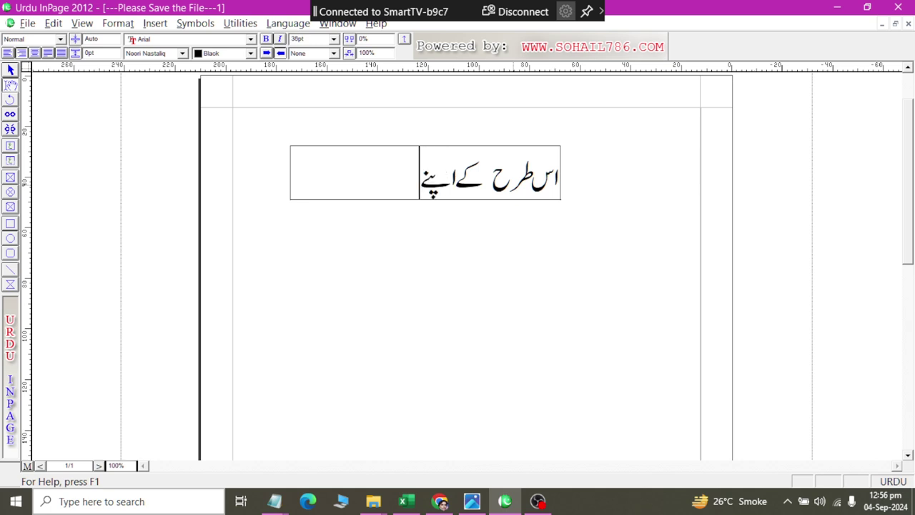
pyautogui.write(' اسکول')
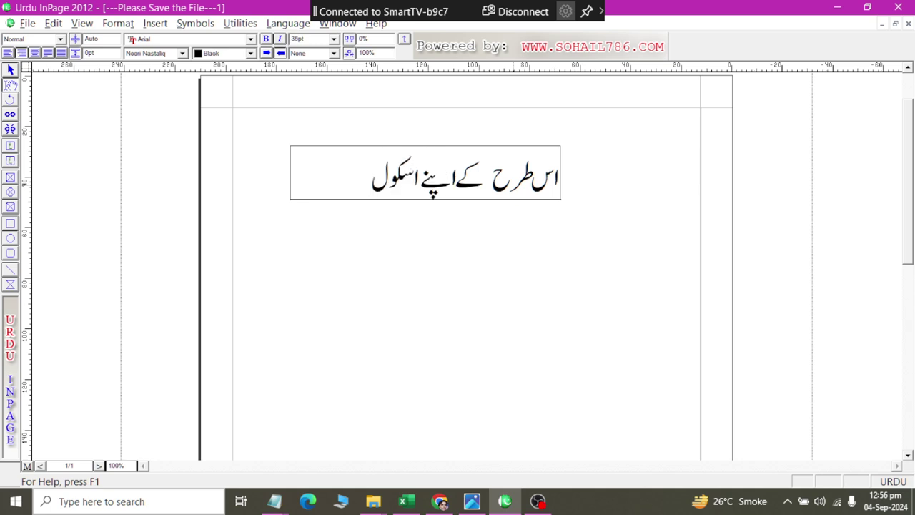
pyautogui.write('ﷺ')
pyautogui.press('BackSpace')
pyautogui.write('یرہ')
pyautogui.write(' کے ل')
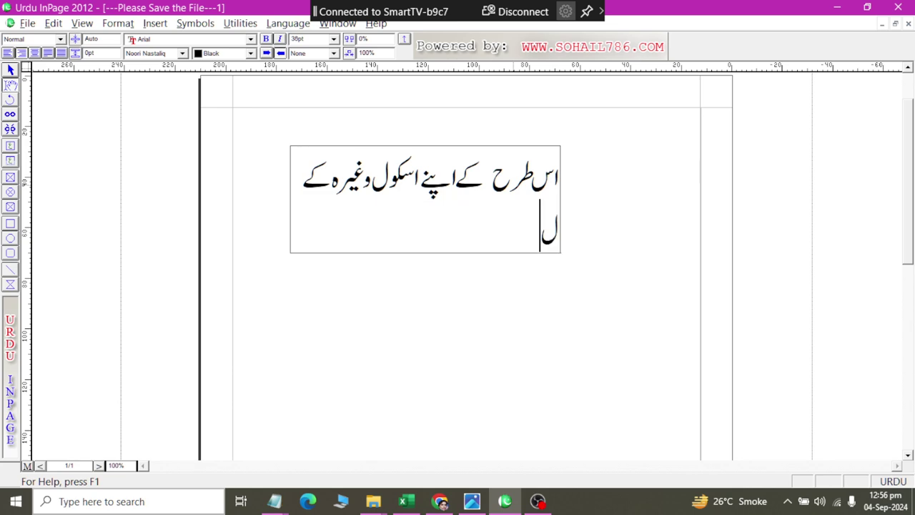
pyautogui.write('ئے')
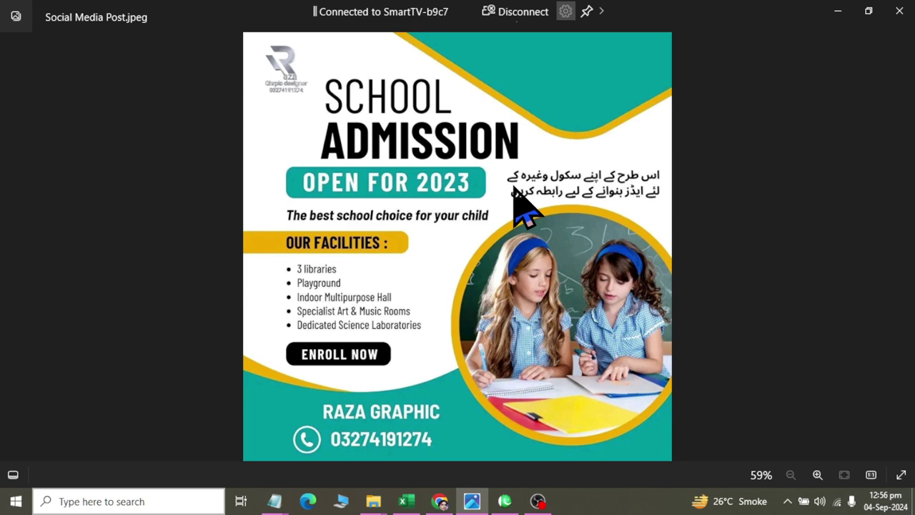
pyautogui.write('ایڈز بنوانے')
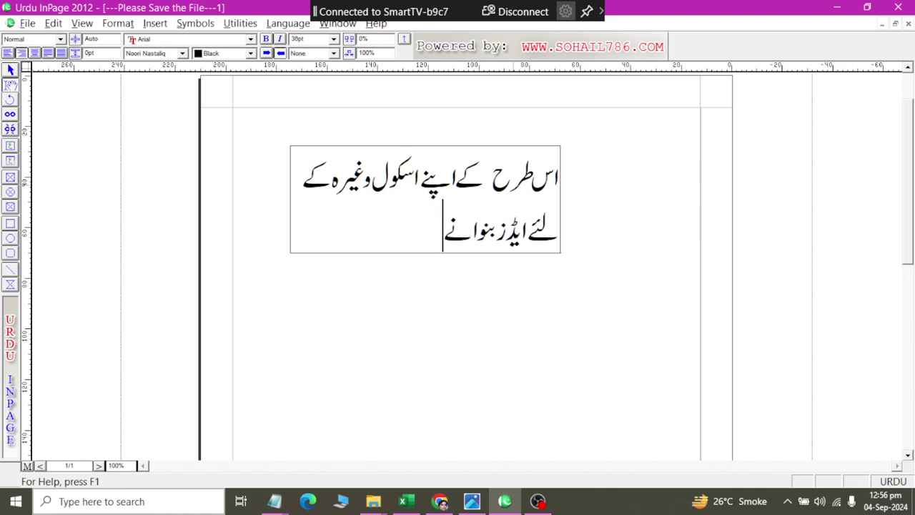
pyautogui.write(' کے لئے رابطہ کری')
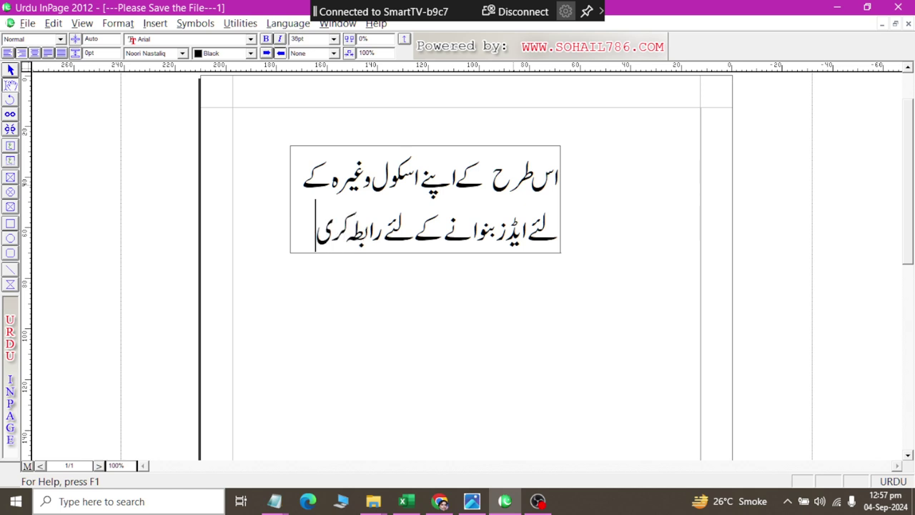
pyautogui.write('ں')
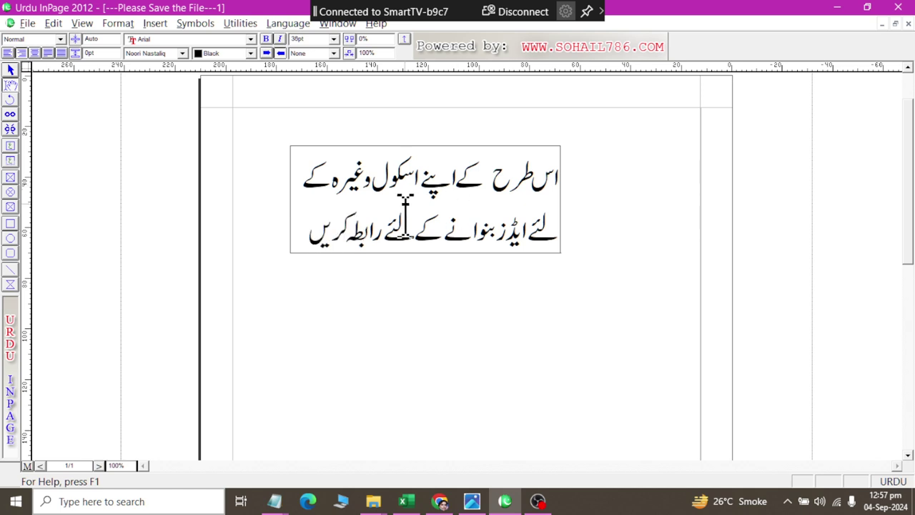
# Move the message box right and down, then begin exporting it as a picture
pyautogui.click(10, 70)
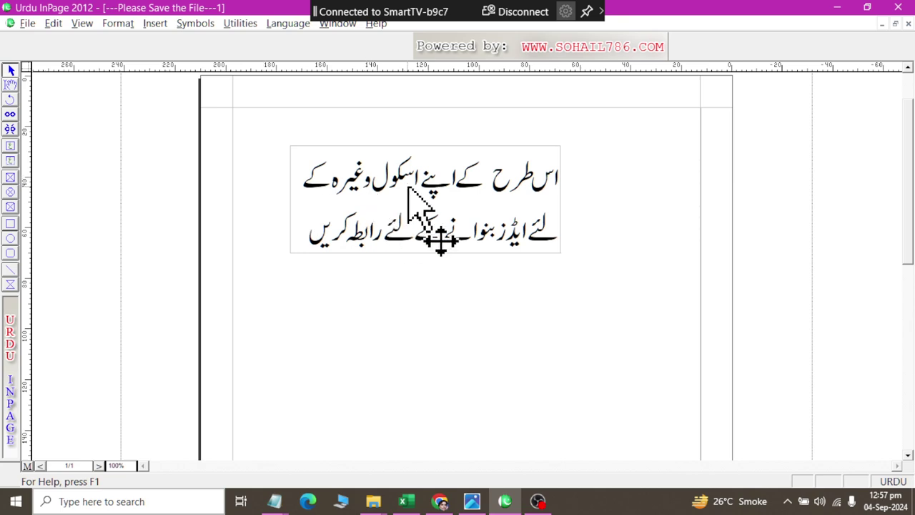
pyautogui.moveTo(408, 187)
pyautogui.mouseDown()
pyautogui.moveTo(520, 250)
pyautogui.moveTo(484, 250)
pyautogui.mouseUp()
pyautogui.click(27, 23)
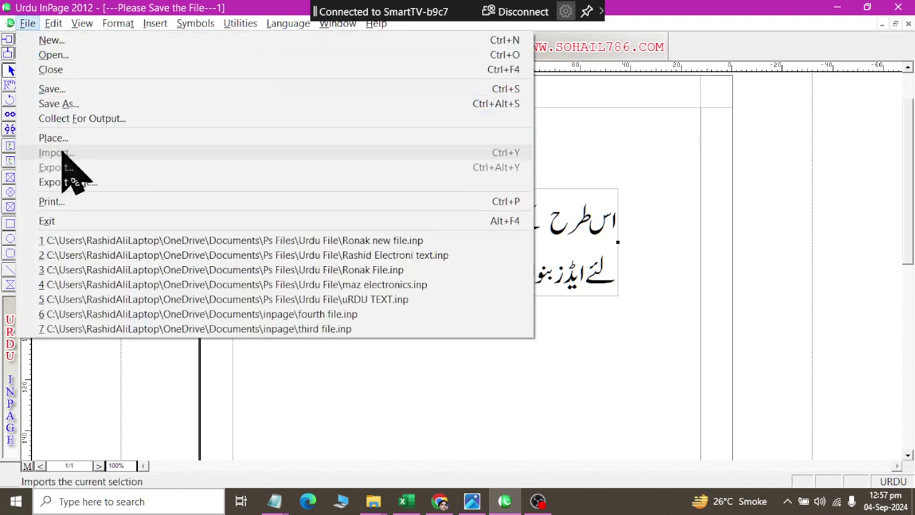
pyautogui.click(71, 184)
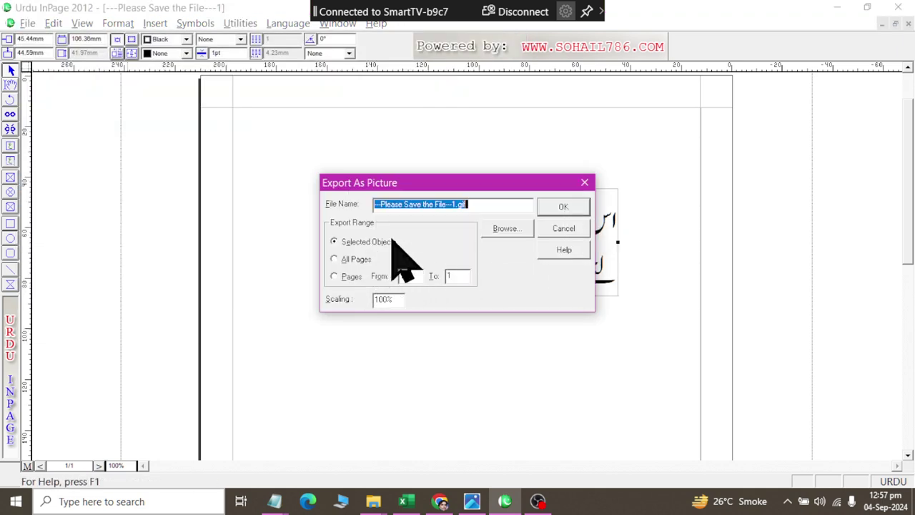
pyautogui.click(508, 230)
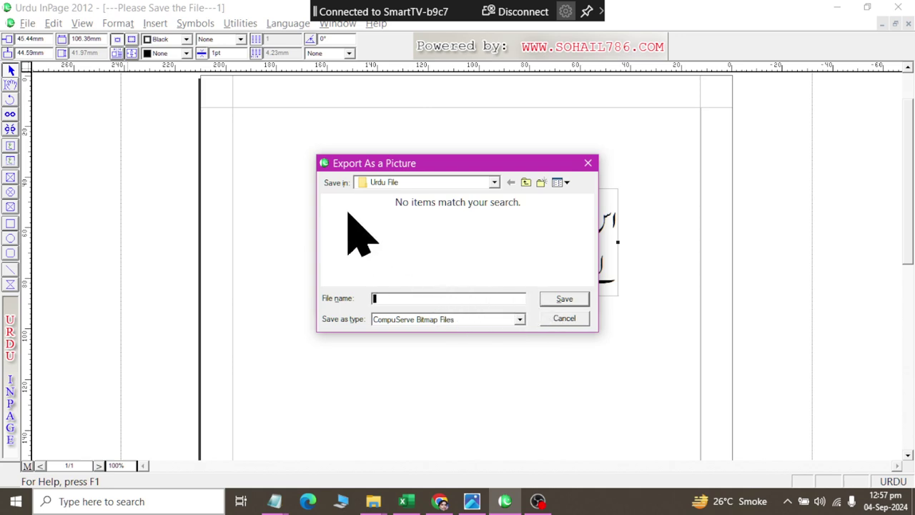
# Navigate the export location to the Documents\inpage folder
pyautogui.click(396, 185)
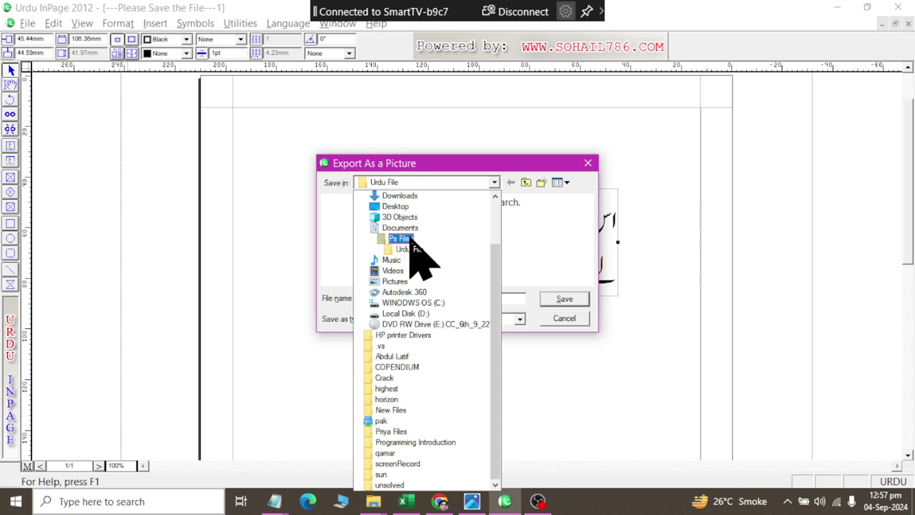
pyautogui.click(409, 238)
pyautogui.click(422, 237)
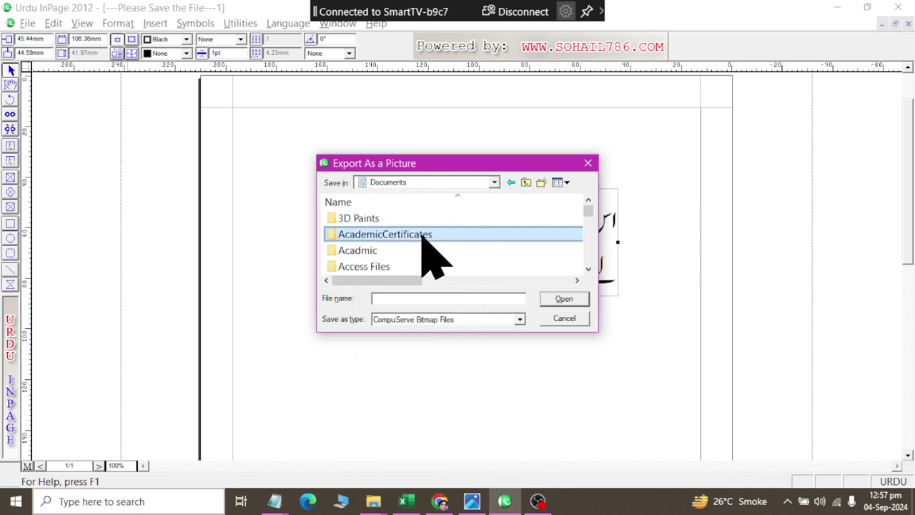
pyautogui.press('r')
pyautogui.press('p')
pyautogui.press('p')
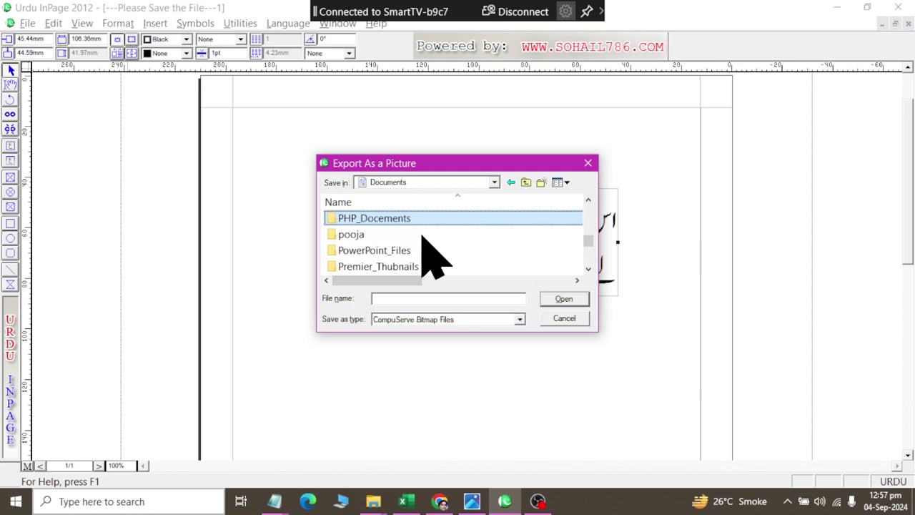
pyautogui.press('m')
pyautogui.press('u')
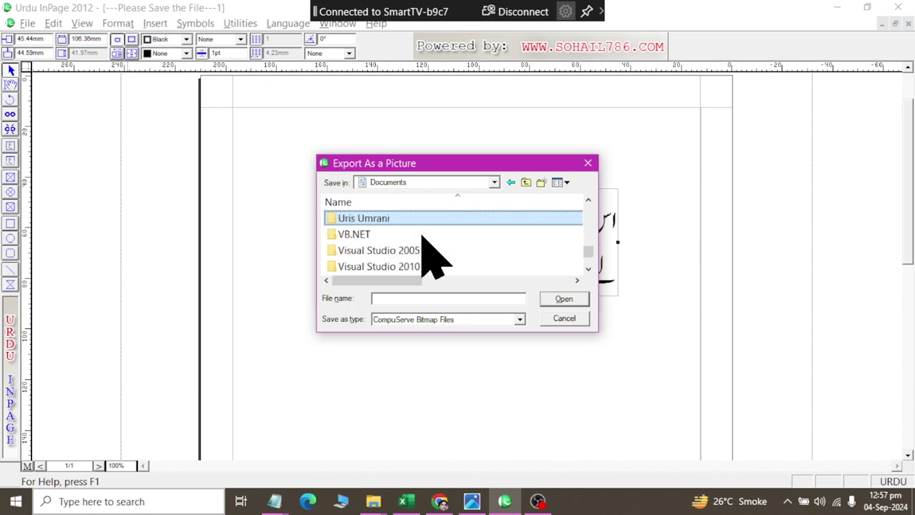
pyautogui.press('i')
pyautogui.press('n')
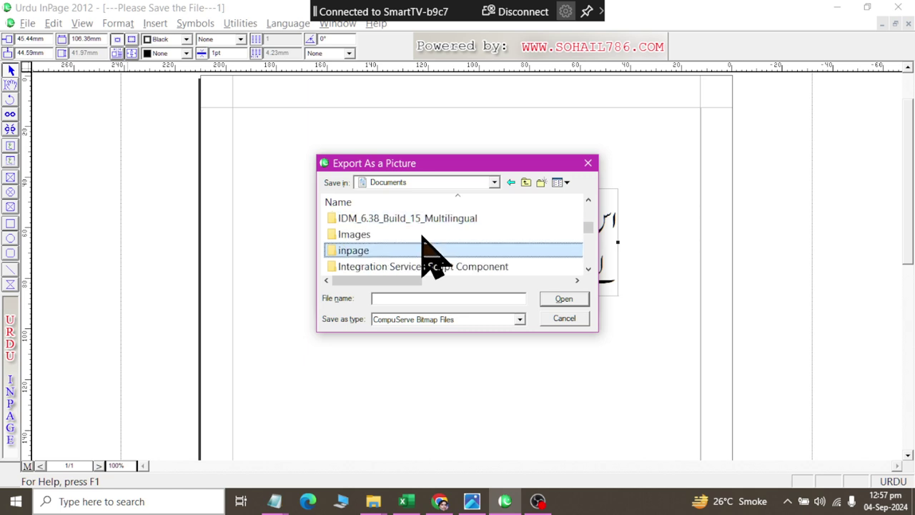
pyautogui.press('Return')
# Choose Encapsulated PostScript and name the export file 'loss'
pyautogui.click(429, 319)
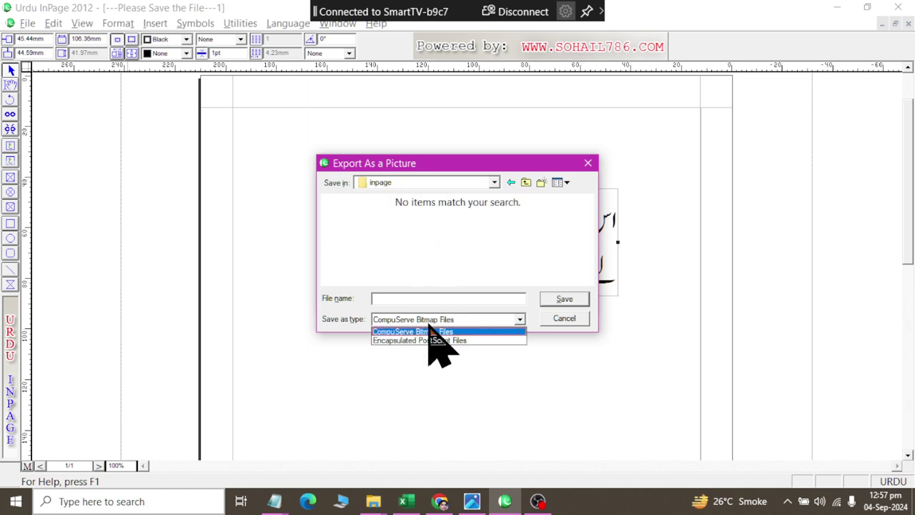
pyautogui.click(429, 340)
pyautogui.click(414, 299)
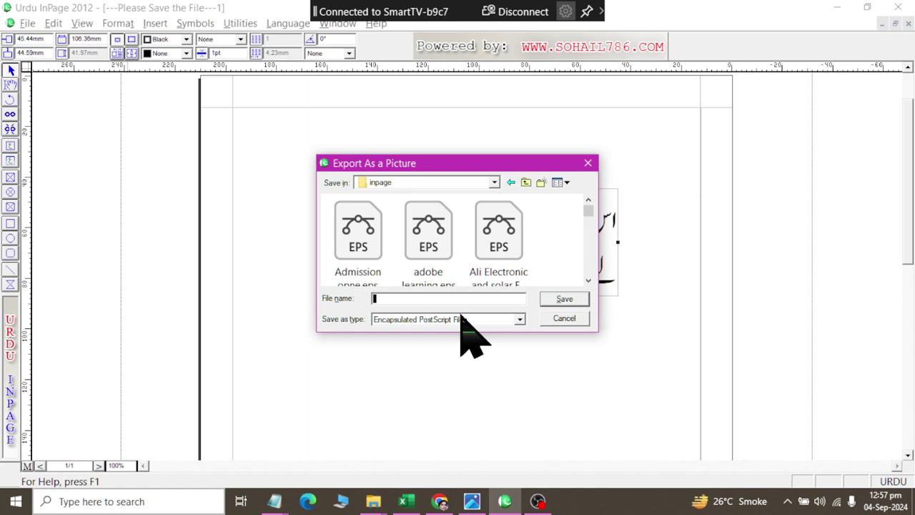
pyautogui.write('blossom 0')
pyautogui.press('Return')
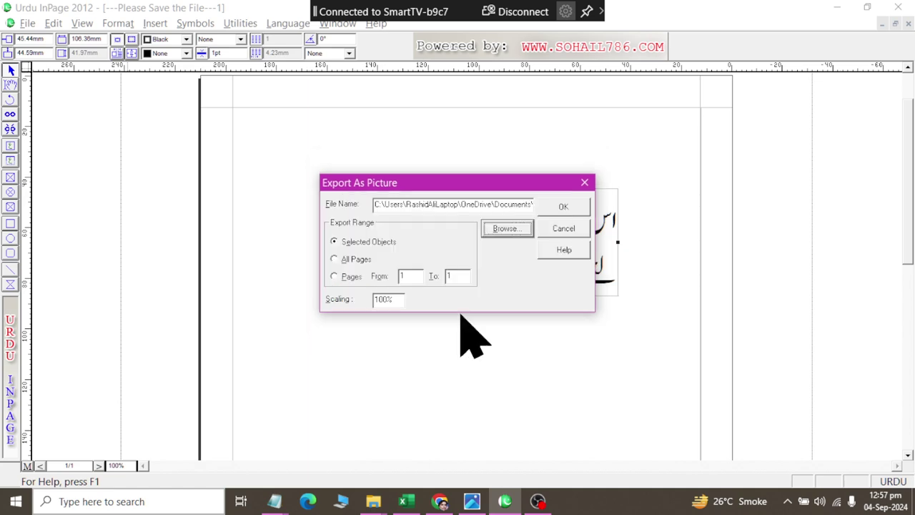
# Confirm the EPS export, then return to InPage and resume editing the message text
pyautogui.click(563, 206)
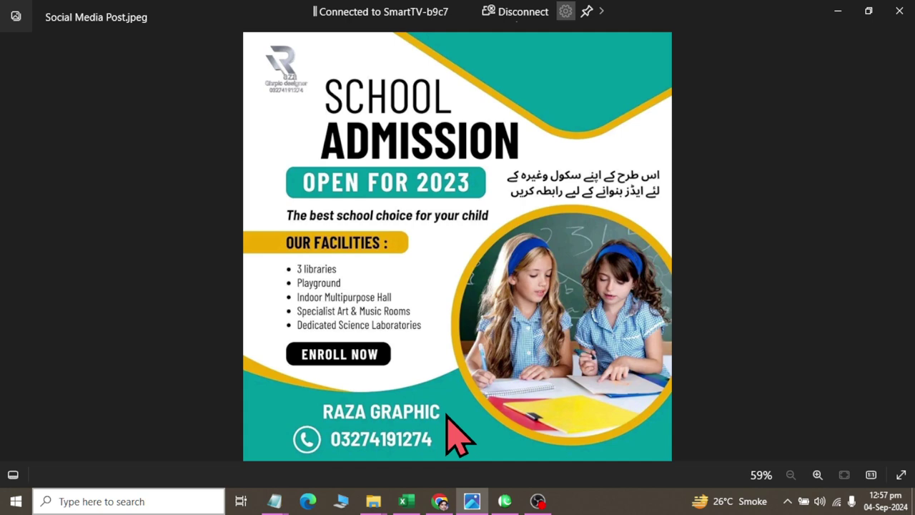
pyautogui.hotkey('alt', 'Tab')
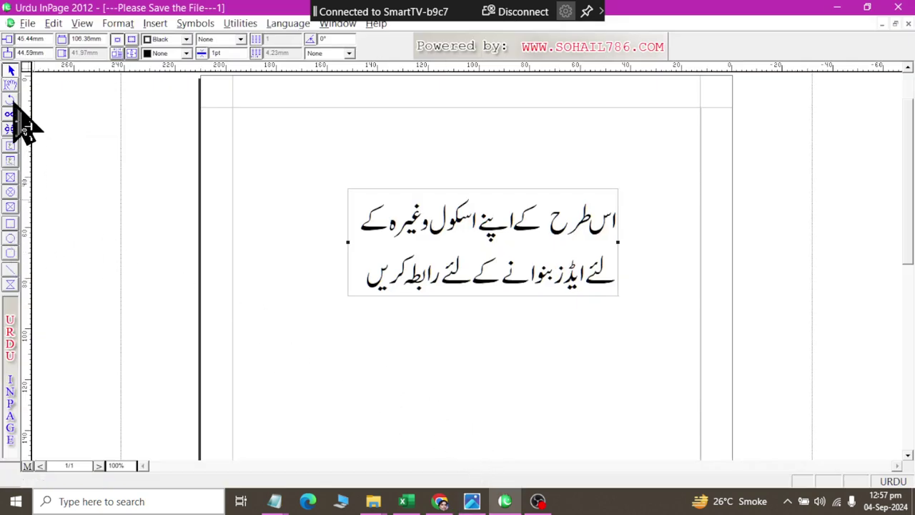
pyautogui.click(10, 84)
pyautogui.click(392, 226)
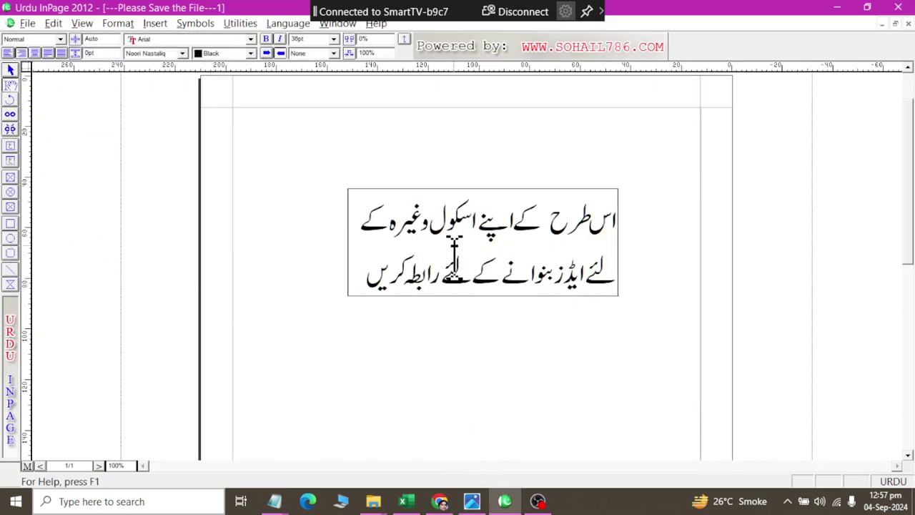
# Replace the message with 'راشد گرافکس' at 72 pt and select the box as an object
pyautogui.hotkey('ctrl', 'a')
pyautogui.write('r')
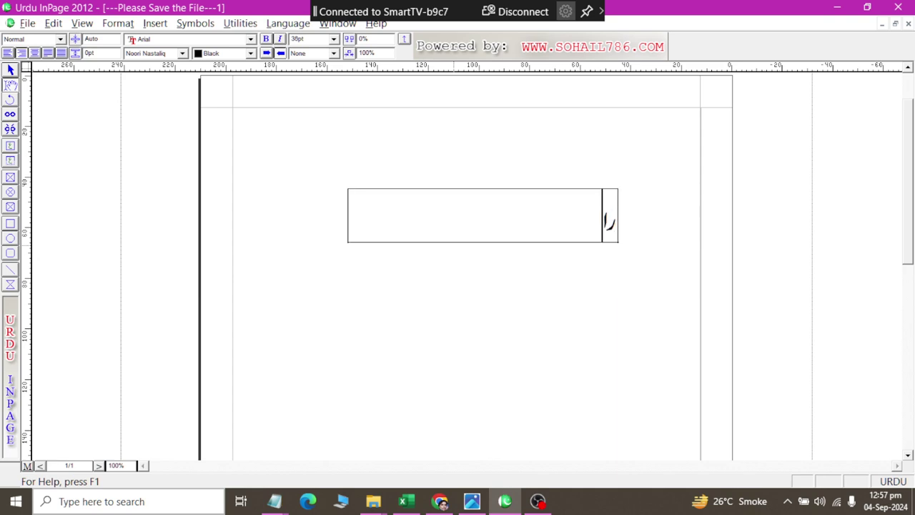
pyautogui.write('axd')
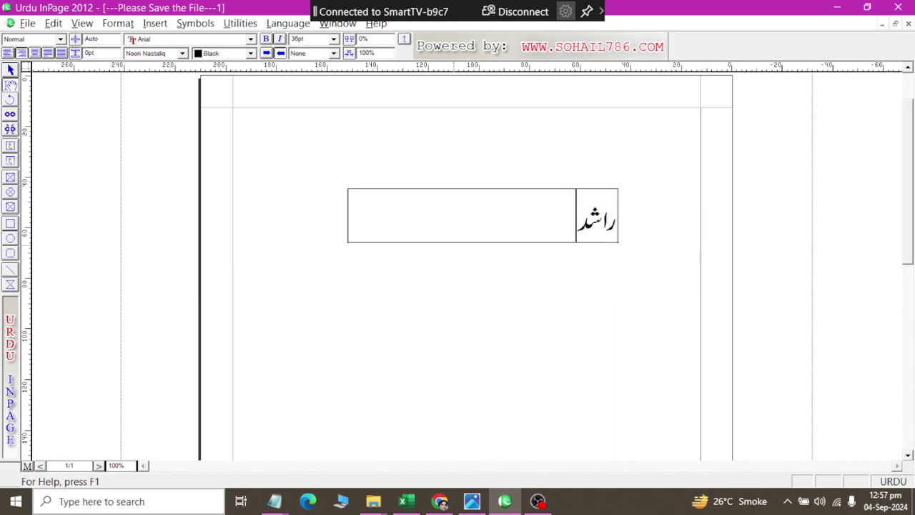
pyautogui.write('ks')
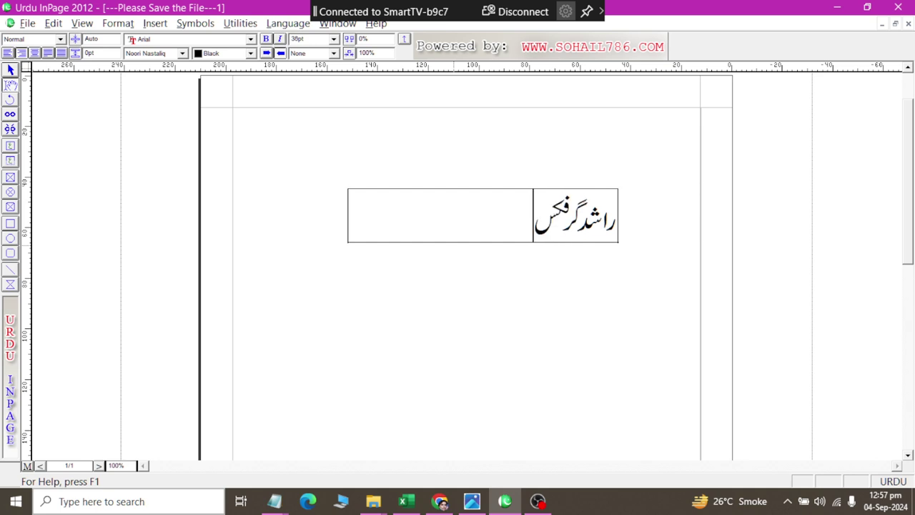
pyautogui.hotkey('ctrl', 'a')
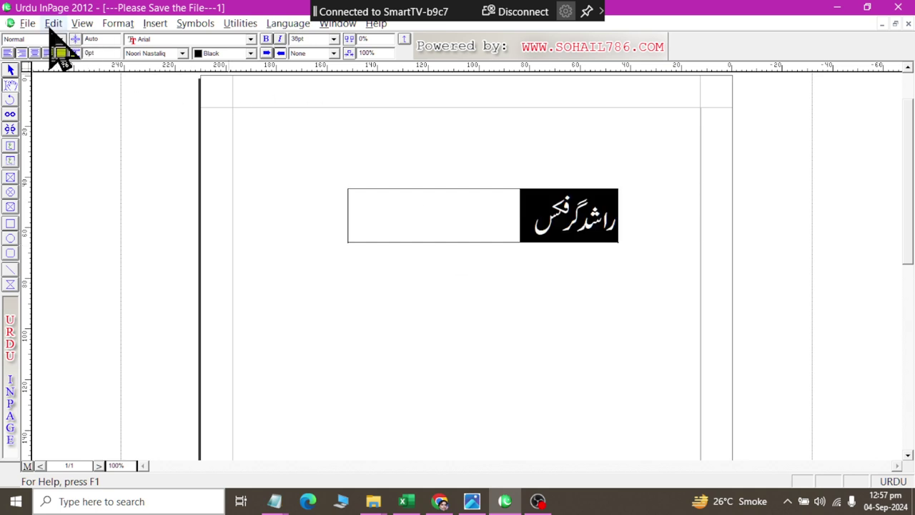
pyautogui.click(333, 39)
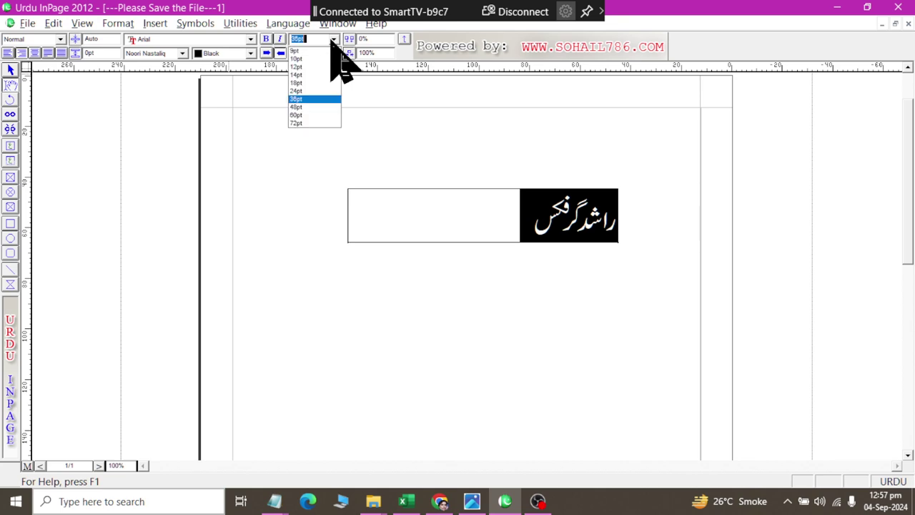
pyautogui.click(318, 121)
pyautogui.press('Escape')
pyautogui.click(399, 221)
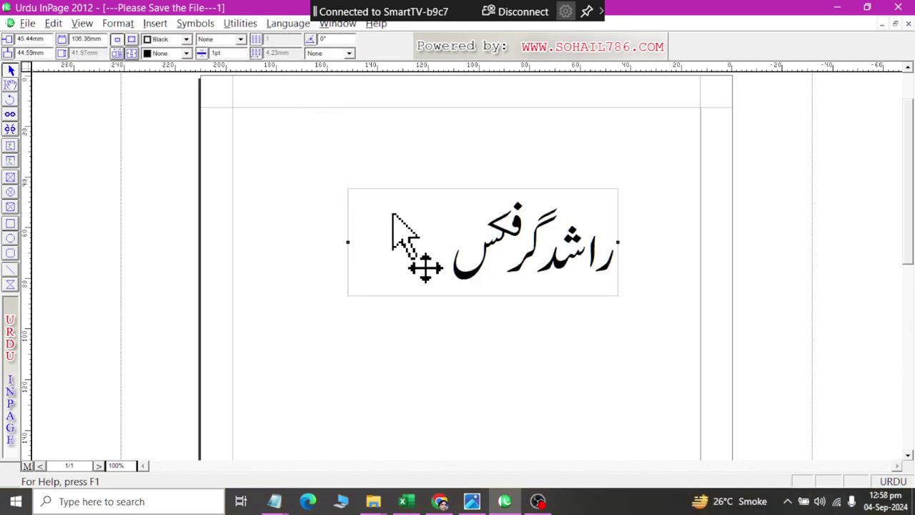
pyautogui.click(28, 26)
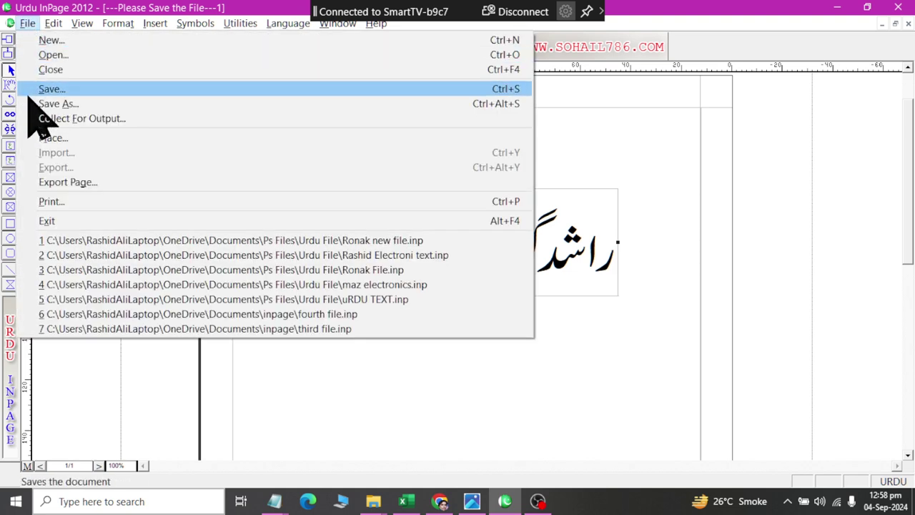
# Export the brand-name box as an Encapsulated PostScript file named 'blossom 0', then minimise InPage
pyautogui.click(29, 179)
pyautogui.click(509, 228)
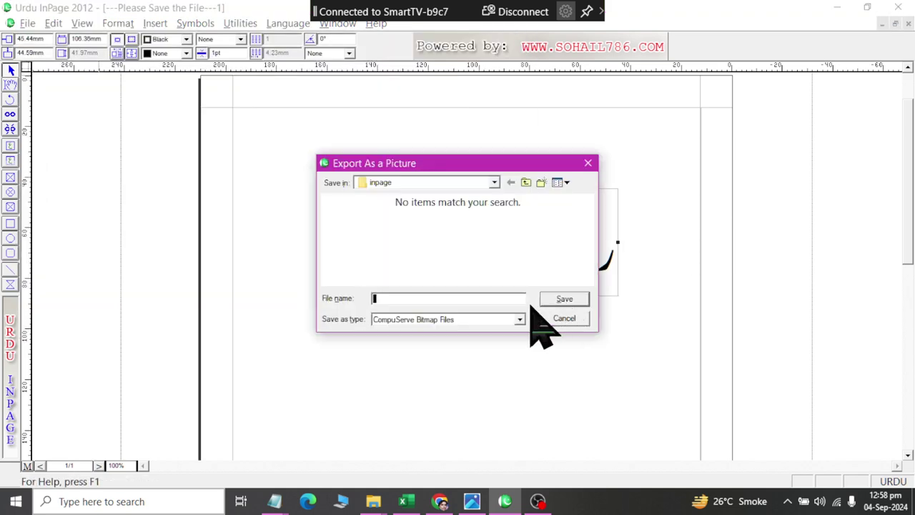
pyautogui.click(472, 320)
pyautogui.click(466, 341)
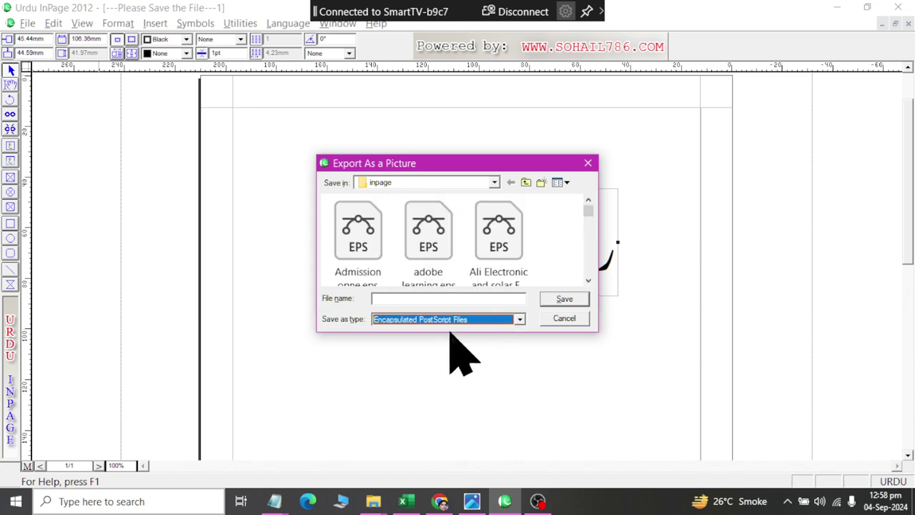
pyautogui.write('blossom 0')
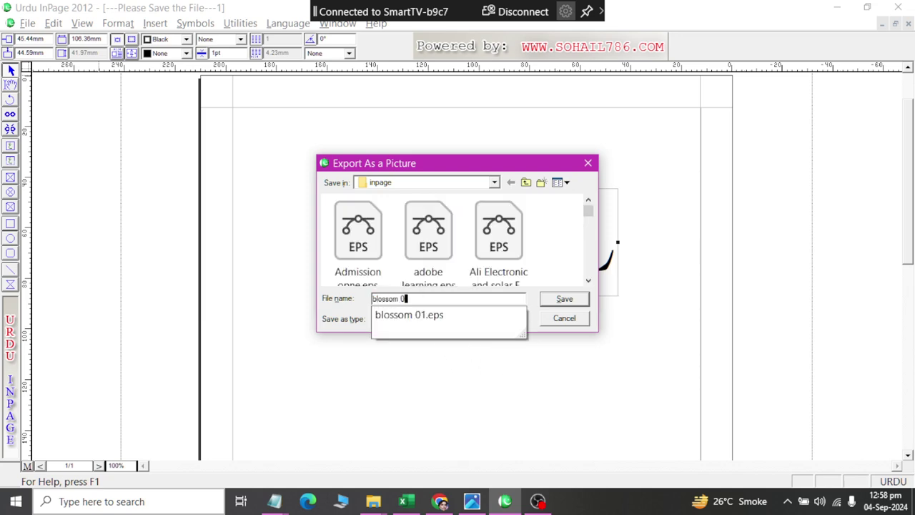
pyautogui.press('Return')
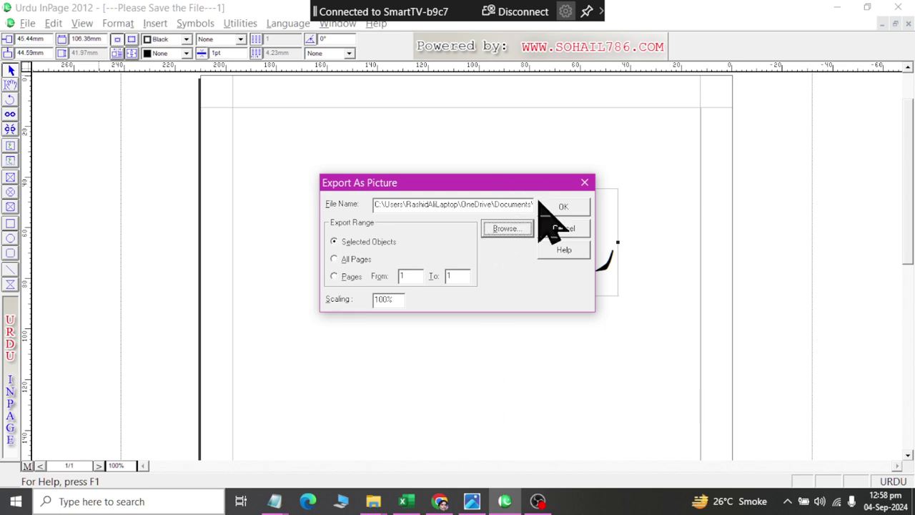
pyautogui.click(562, 209)
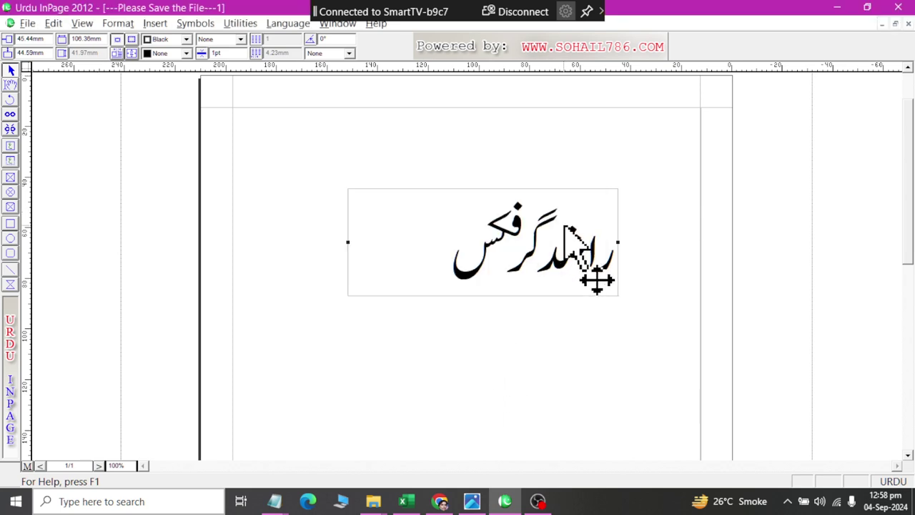
pyautogui.click(838, 7)
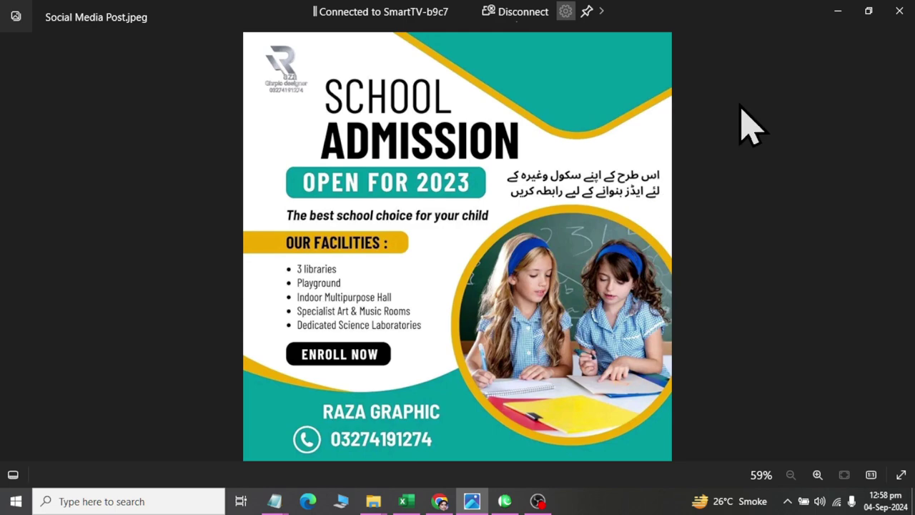
# Launch Adobe Photoshop CS6 (64 Bit) from the Start menu
pyautogui.click(16, 501)
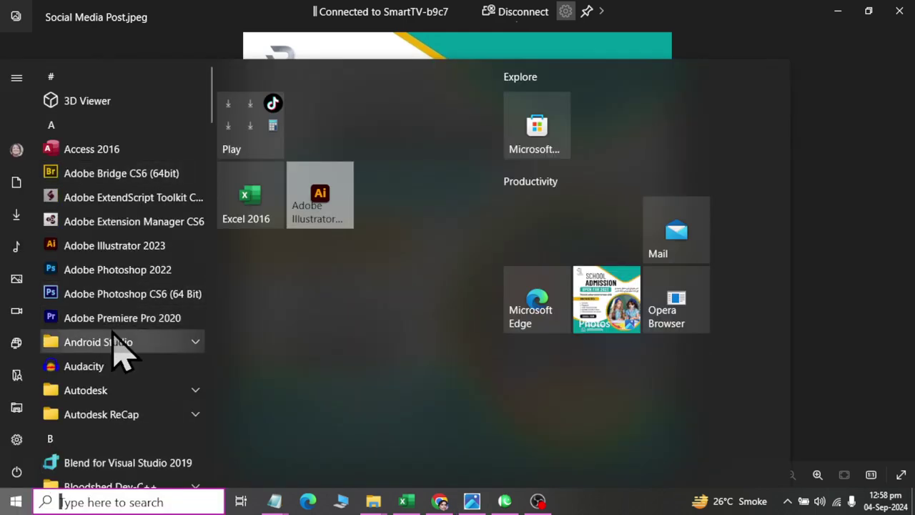
pyautogui.click(113, 299)
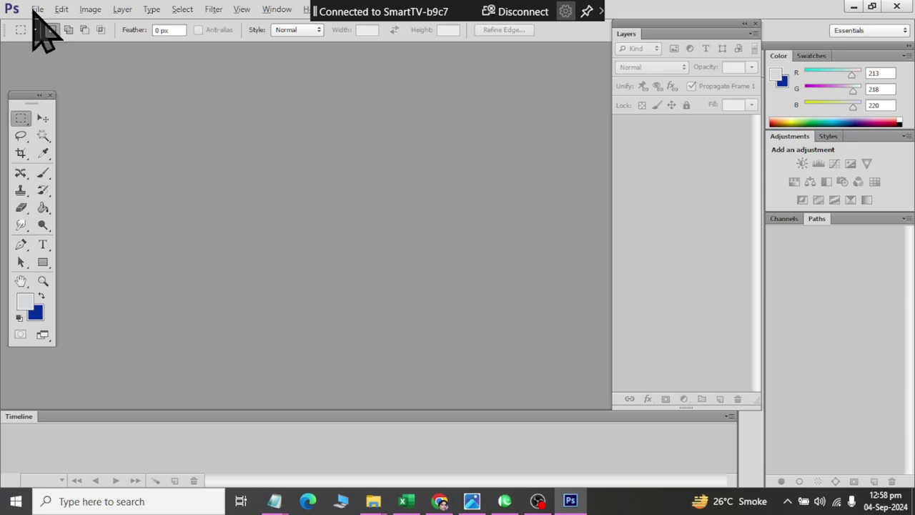
# Start a new document, trying the Film & Video presets before settling on Web
pyautogui.click(37, 10)
pyautogui.click(63, 24)
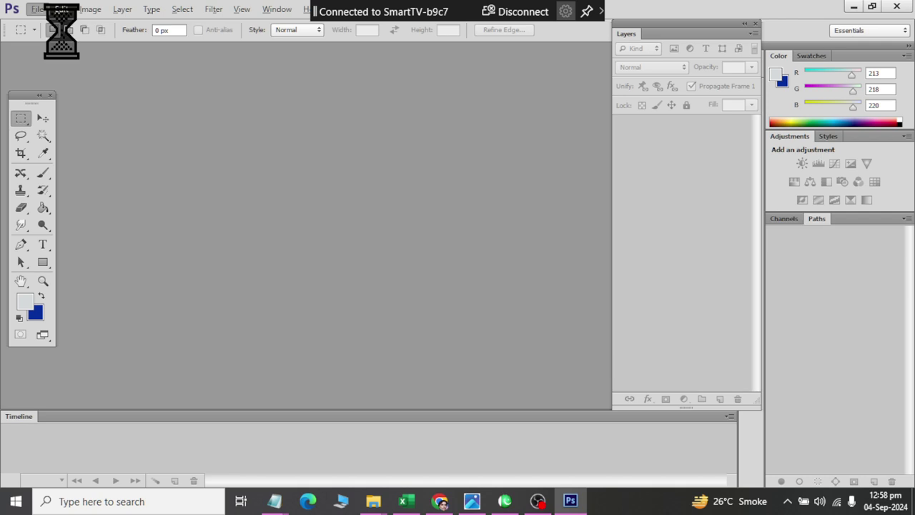
pyautogui.click(466, 155)
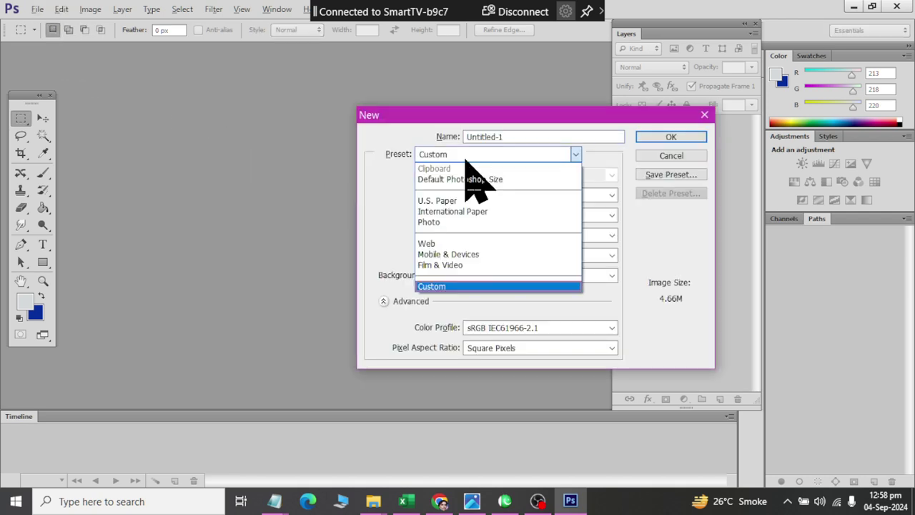
pyautogui.click(482, 244)
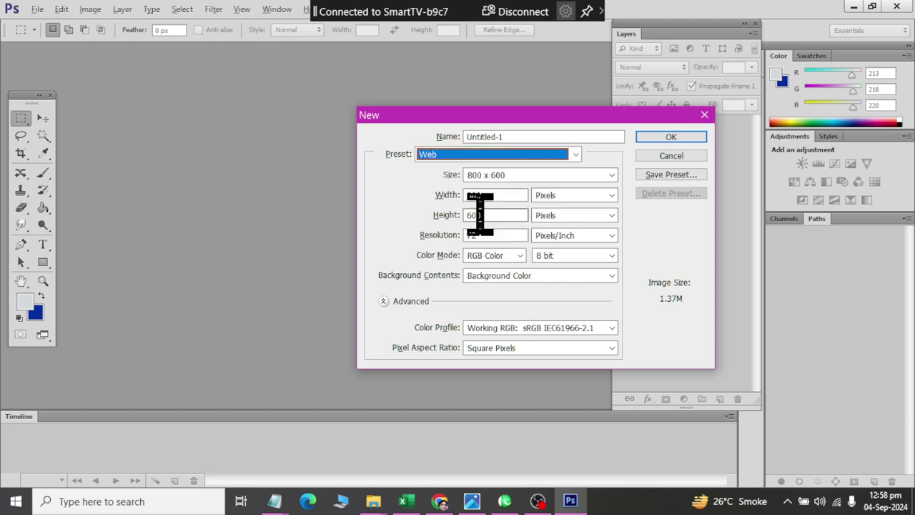
pyautogui.click(478, 156)
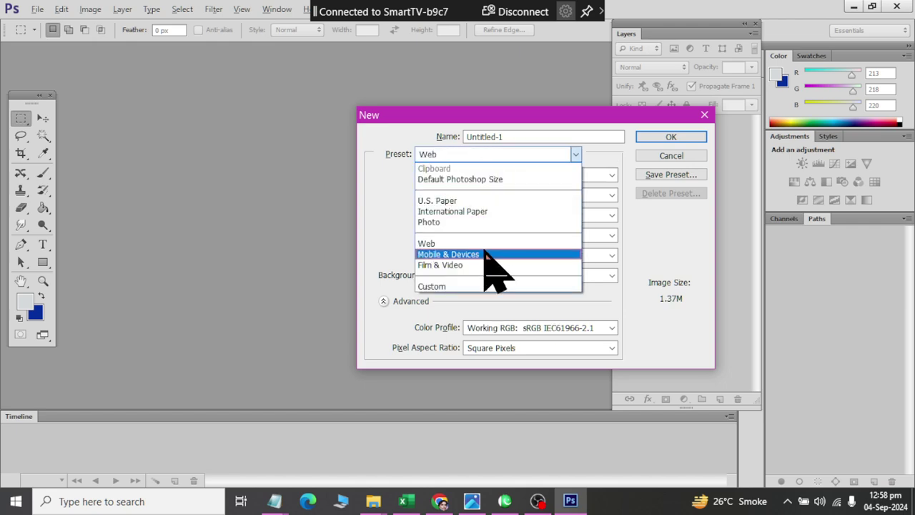
pyautogui.click(488, 265)
pyautogui.click(494, 176)
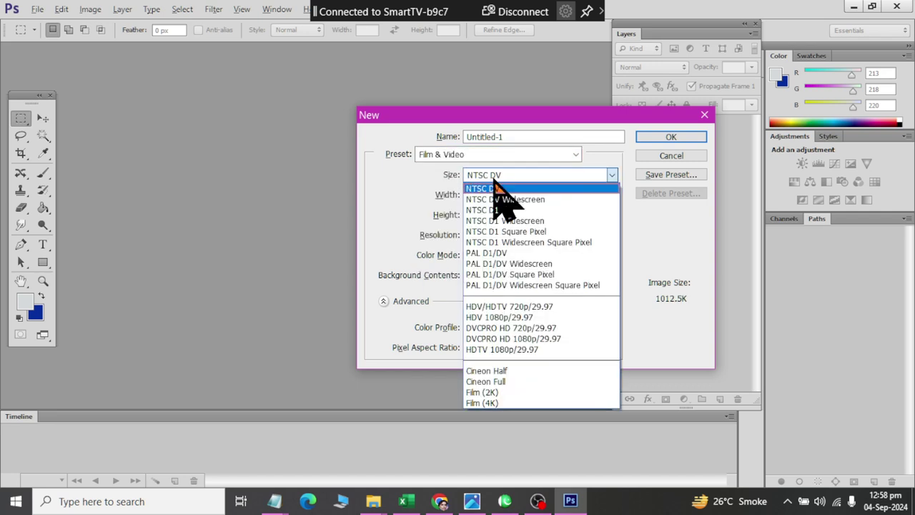
pyautogui.click(493, 189)
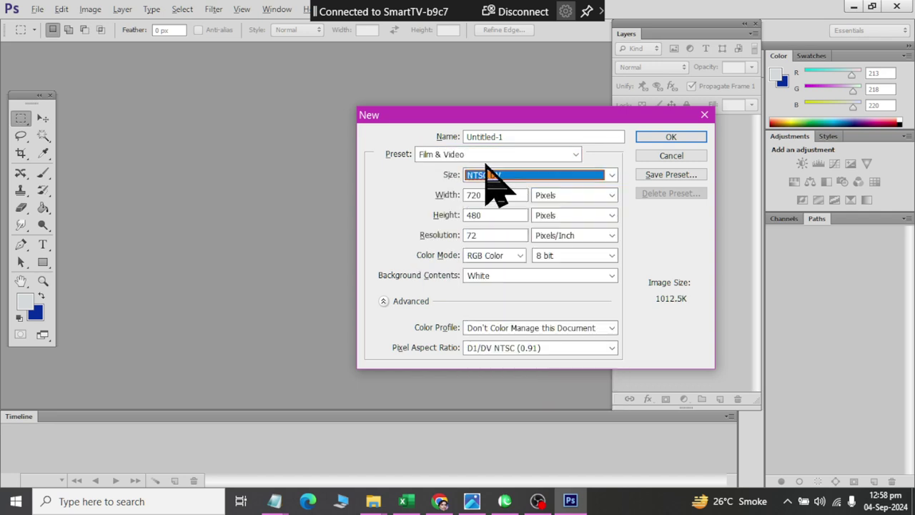
pyautogui.click(494, 156)
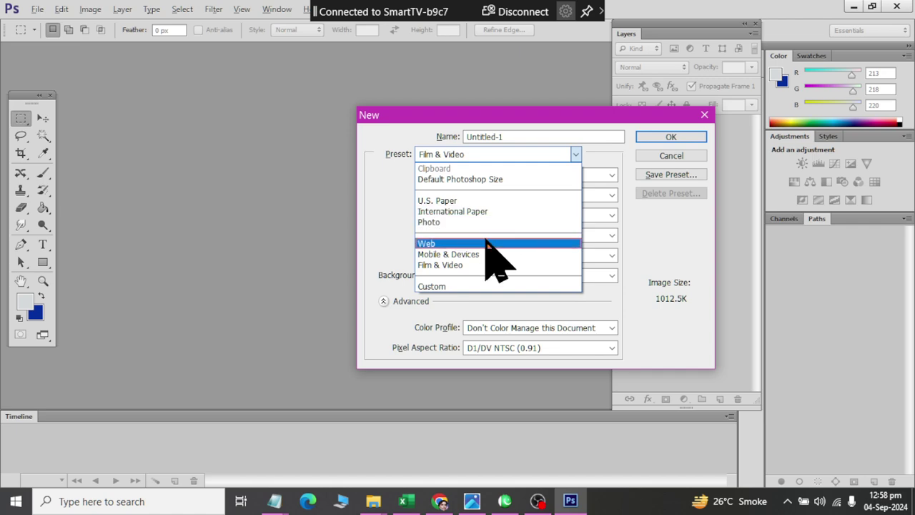
pyautogui.click(492, 244)
# Set width and height to 1200 pixels and create the document
pyautogui.click(498, 195)
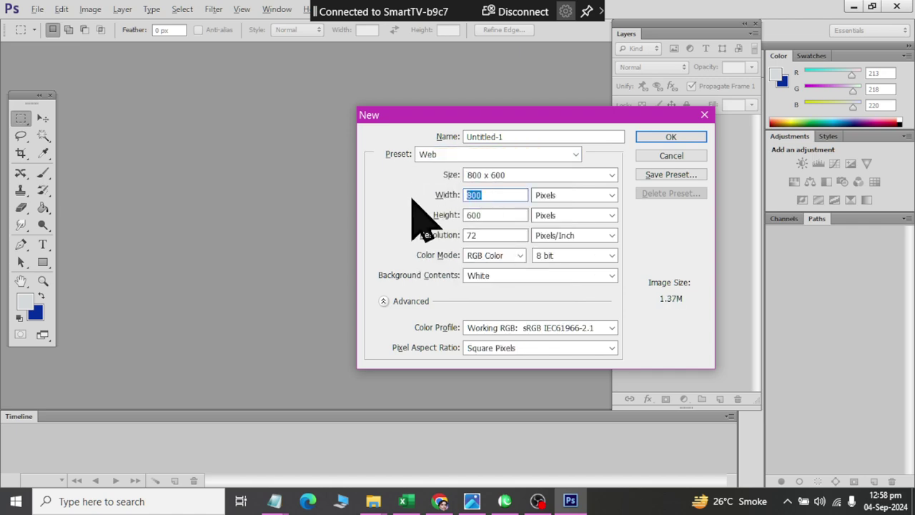
pyautogui.write('1200')
pyautogui.press('Tab')
pyautogui.press('Tab')
pyautogui.write('12')
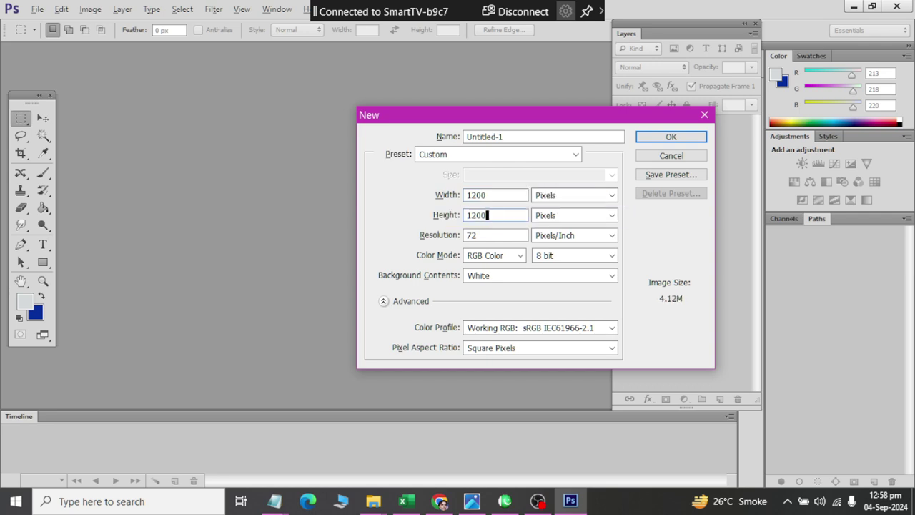
pyautogui.press('Tab')
pyautogui.press('Tab')
pyautogui.write('0')
pyautogui.press('Return')
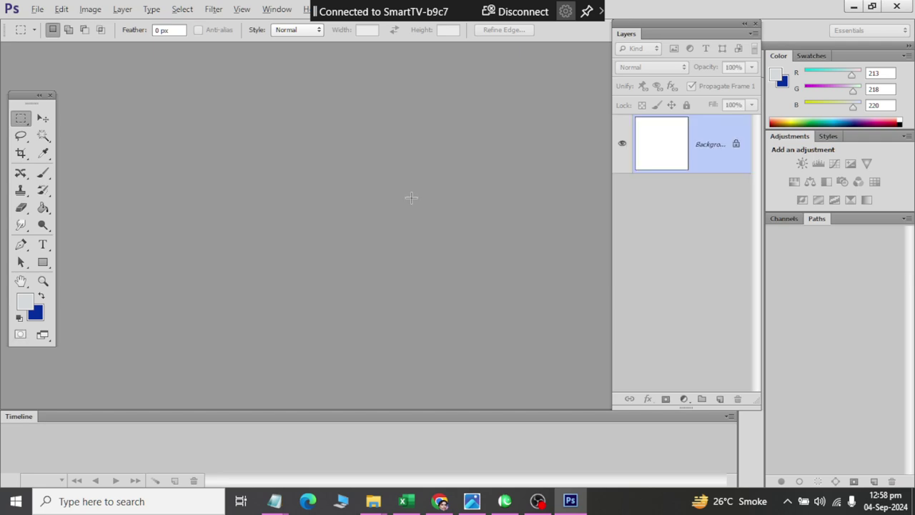
# Convert the locked white Background layer into an editable Layer 0
pyautogui.doubleClick(736, 146)
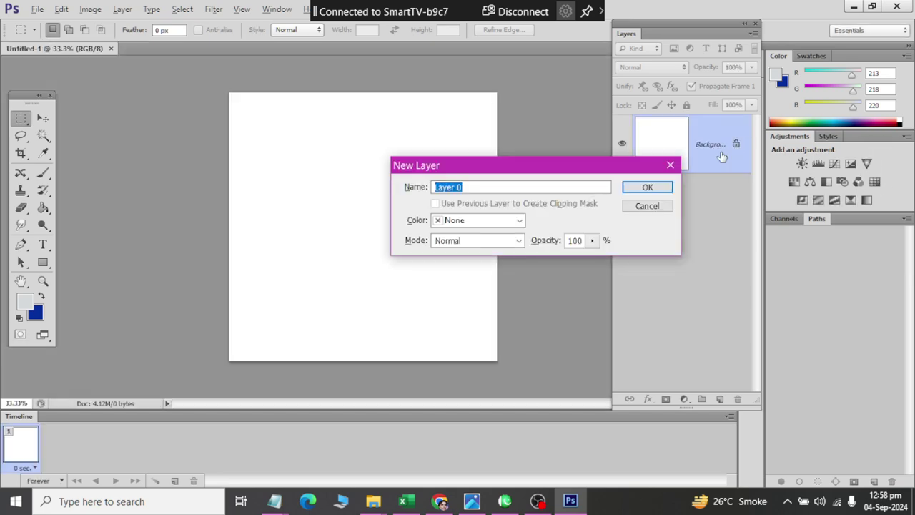
pyautogui.click(646, 187)
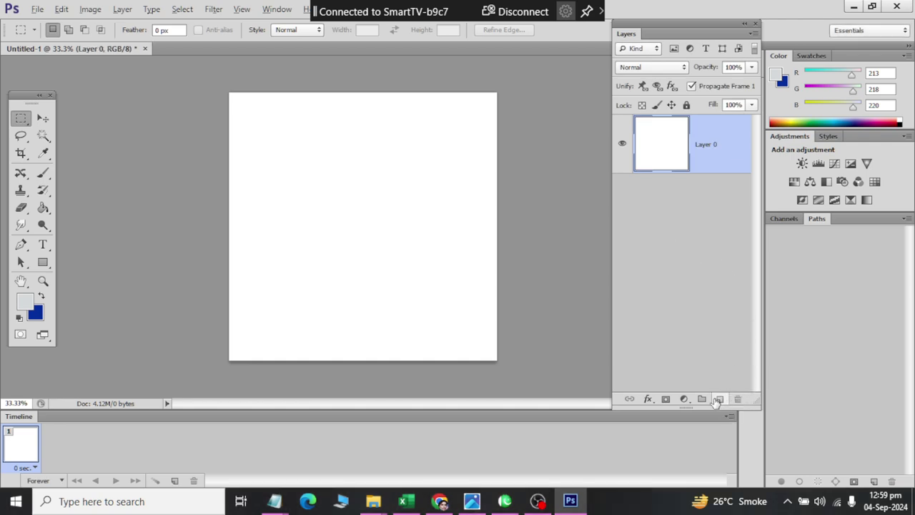
pyautogui.press('Tab')
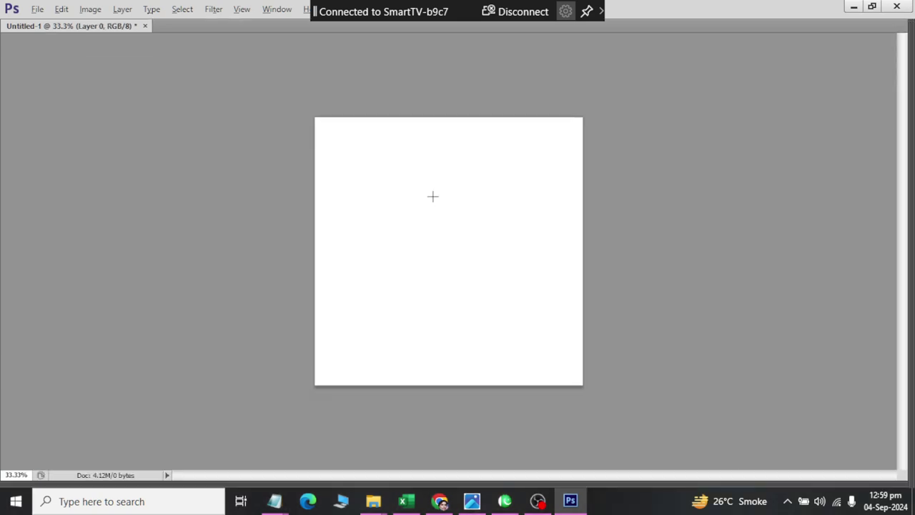
pyautogui.press('Tab')
# Check the reference poster, then bring up the Open file dialog with Ctrl+O
pyautogui.hotkey('alt', 'Tab')
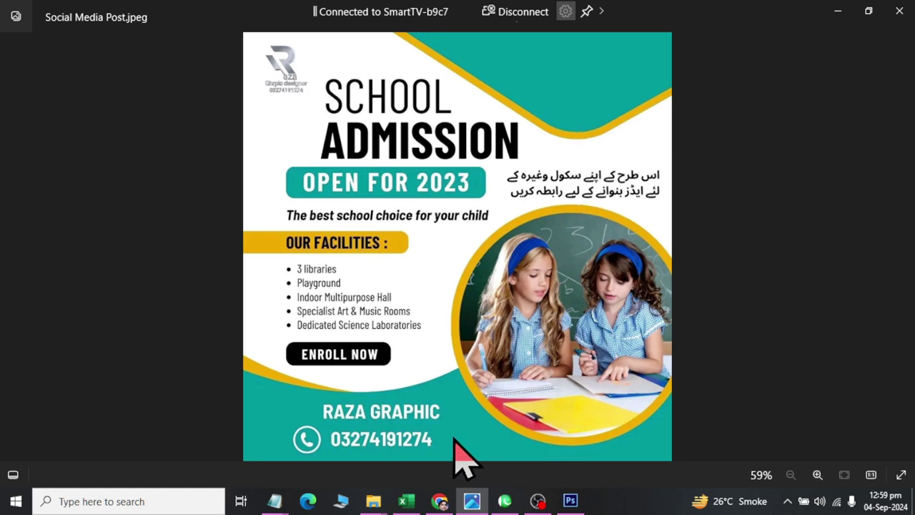
pyautogui.hotkey('alt', 'Tab')
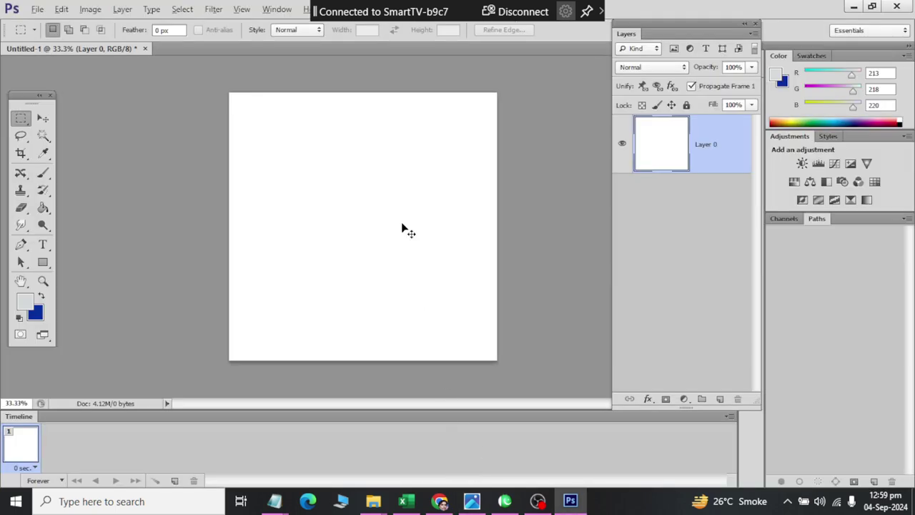
pyautogui.hotkey('ctrl', 'o')
# Browse in the Open dialog to Documents > Ps Files > PS_assignment
pyautogui.hotkey('alt', 'Tab')
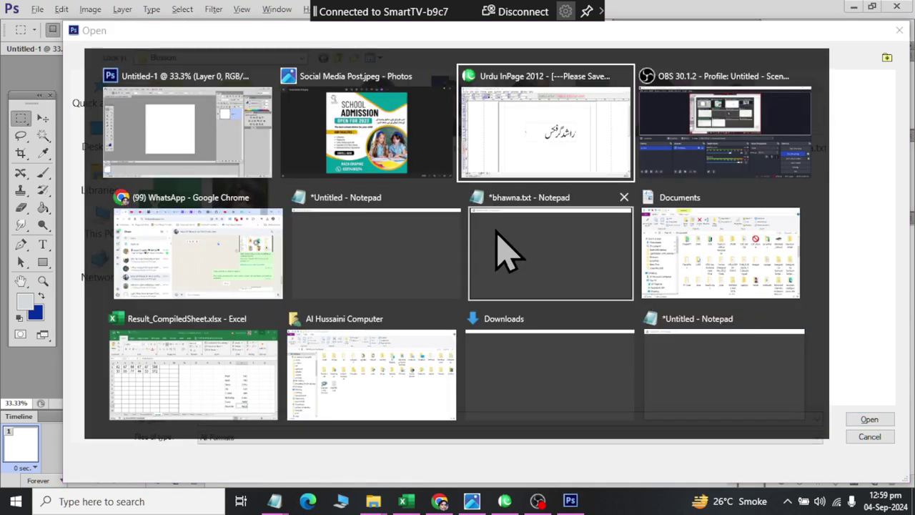
pyautogui.hotkey('alt', 'Tab')
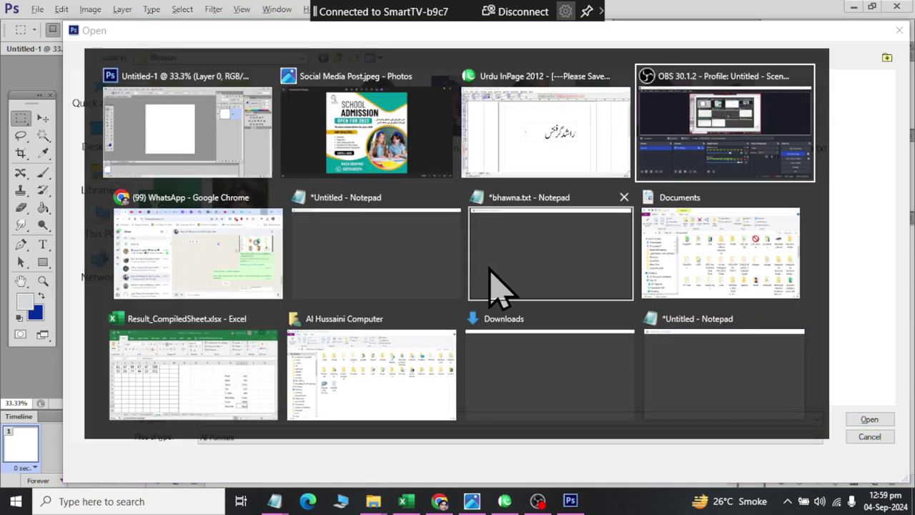
pyautogui.hotkey('alt', 'Tab')
pyautogui.hotkey('alt', 'Tab')
pyautogui.hotkey('alt', 'Tab')
pyautogui.hotkey('alt', 'Tab')
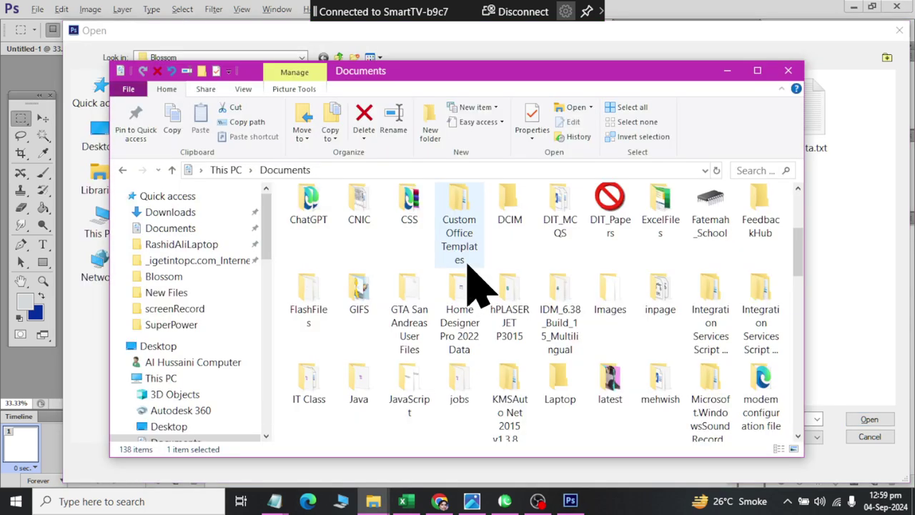
pyautogui.hotkey('alt', 'Tab')
pyautogui.hotkey('alt', 'Tab')
pyautogui.press('Escape')
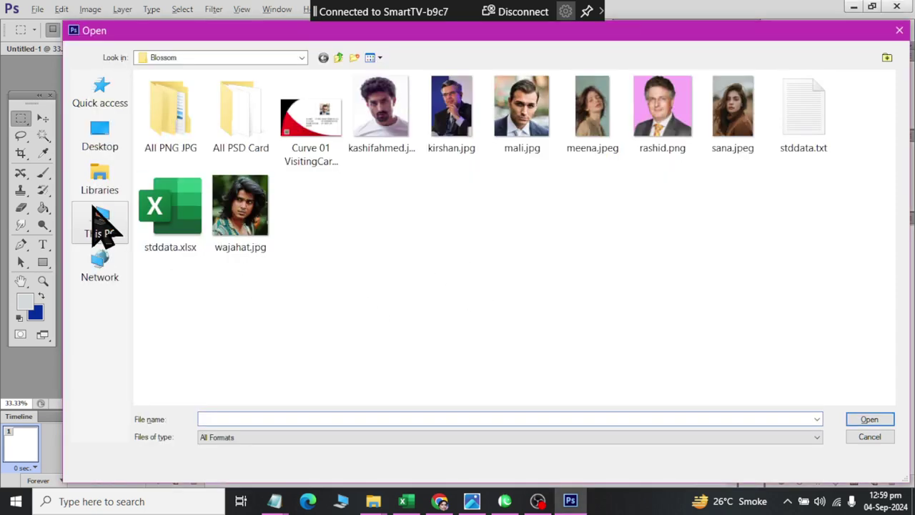
pyautogui.click(100, 183)
pyautogui.doubleClick(372, 86)
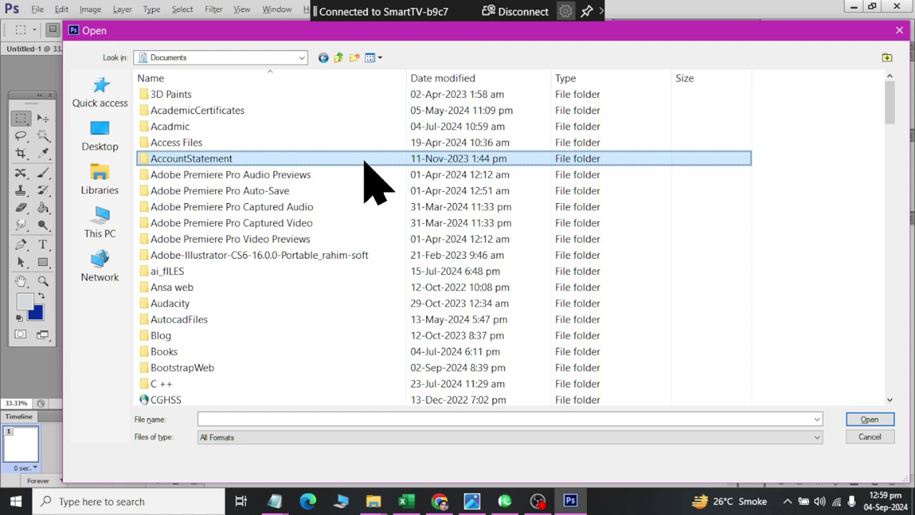
pyautogui.scroll(-15, 366, 165)
pyautogui.doubleClick(366, 171)
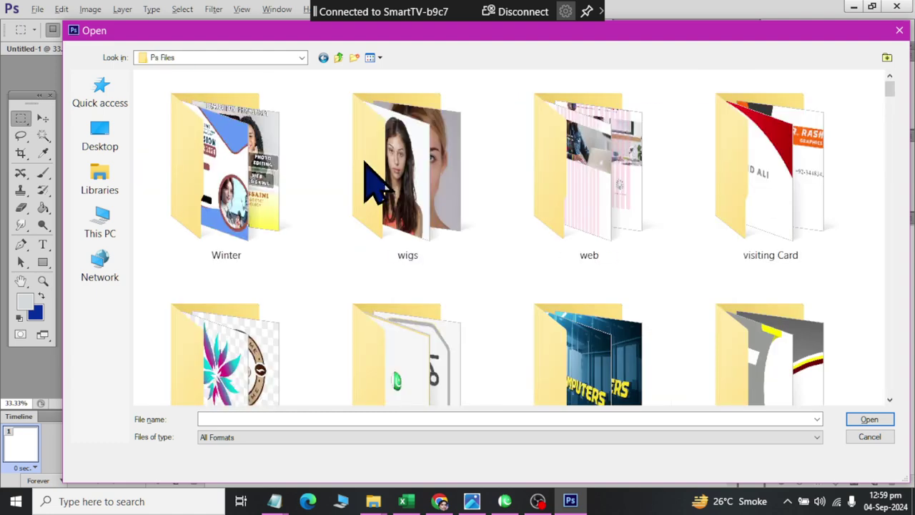
pyautogui.moveTo(407, 171)
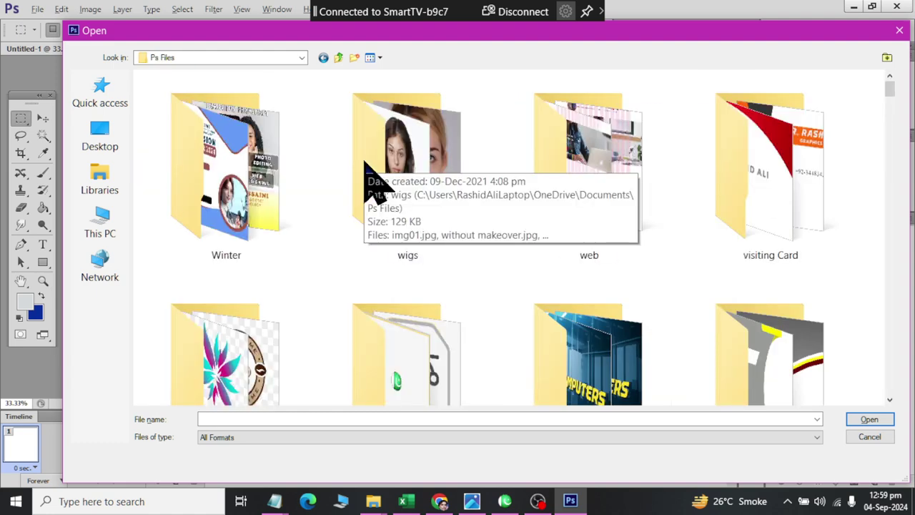
pyautogui.scroll(-5, 372, 188)
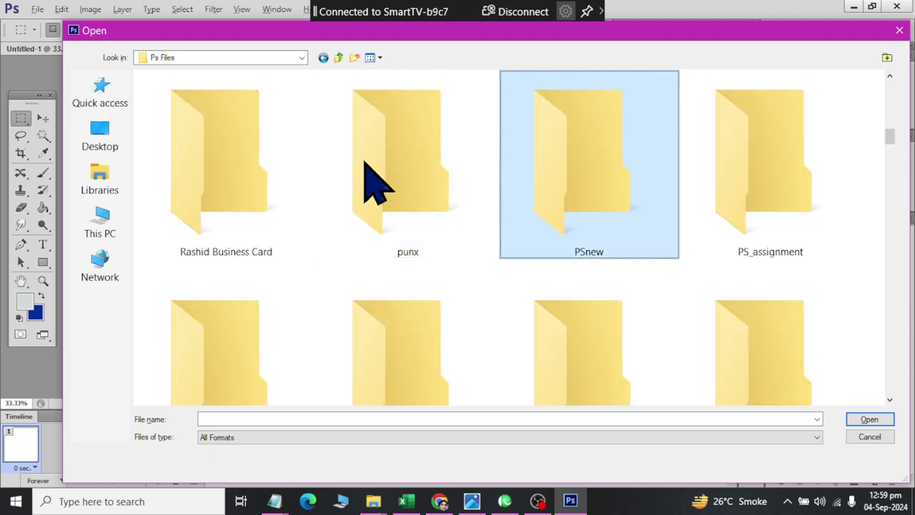
pyautogui.press('Right')
pyautogui.press('Return')
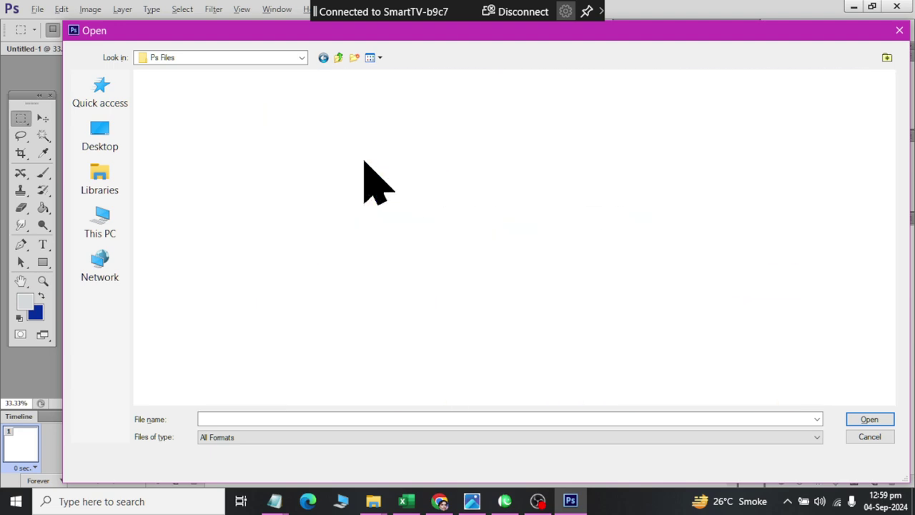
# Open Social Media Post.jpeg from the PS_assignment folder
pyautogui.scroll(-5, 447, 192)
pyautogui.scroll(-3, 450, 207)
pyautogui.scroll(-5, 450, 208)
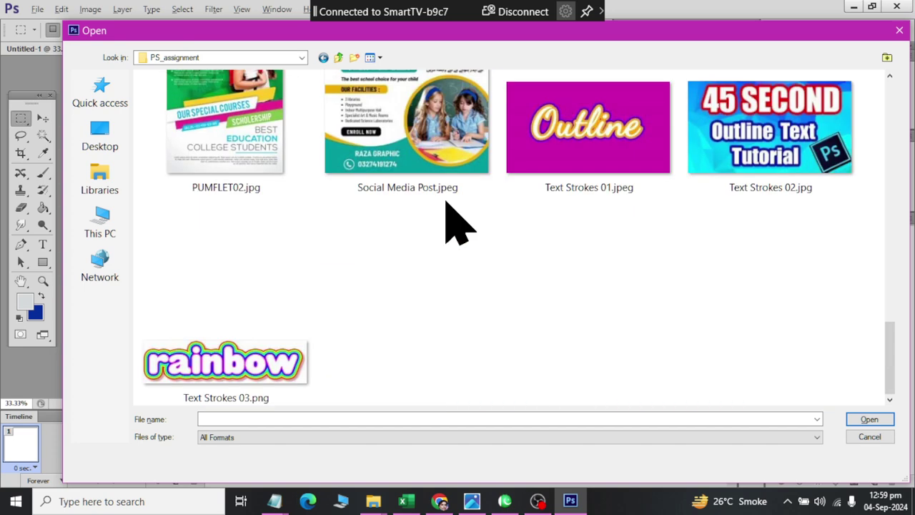
pyautogui.doubleClick(437, 164)
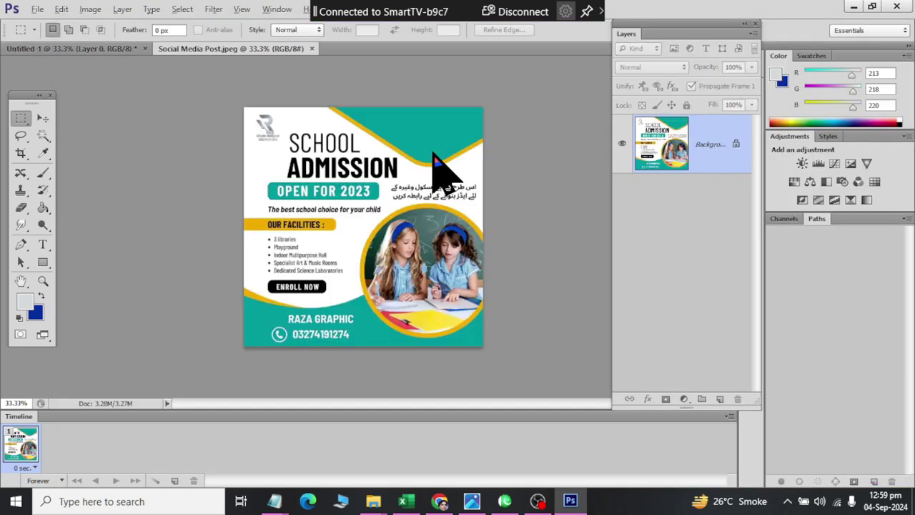
# Convert the poster's Background into Layer 0 and fit the poster on screen
pyautogui.doubleClick(736, 146)
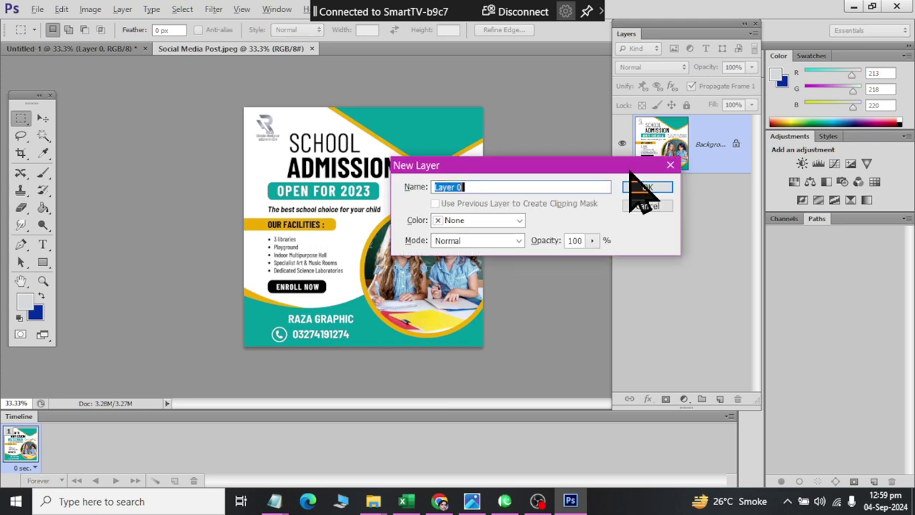
pyautogui.click(634, 184)
pyautogui.hotkey('ctrl', '0')
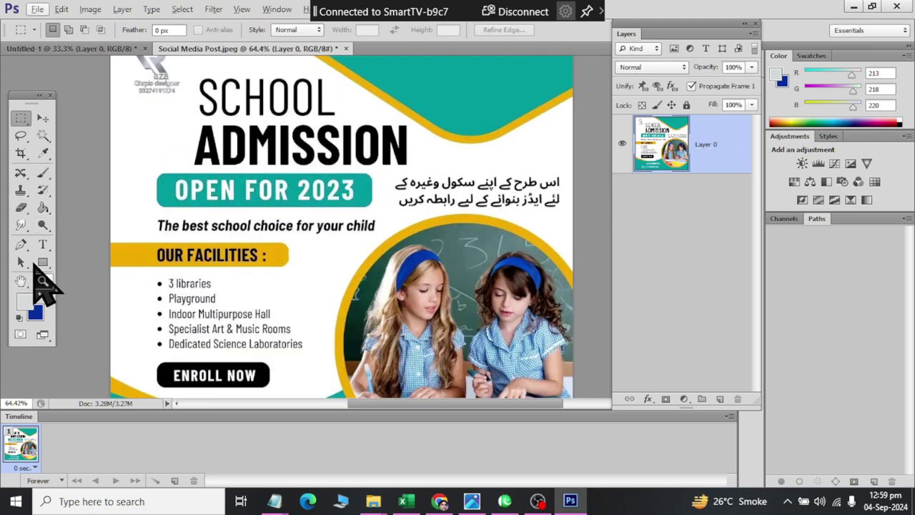
# On Untitled-1, add a layer and draw a small square with no fill or stroke
pyautogui.click(107, 49)
pyautogui.click(720, 399)
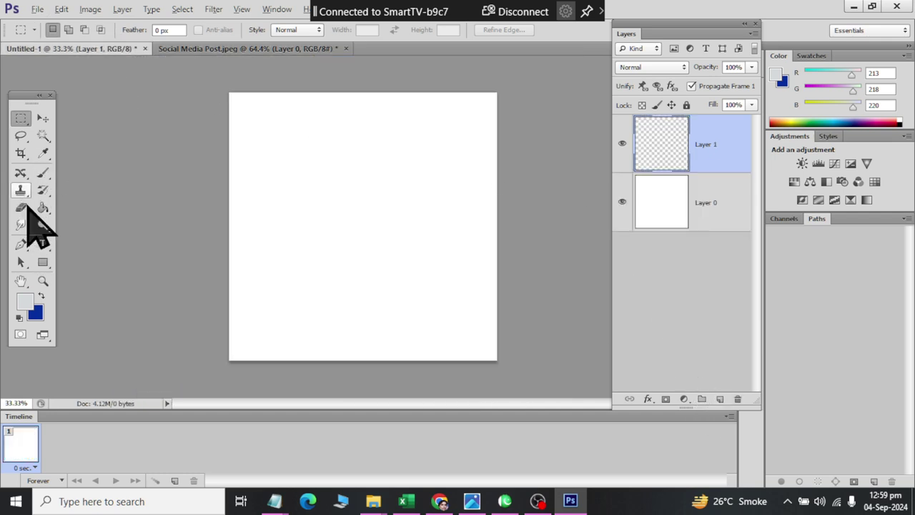
pyautogui.click(43, 263)
pyautogui.moveTo(270, 199); pyautogui.dragTo(288, 222)
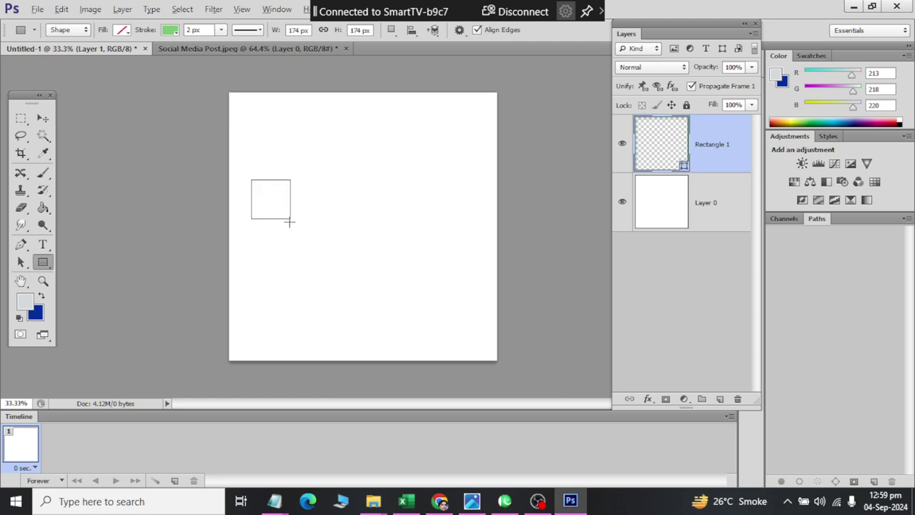
pyautogui.click(123, 30)
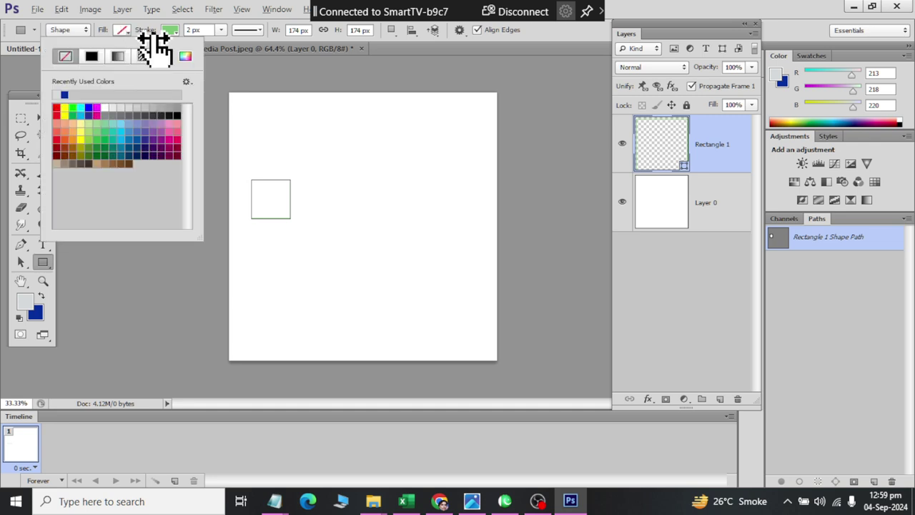
pyautogui.click(170, 30)
pyautogui.click(114, 56)
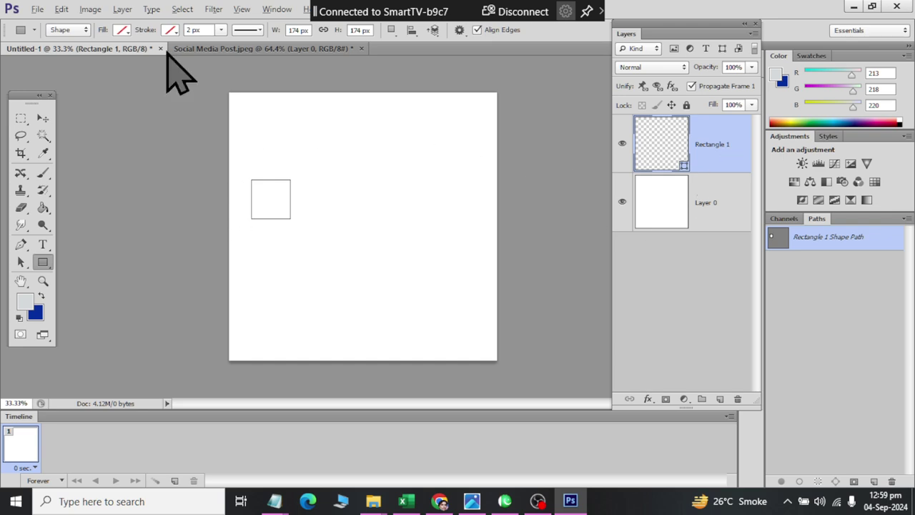
# Sample the teal of the poster's OPEN FOR 2023 banner and copy its hex code
pyautogui.click(228, 49)
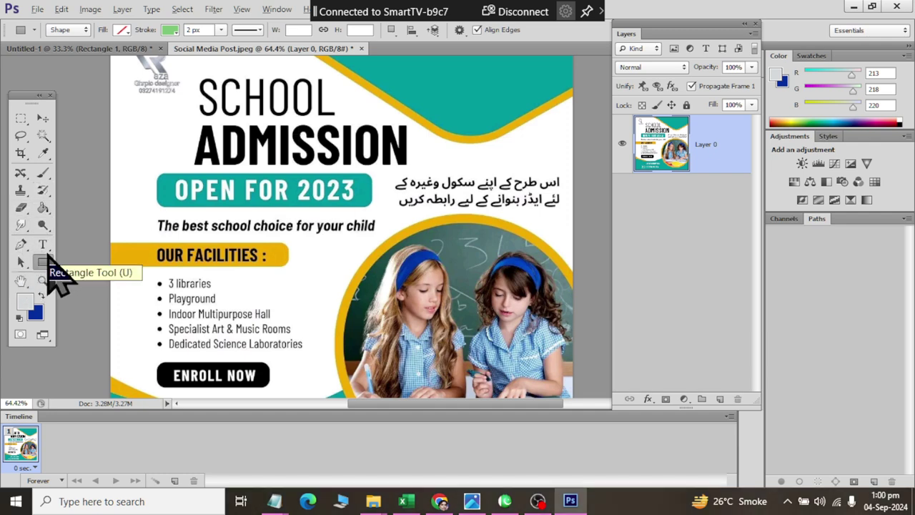
pyautogui.click(43, 152)
pyautogui.click(177, 184)
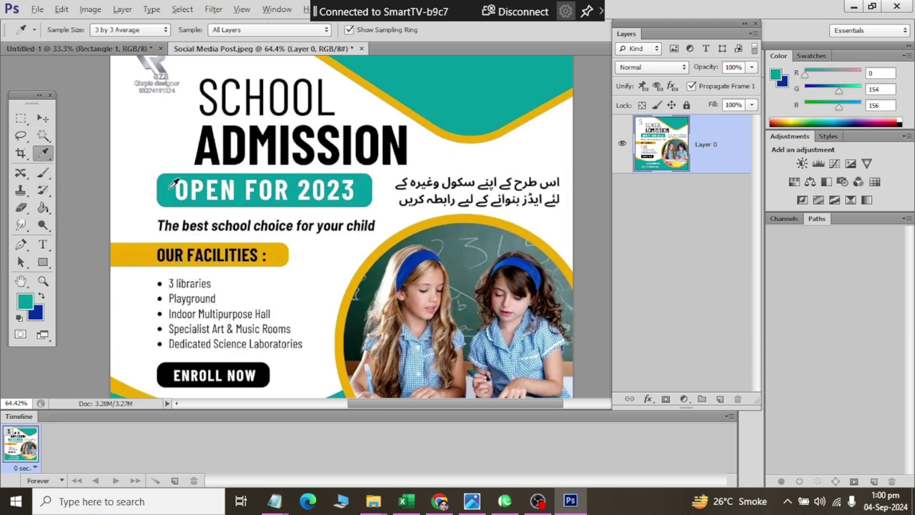
pyautogui.click(27, 304)
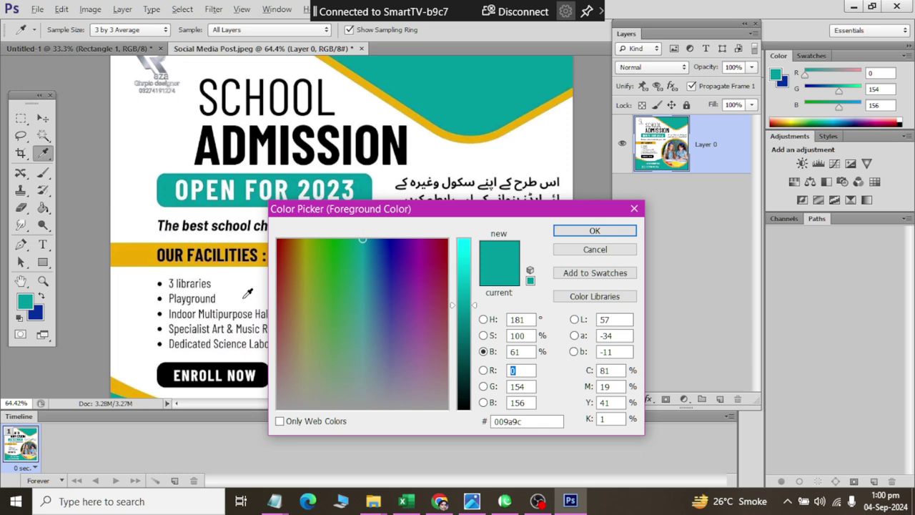
pyautogui.doubleClick(525, 421)
pyautogui.hotkey('ctrl', 'c')
pyautogui.press('Return')
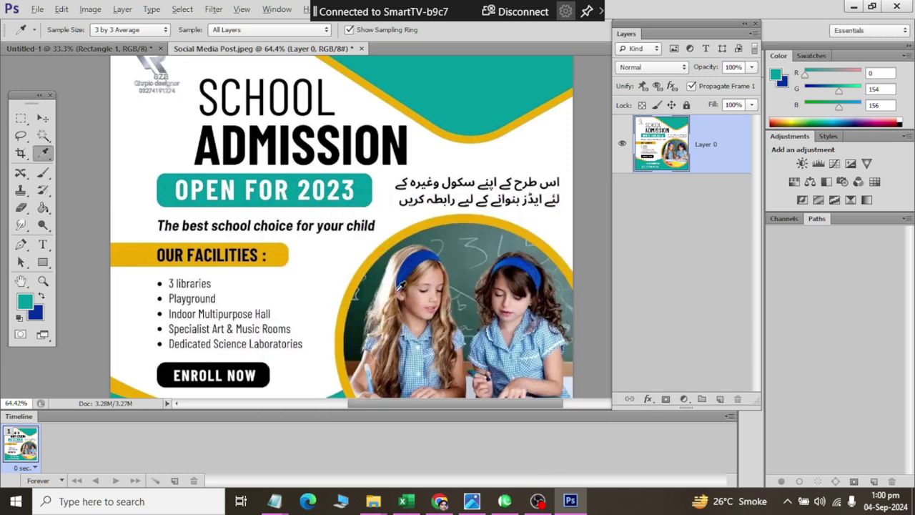
# Paste the teal hex into Rectangle 1's fill on Untitled-1 so the square turns teal
pyautogui.click(107, 48)
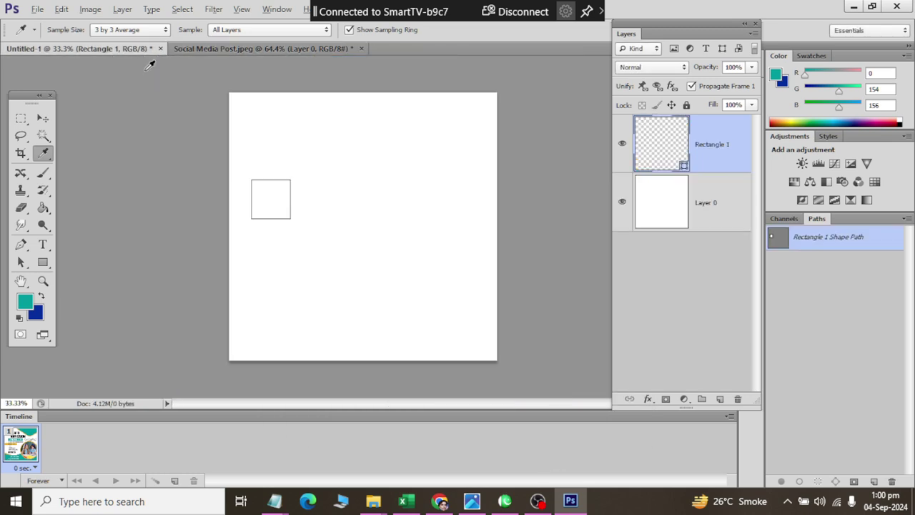
pyautogui.doubleClick(665, 146)
pyautogui.doubleClick(511, 421)
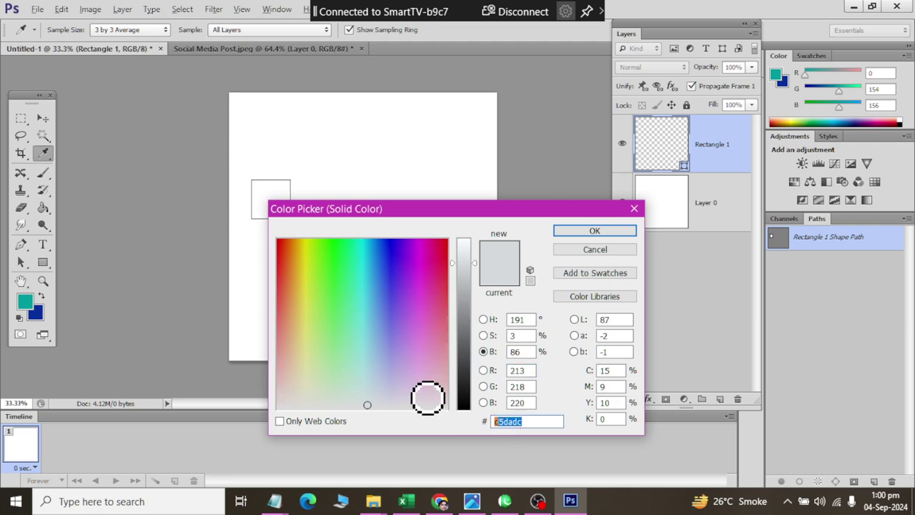
pyautogui.hotkey('ctrl', 'v')
pyautogui.click(594, 233)
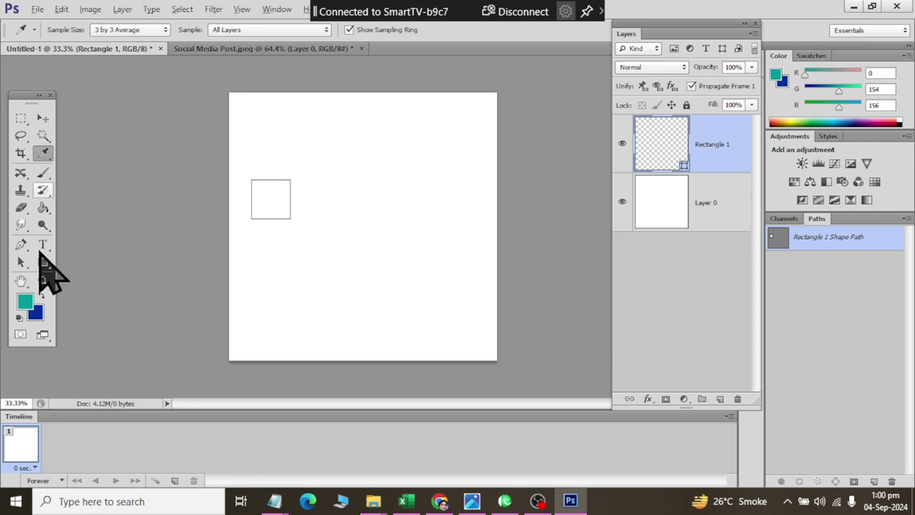
pyautogui.click(43, 261)
pyautogui.click(123, 30)
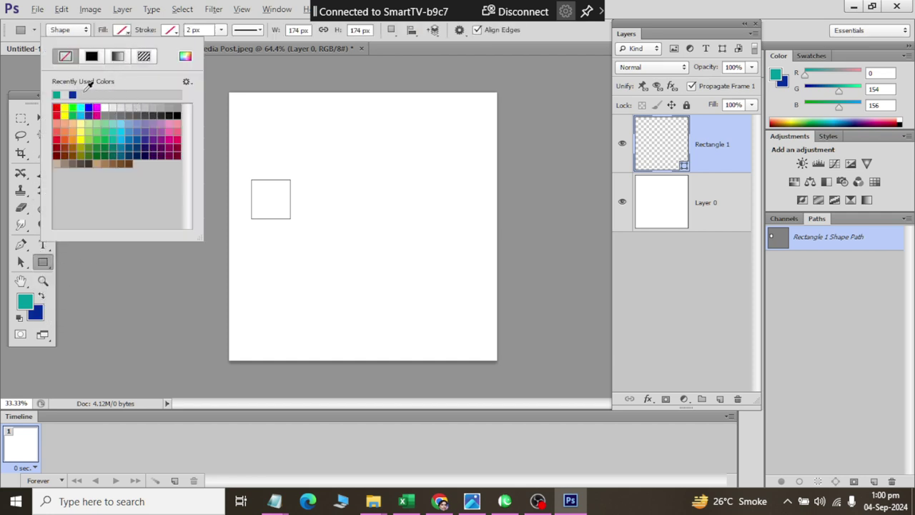
pyautogui.click(58, 95)
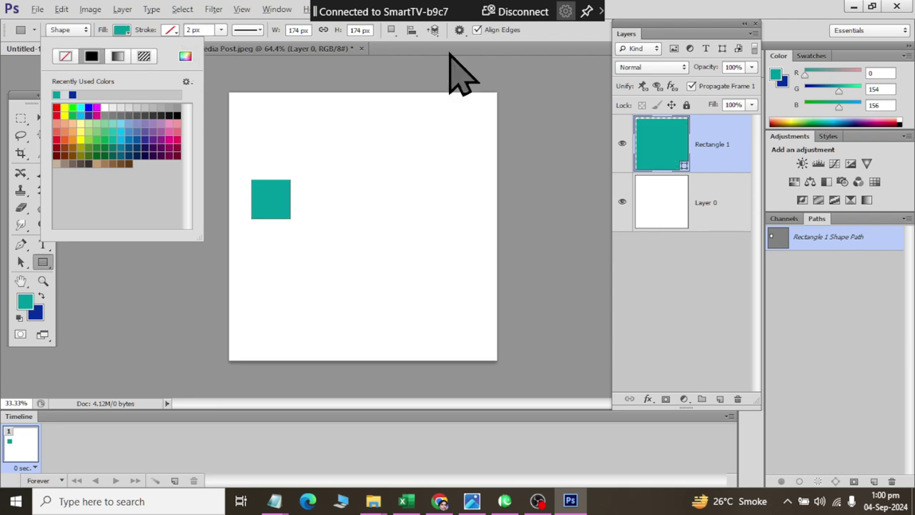
pyautogui.click(711, 354)
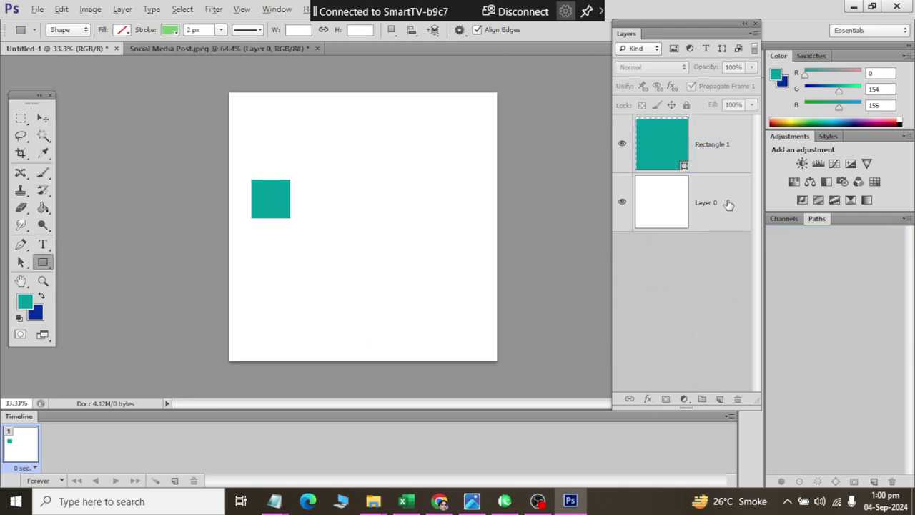
# Duplicate the teal square and move the copy to its right
pyautogui.click(695, 148)
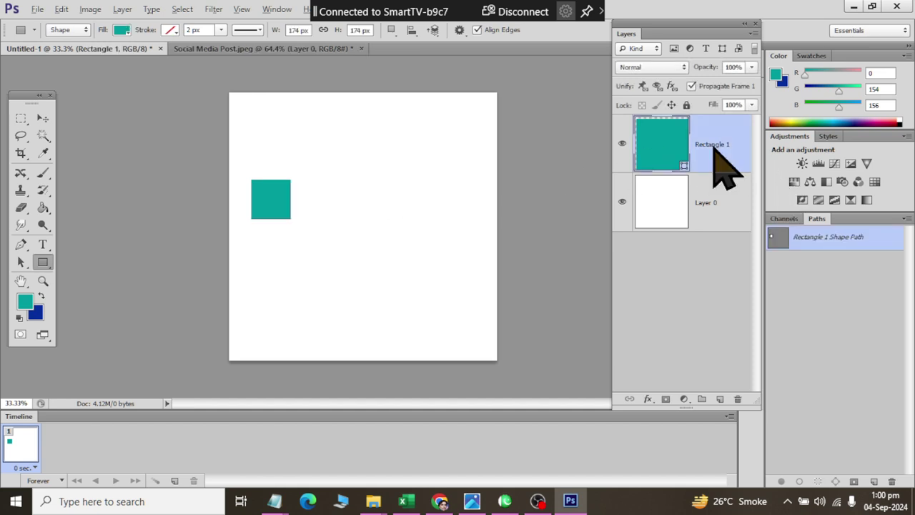
pyautogui.hotkey('ctrl', 'j')
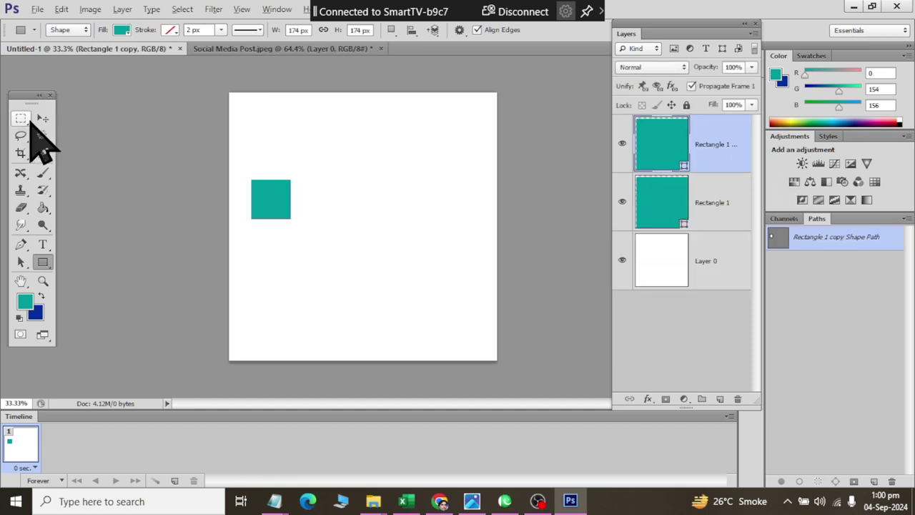
pyautogui.click(43, 118)
pyautogui.moveTo(278, 217); pyautogui.dragTo(324, 212)
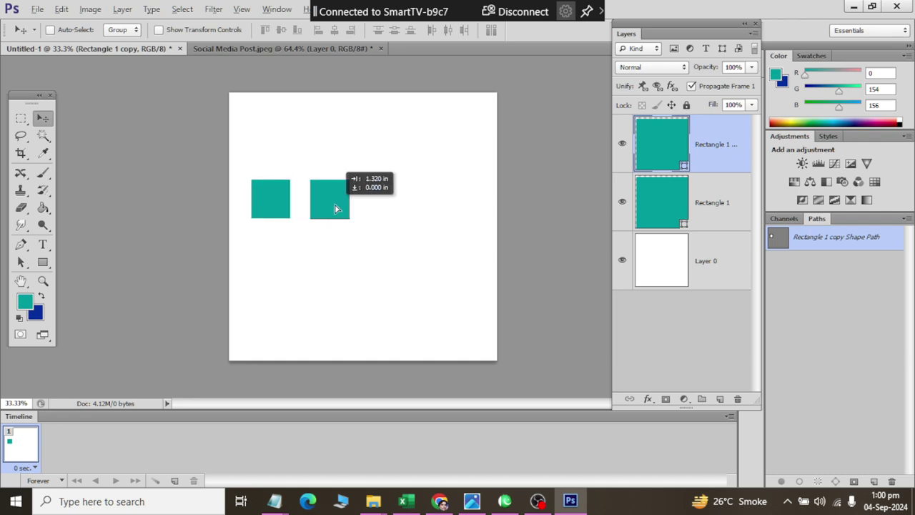
# Sample the poster's orange-yellow and copy its hex code
pyautogui.click(279, 48)
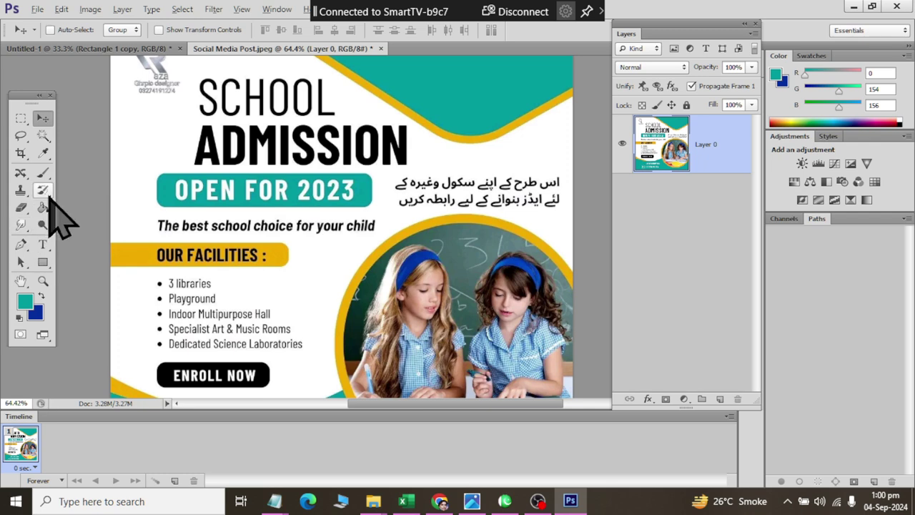
pyautogui.click(43, 153)
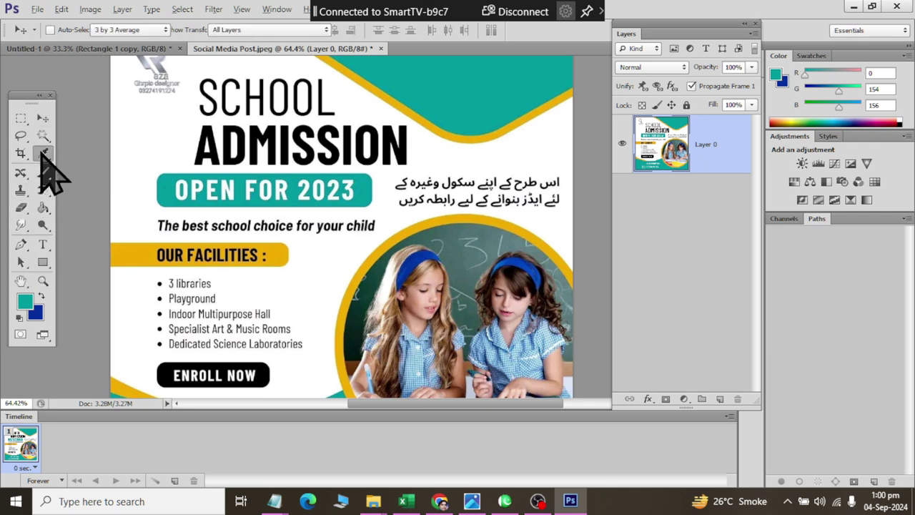
pyautogui.click(141, 247)
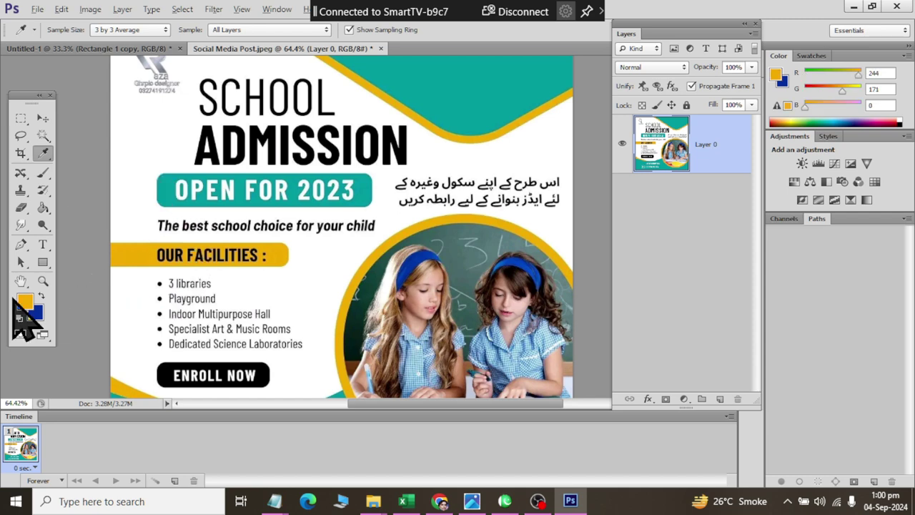
pyautogui.click(23, 304)
pyautogui.doubleClick(533, 421)
pyautogui.hotkey('ctrl', 'c')
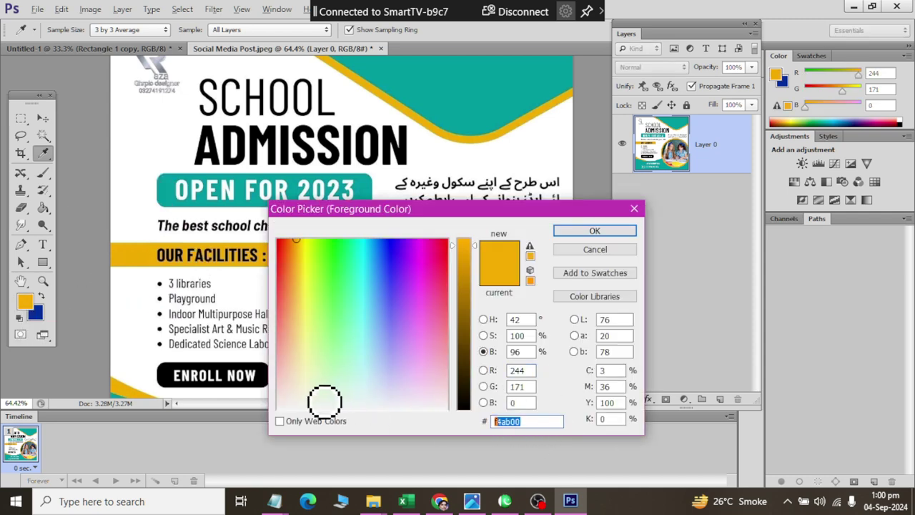
pyautogui.press('Return')
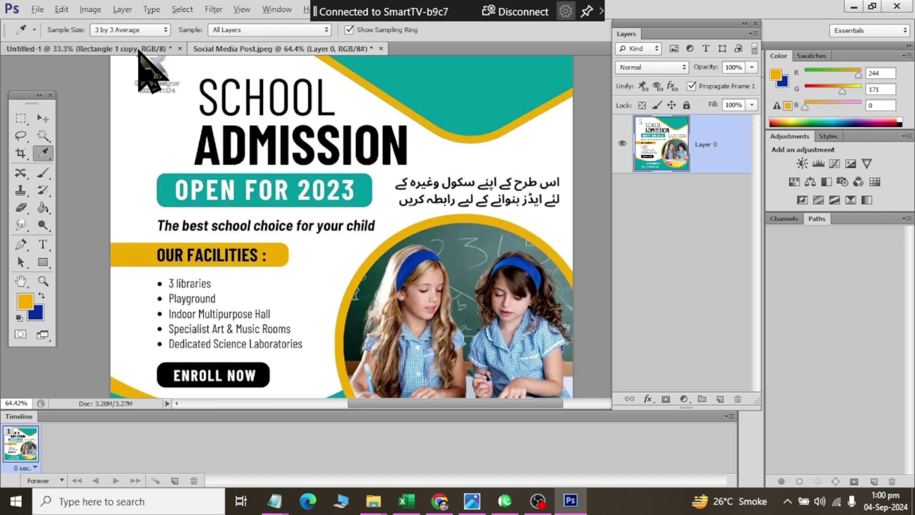
# Set the copied square's fill to the yellow hex f4ab00
pyautogui.click(136, 48)
pyautogui.doubleClick(661, 150)
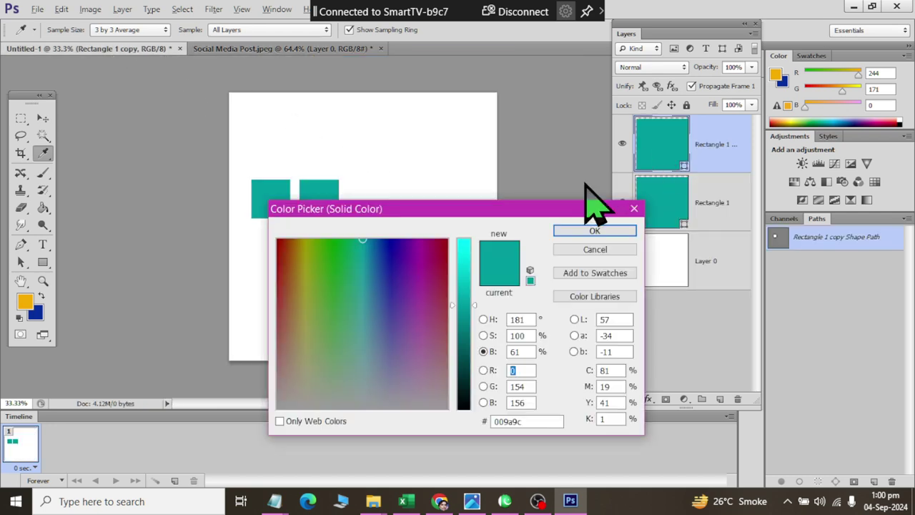
pyautogui.doubleClick(533, 422)
pyautogui.hotkey('ctrl', 'v')
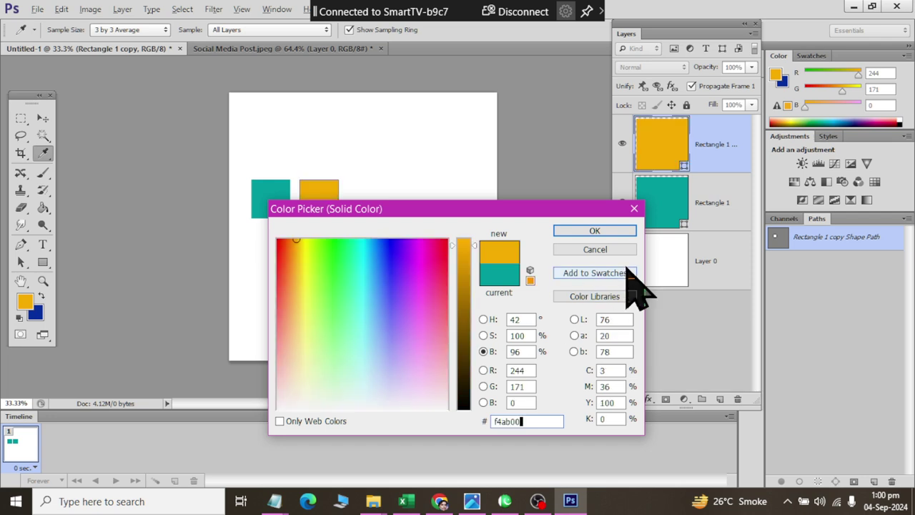
pyautogui.click(591, 231)
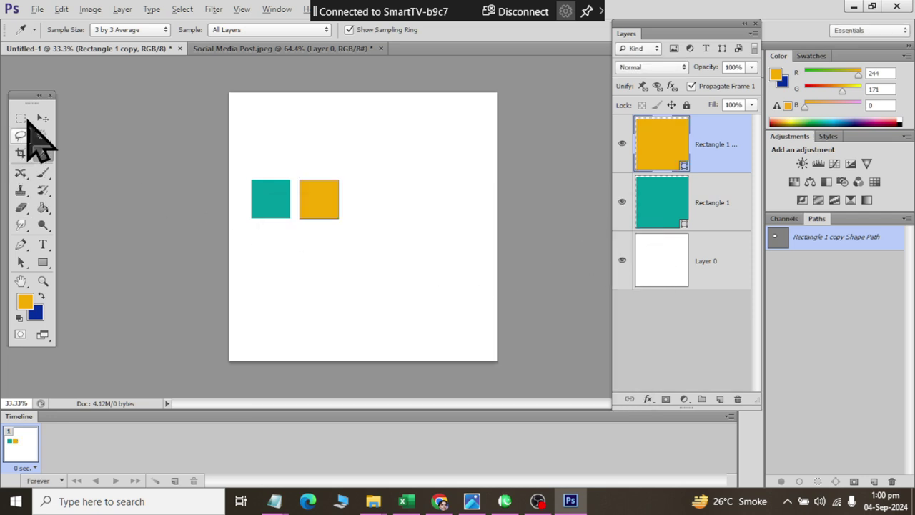
pyautogui.click(43, 118)
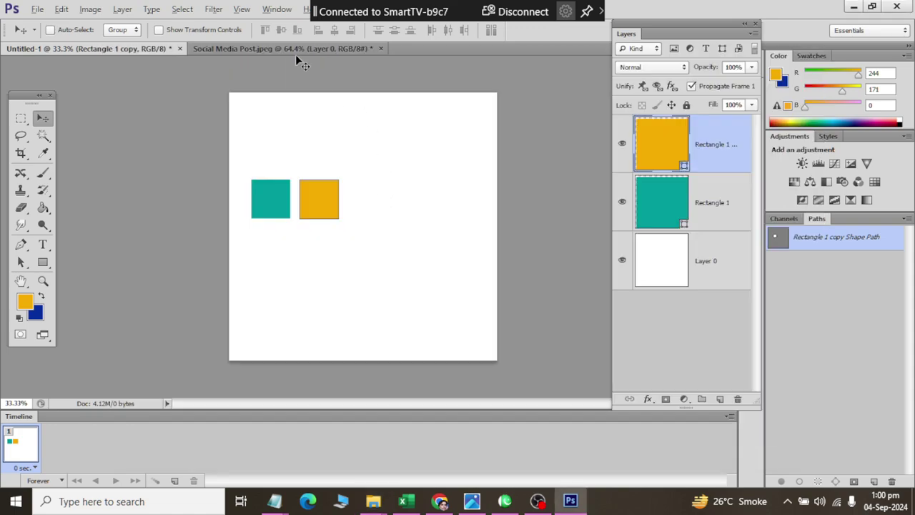
pyautogui.click(294, 49)
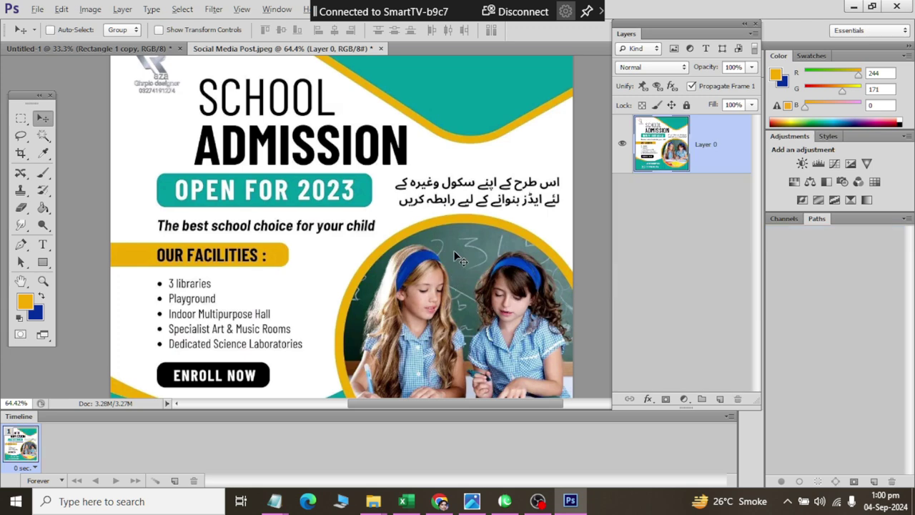
pyautogui.hotkey('ctrl', '0')
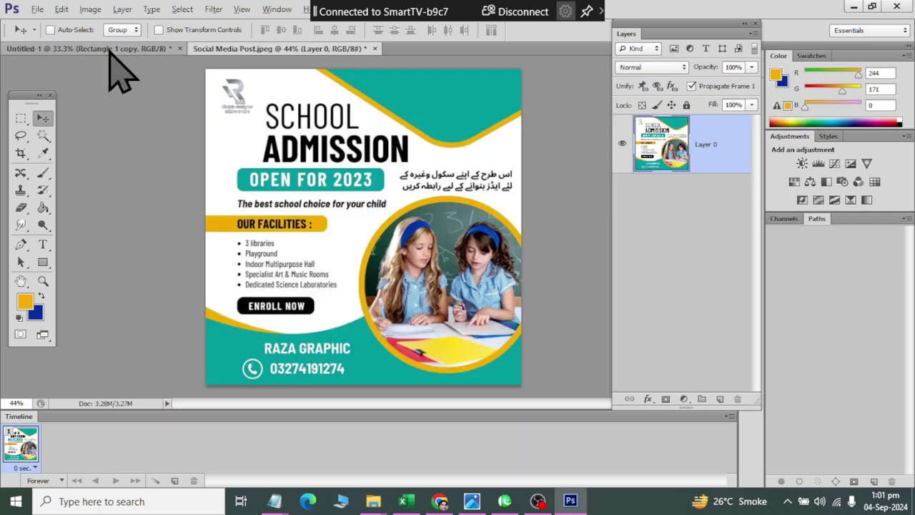
pyautogui.click(109, 49)
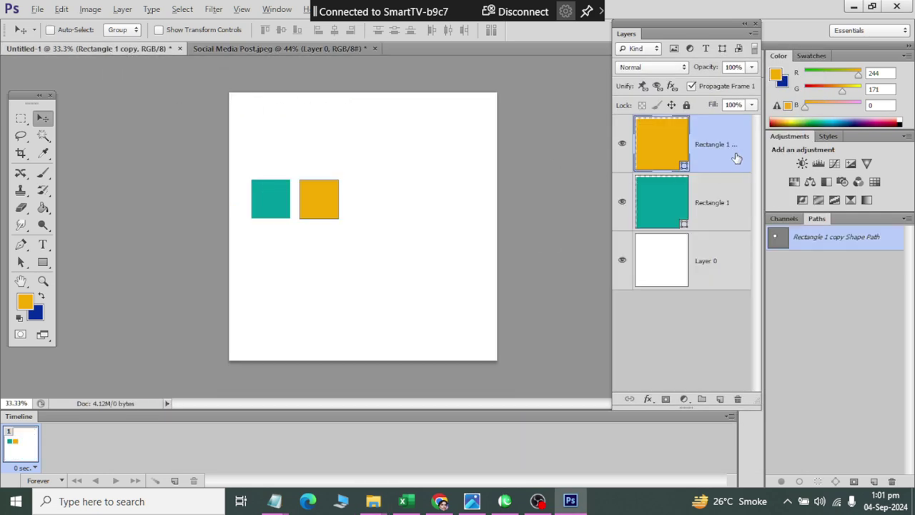
# On a new layer, draw a trial large rounded rectangle with corner radius 5
pyautogui.click(720, 399)
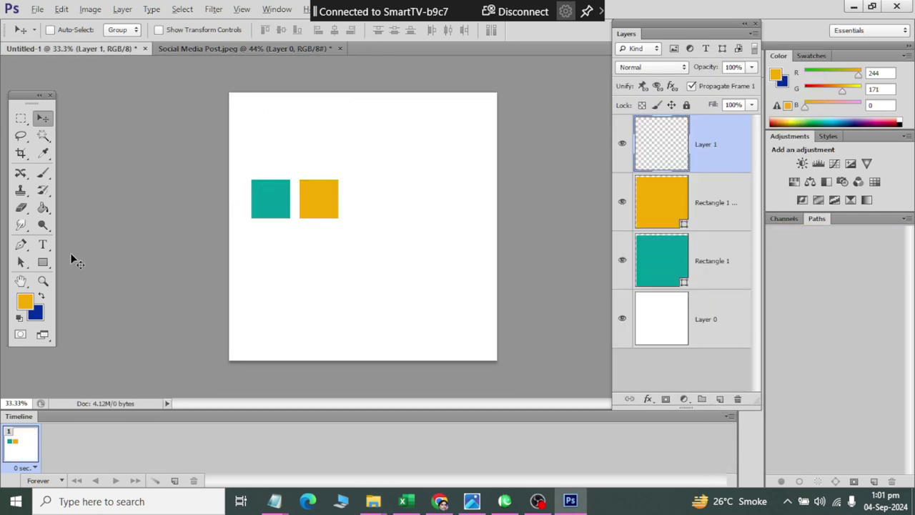
pyautogui.moveTo(41, 263); pyautogui.dragTo(91, 274)
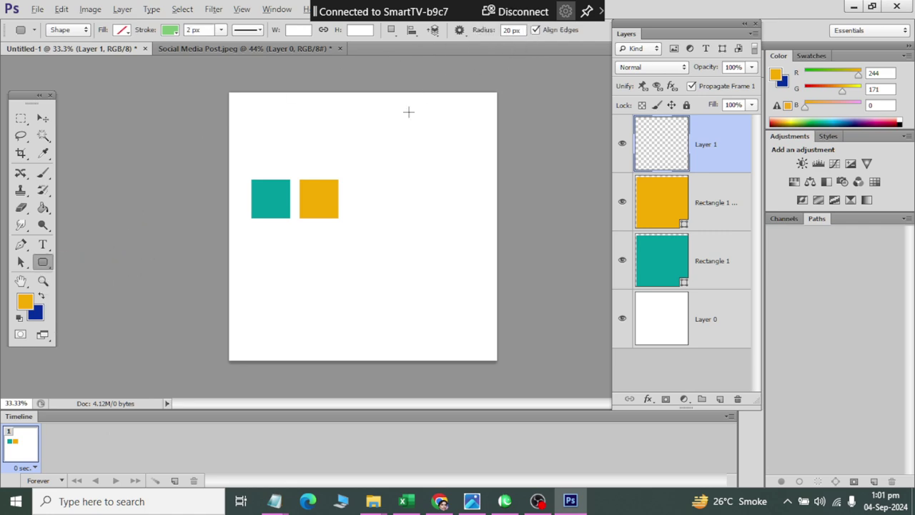
pyautogui.hotkey('ctrl', 'z')
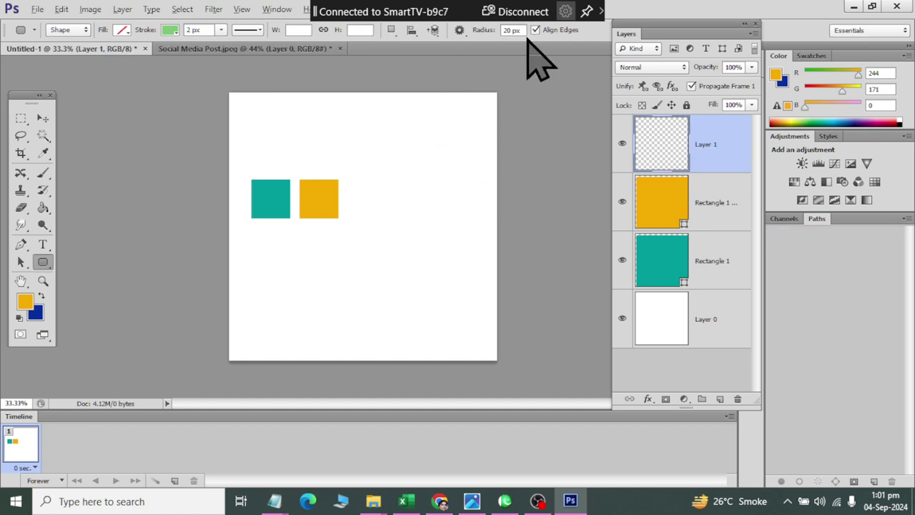
pyautogui.click(521, 30)
pyautogui.write('5')
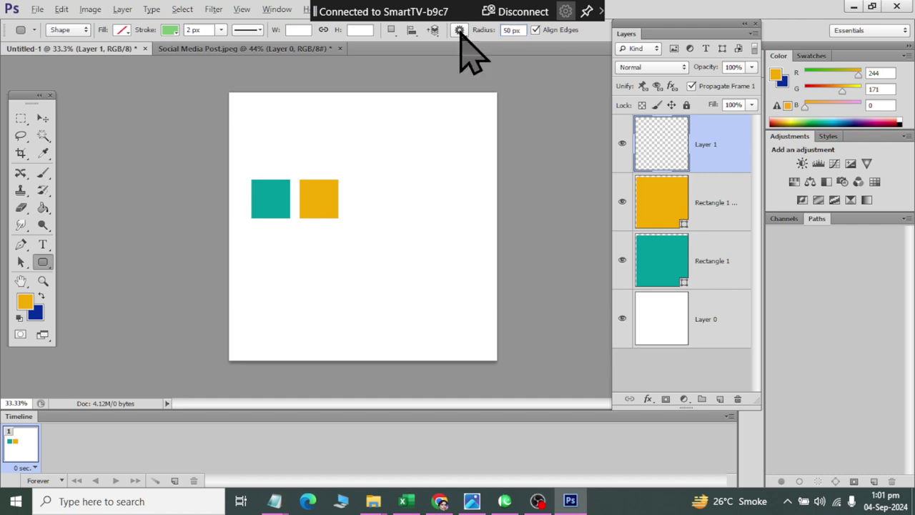
pyautogui.moveTo(357, 132); pyautogui.dragTo(555, 330)
# Delete the Rounded Rectangle 1 layer via the trash icon, confirming Yes
pyautogui.hotkey('alt', 'Tab')
pyautogui.hotkey('alt', 'Tab')
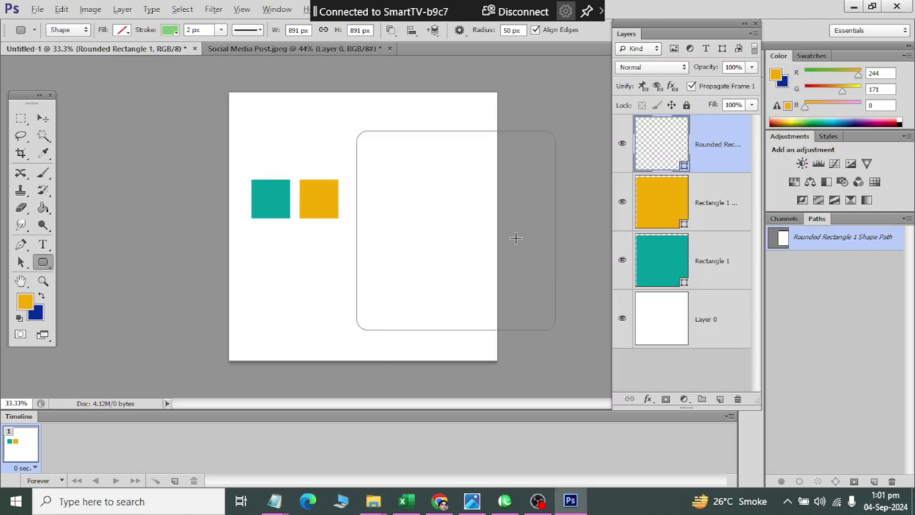
pyautogui.click(520, 198)
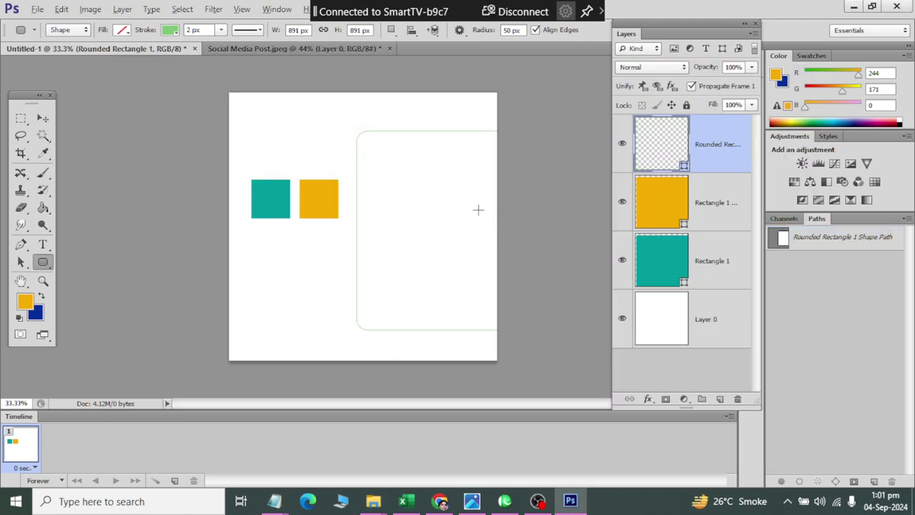
pyautogui.hotkey('alt', 'Tab')
pyautogui.hotkey('alt', 'Tab')
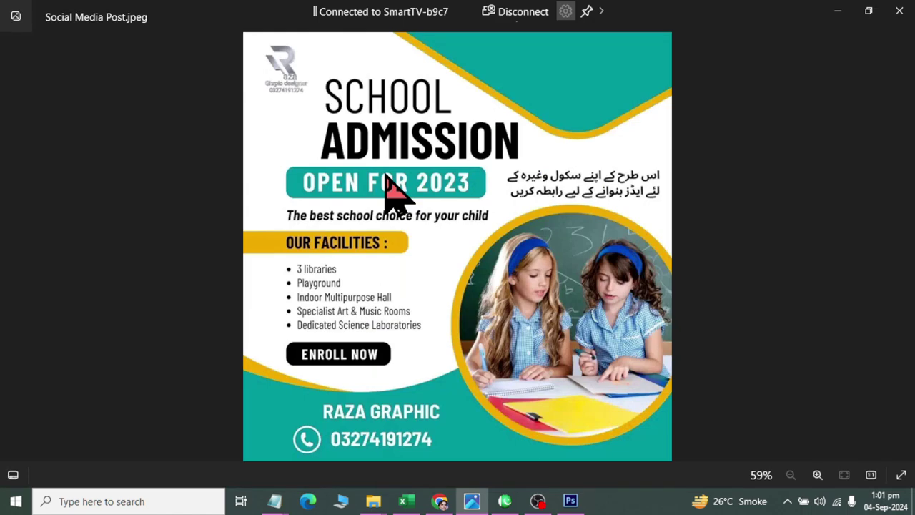
pyautogui.hotkey('alt', 'Tab')
pyautogui.hotkey('alt', 'Tab')
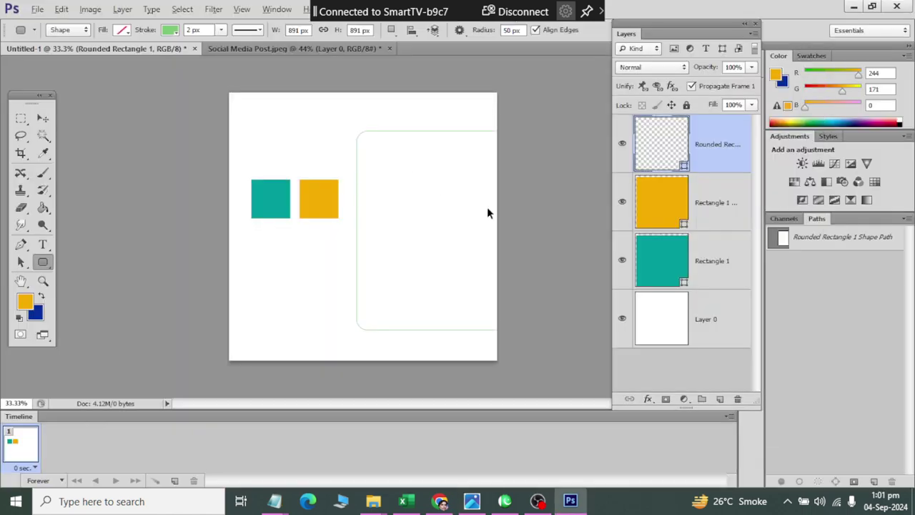
pyautogui.moveTo(722, 154); pyautogui.dragTo(737, 407)
pyautogui.click(737, 401)
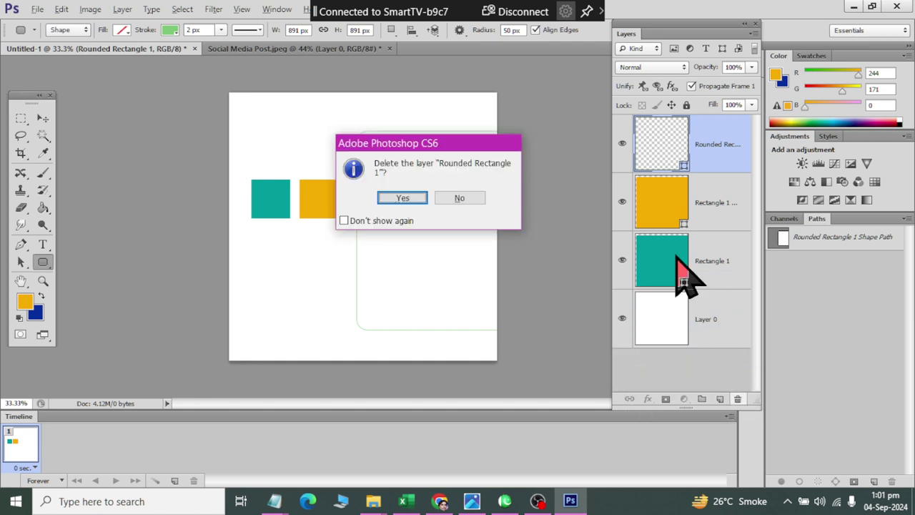
pyautogui.click(399, 200)
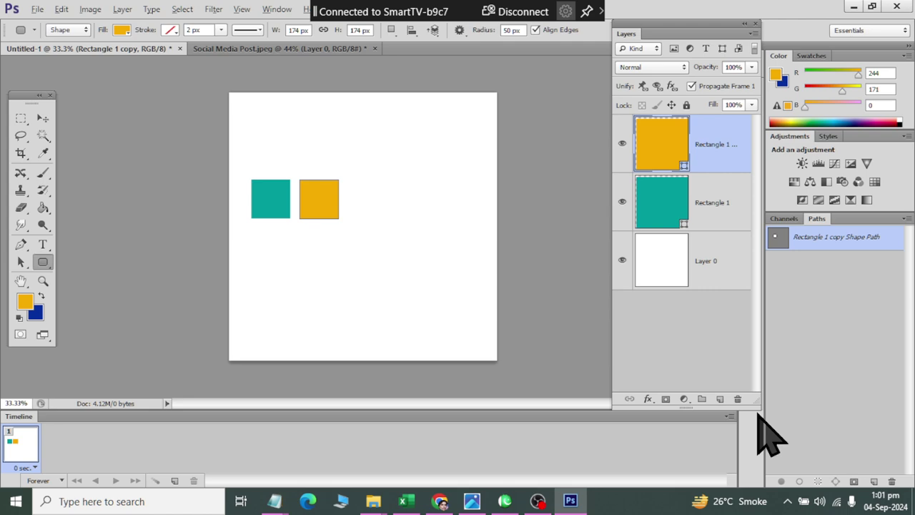
# On a new layer, draw a large teal rounded rectangle with 80 px radius and yellow stroke
pyautogui.click(720, 400)
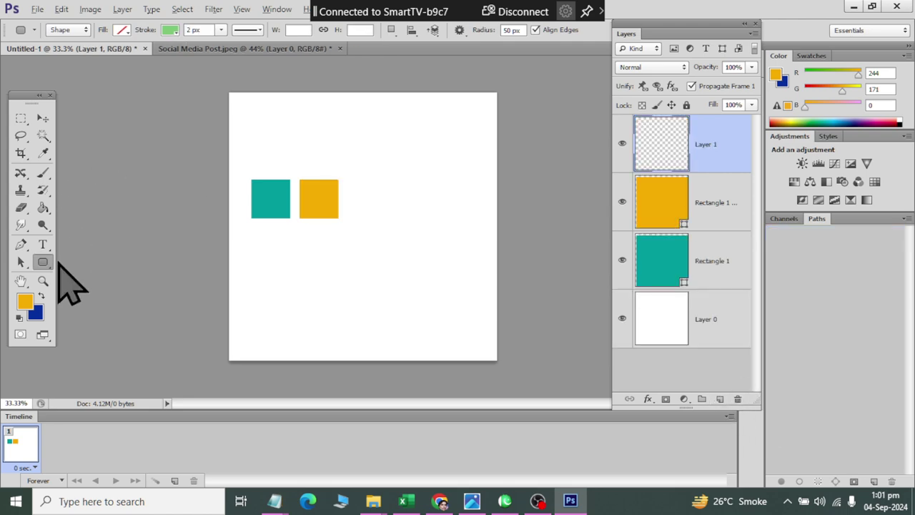
pyautogui.click(520, 30)
pyautogui.write('80')
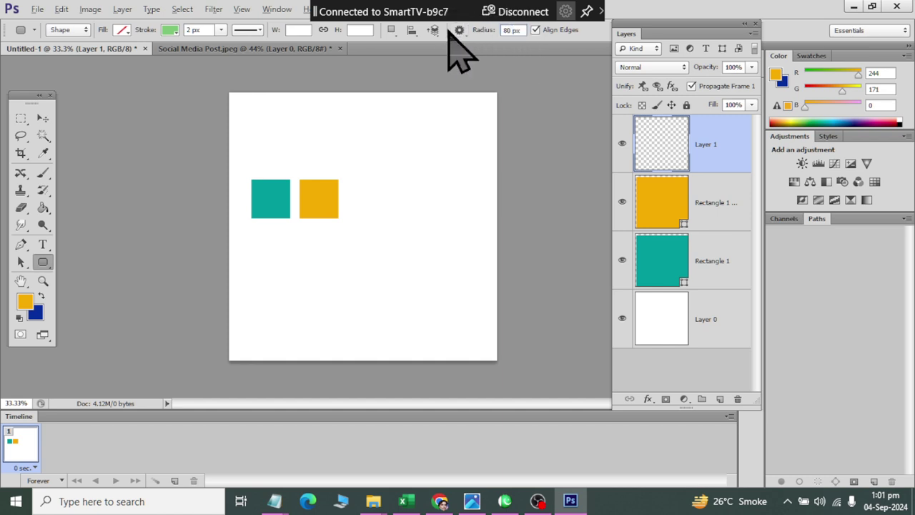
pyautogui.click(123, 31)
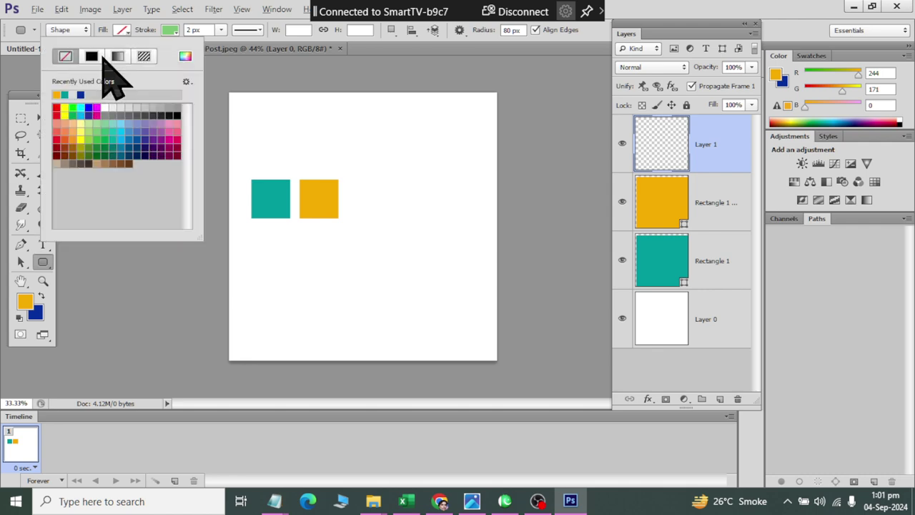
pyautogui.click(65, 94)
pyautogui.click(169, 32)
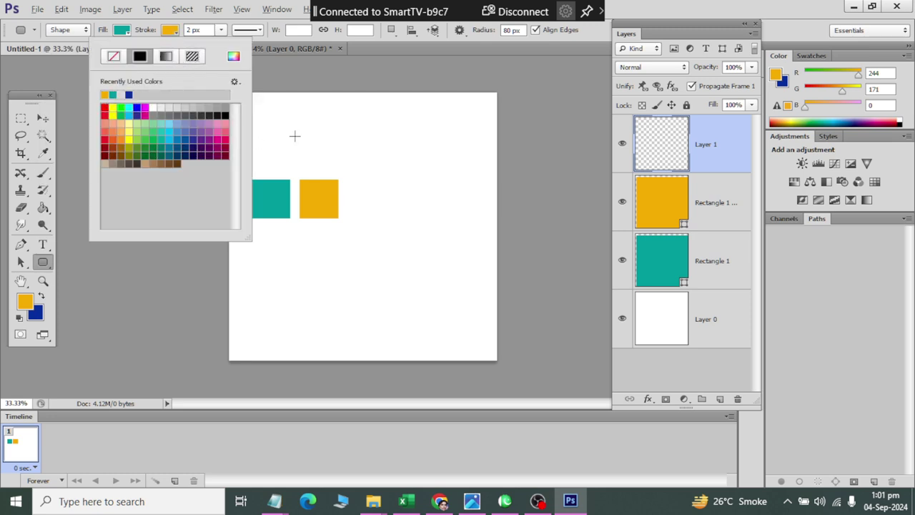
pyautogui.moveTo(313, 131)
pyautogui.mouseDown()
pyautogui.moveTo(506, 299)
pyautogui.moveTo(489, 300)
pyautogui.mouseUp()
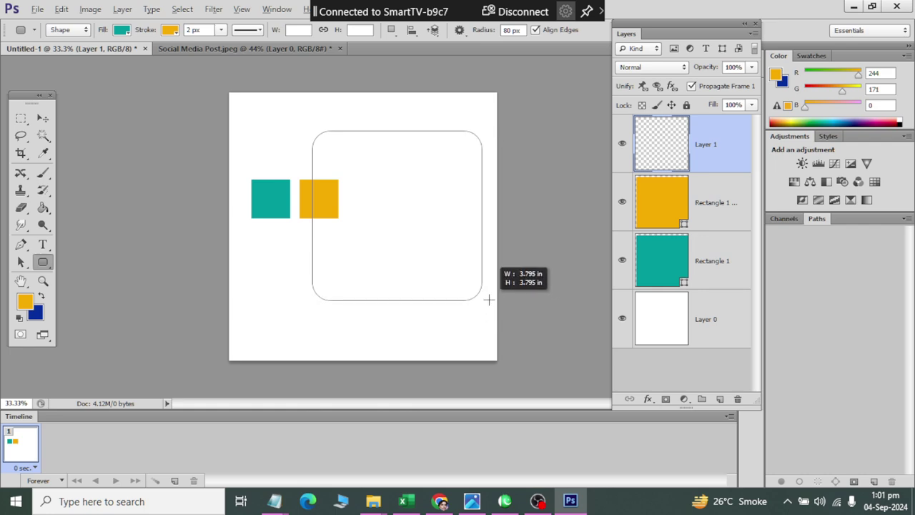
pyautogui.moveTo(489, 300); pyautogui.dragTo(531, 329)
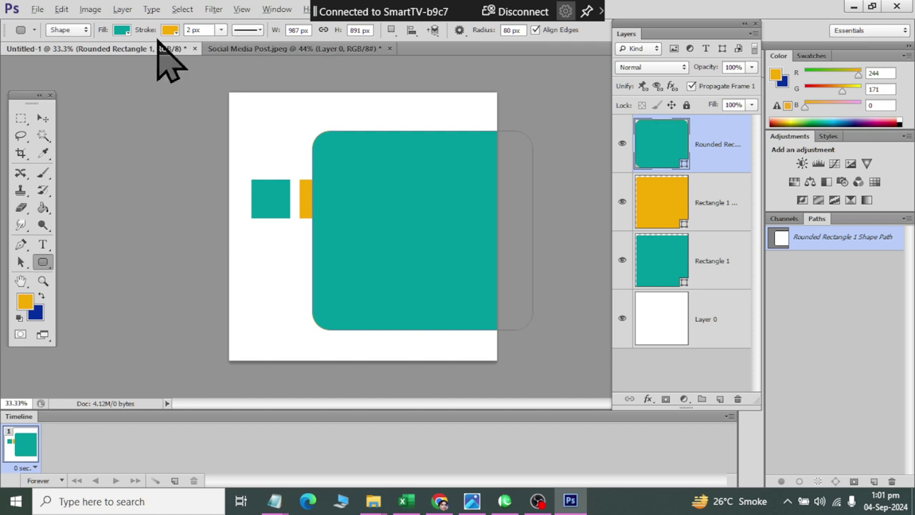
# Set the rounded rectangle's yellow border width to 30 px
pyautogui.click(209, 28)
pyautogui.write('20')
pyautogui.press('Return')
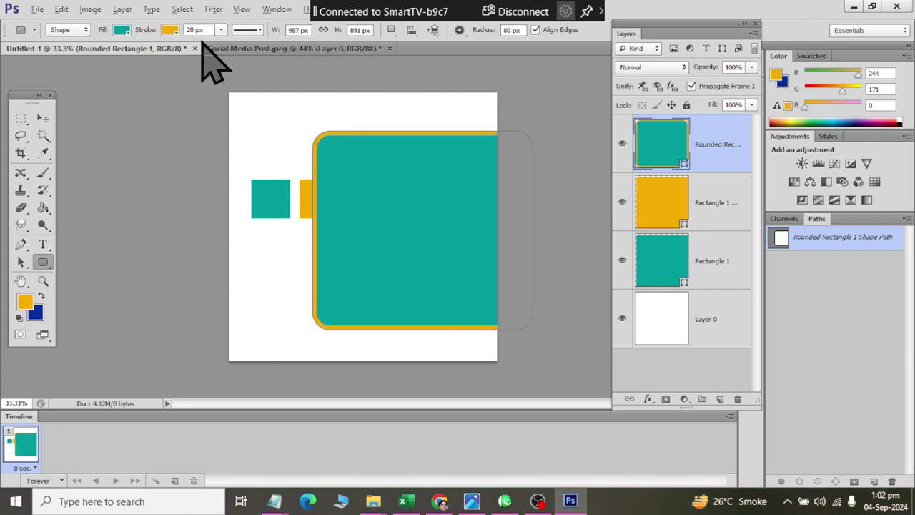
pyautogui.click(221, 31)
pyautogui.moveTo(222, 44); pyautogui.dragTo(229, 47)
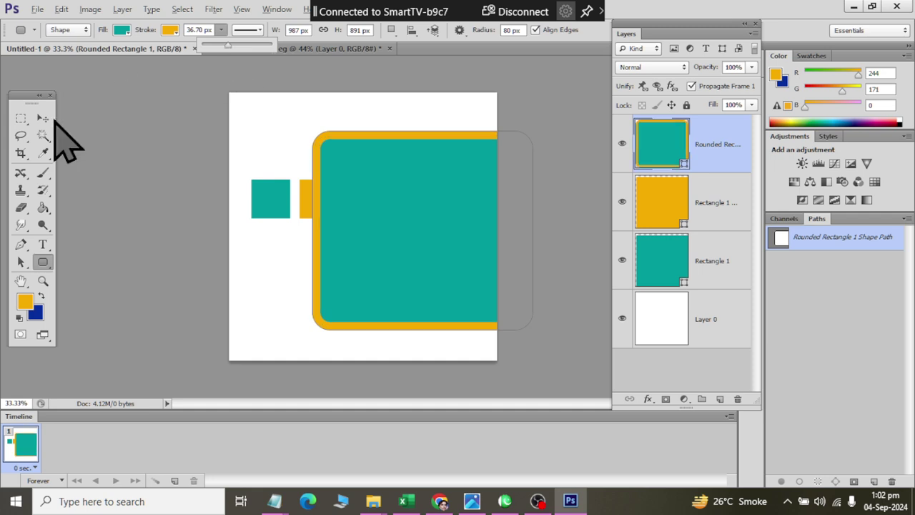
pyautogui.click(203, 35)
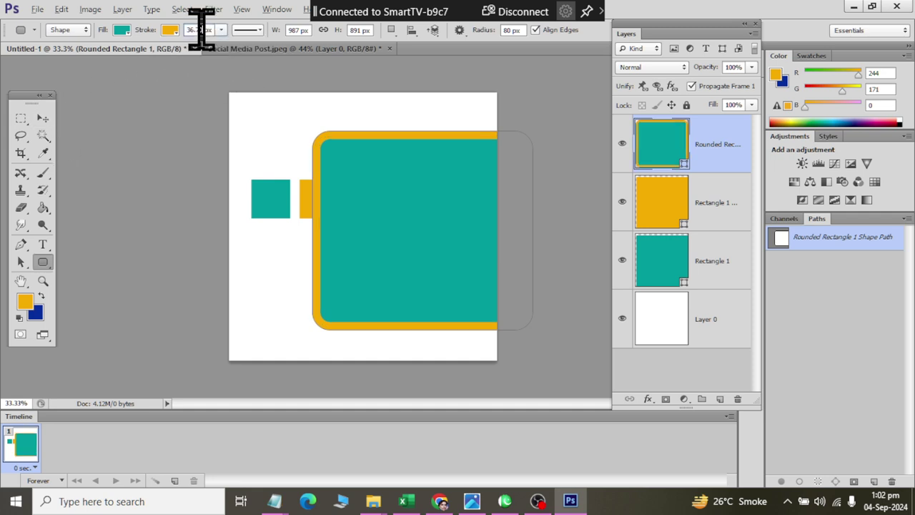
pyautogui.doubleClick(202, 30)
pyautogui.write('0')
pyautogui.press('Return')
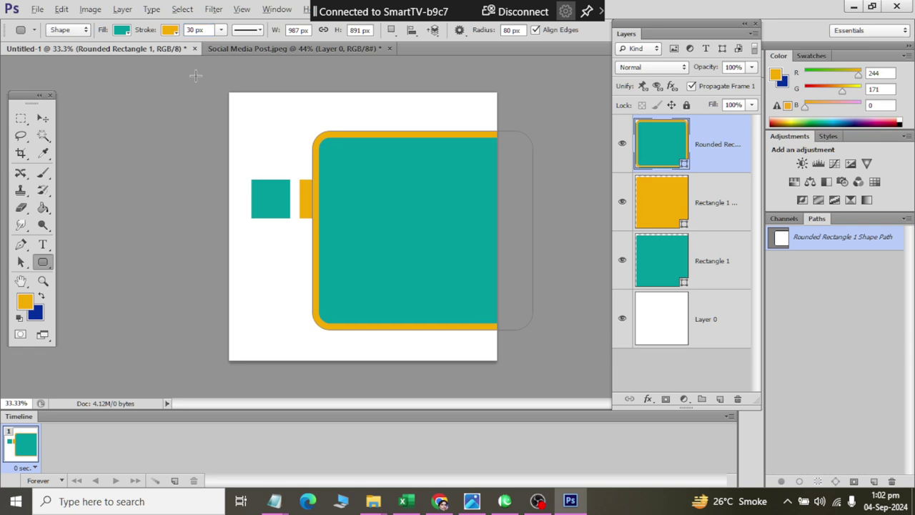
pyautogui.click(47, 120)
# Rotate the rounded rectangle 45° with Free Transform and raise it to the top edge
pyautogui.moveTo(427, 234)
pyautogui.mouseDown()
pyautogui.moveTo(339, 167)
pyautogui.moveTo(370, 182)
pyautogui.mouseUp()
pyautogui.hotkey('ctrl', 't')
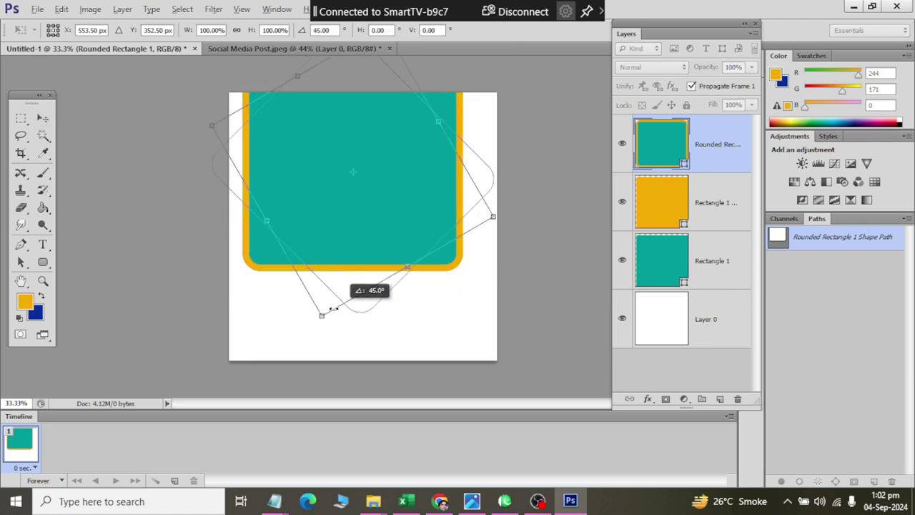
pyautogui.moveTo(479, 277); pyautogui.dragTo(358, 312)
pyautogui.moveTo(354, 222)
pyautogui.mouseDown()
pyautogui.moveTo(413, 166)
pyautogui.moveTo(431, 171)
pyautogui.mouseUp()
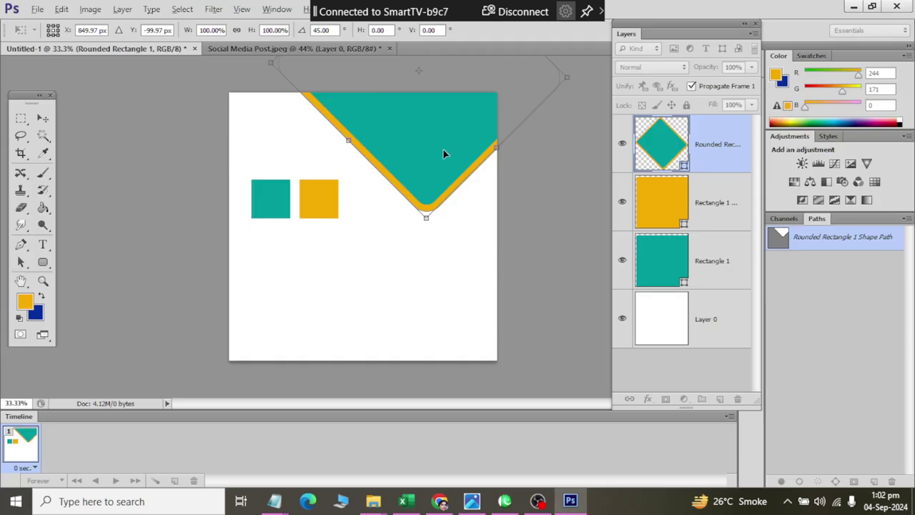
pyautogui.moveTo(444, 154); pyautogui.dragTo(446, 138)
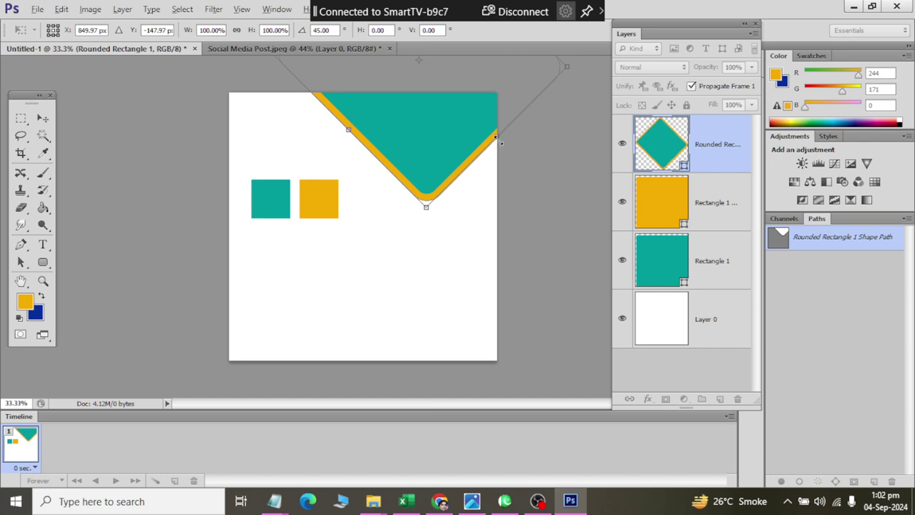
pyautogui.moveTo(501, 144); pyautogui.dragTo(530, 122)
pyautogui.moveTo(452, 140); pyautogui.dragTo(450, 124)
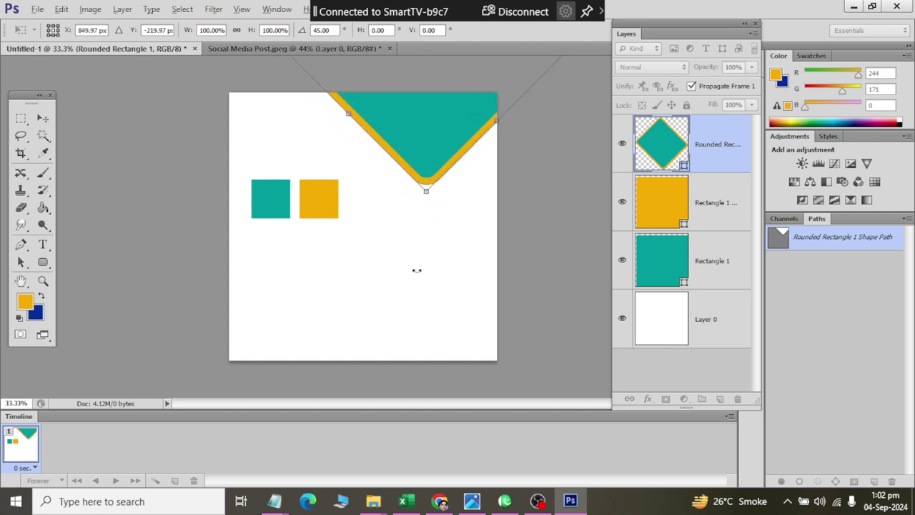
# Apply the transformation and compare the result against the reference poster
pyautogui.click(43, 118)
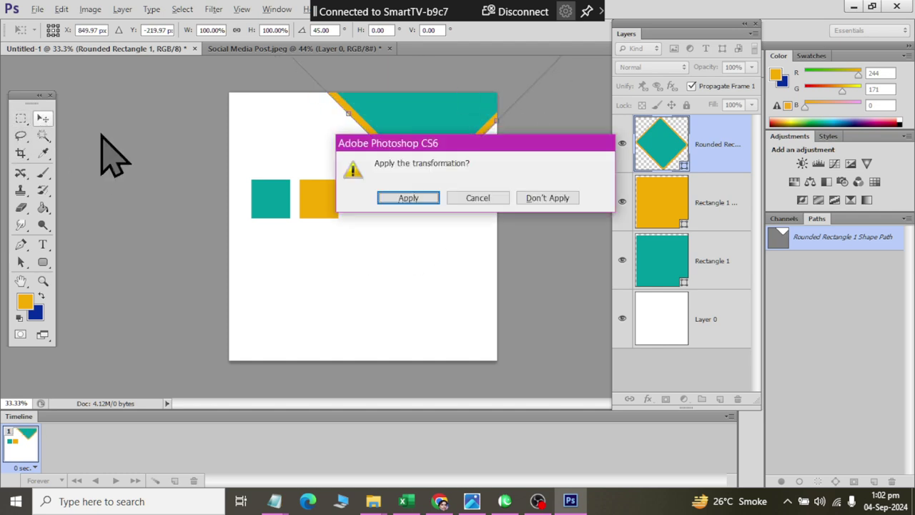
pyautogui.click(419, 198)
pyautogui.hotkey('alt', 'Tab')
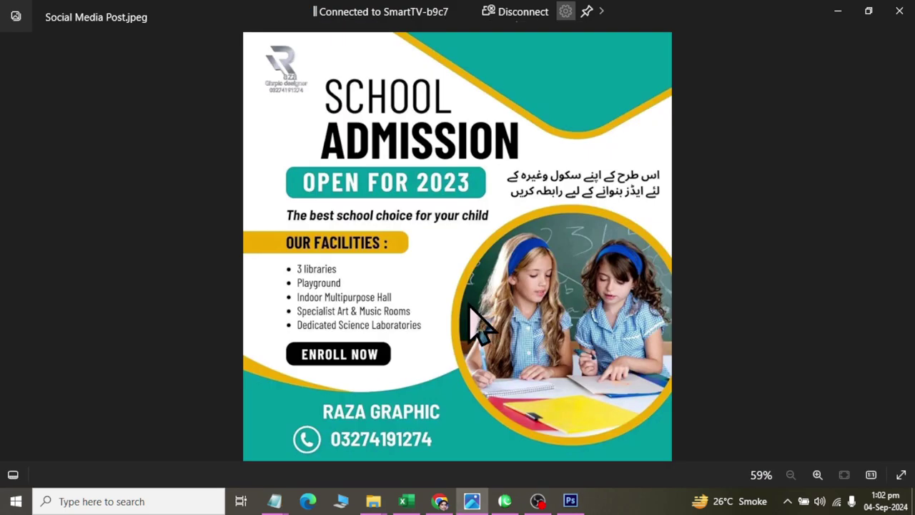
pyautogui.hotkey('alt', 'Tab')
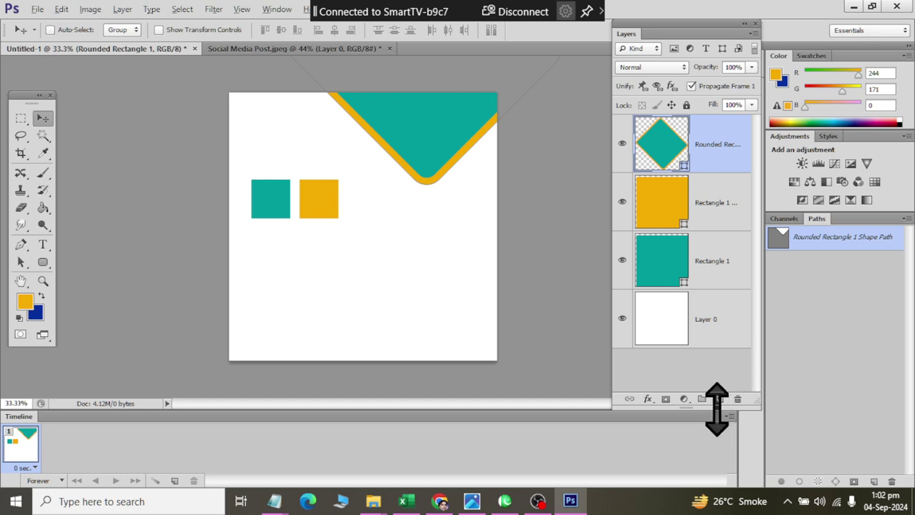
# On a new layer, draw a teal circle at lower right with a 30 px yellow border
pyautogui.click(720, 399)
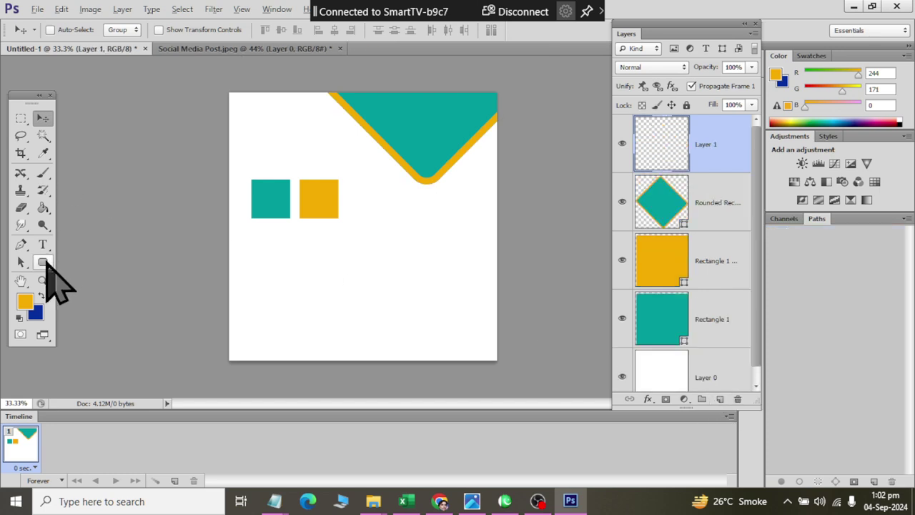
pyautogui.click(44, 263)
pyautogui.moveTo(45, 265); pyautogui.dragTo(63, 287)
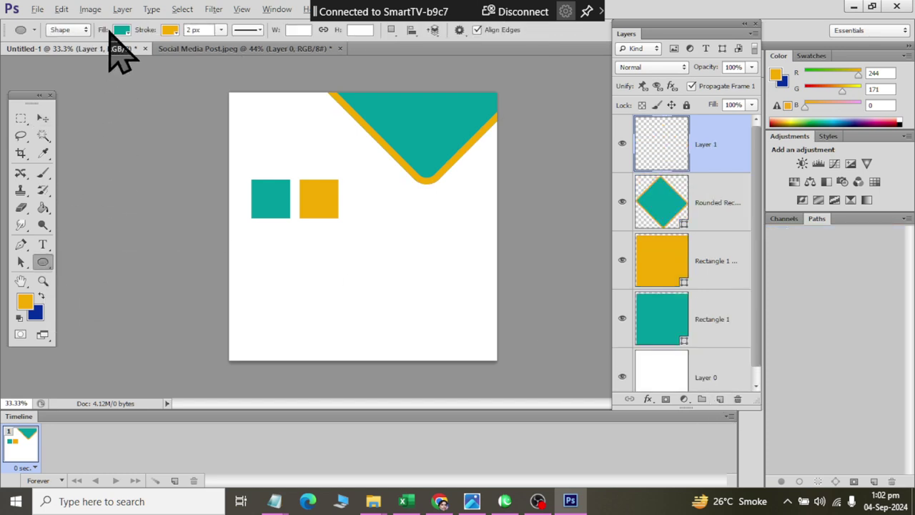
pyautogui.hotkey('alt', 'Tab')
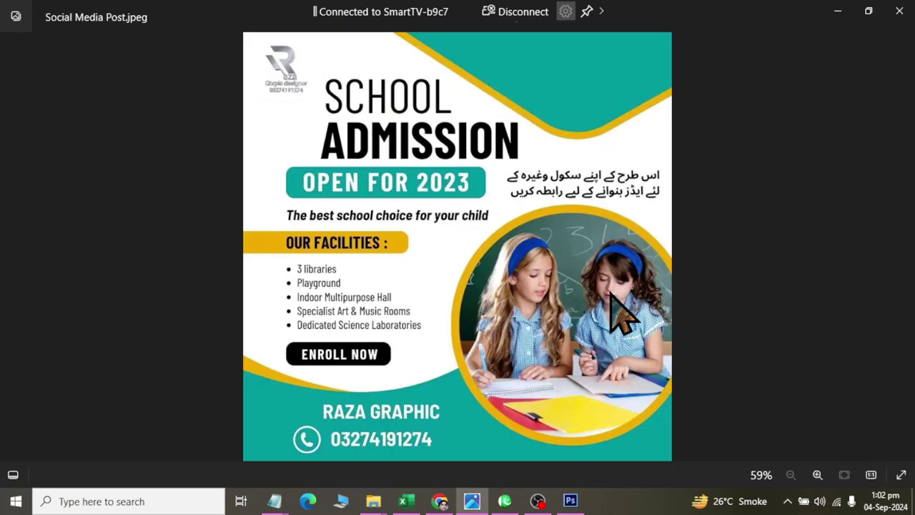
pyautogui.hotkey('alt', 'Tab')
pyautogui.moveTo(382, 248); pyautogui.dragTo(502, 368)
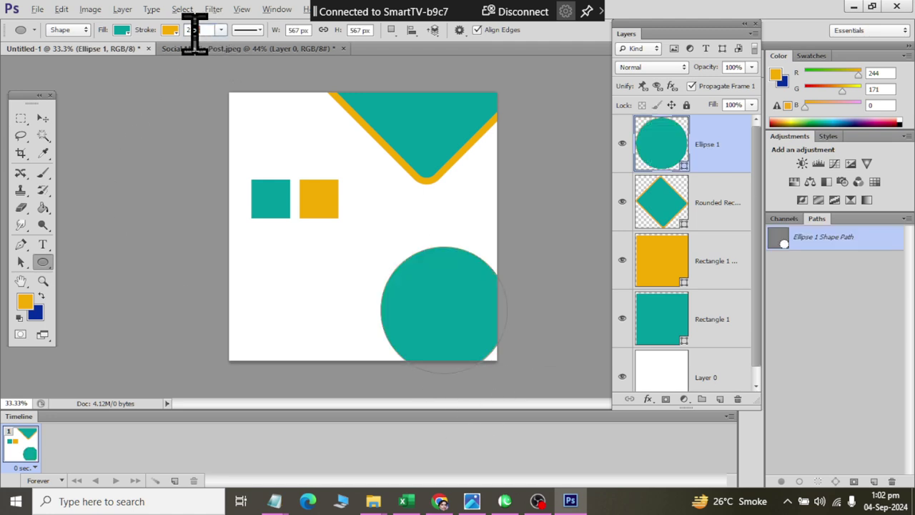
pyautogui.click(190, 29)
pyautogui.write('0')
pyautogui.press('Return')
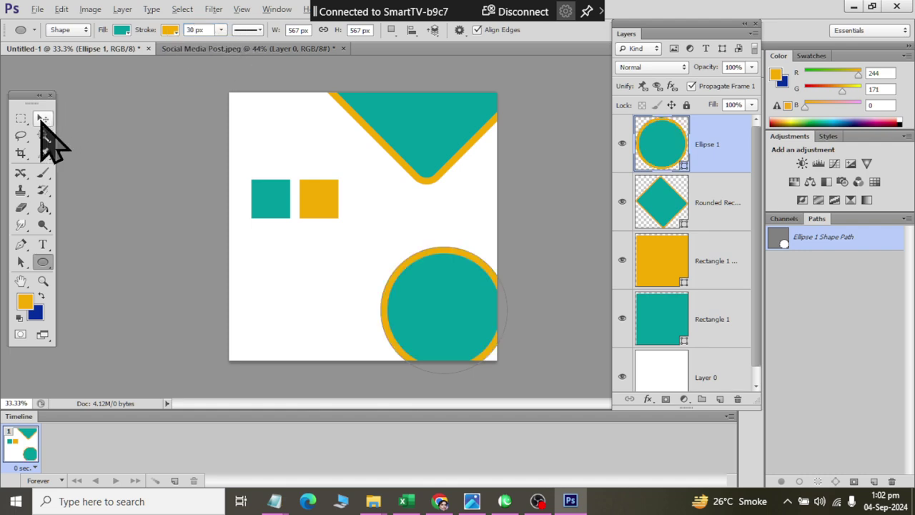
# Move the circle up, shrink it slightly and apply, then add a layer above the yellow square
pyautogui.click(43, 118)
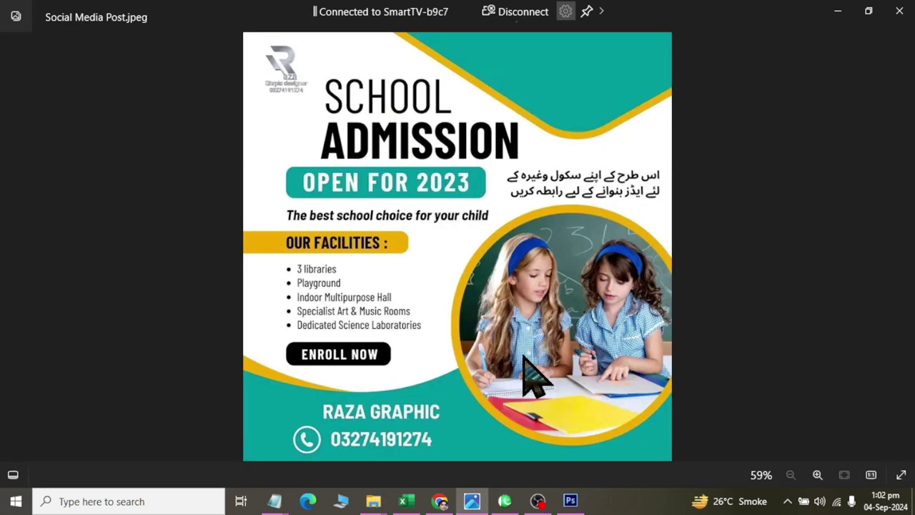
pyautogui.hotkey('alt', 'Tab')
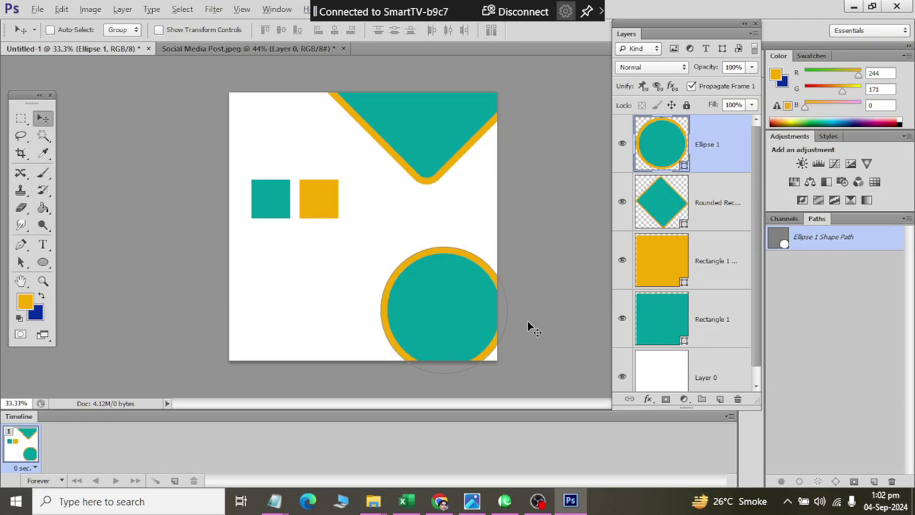
pyautogui.moveTo(443, 298); pyautogui.dragTo(444, 262)
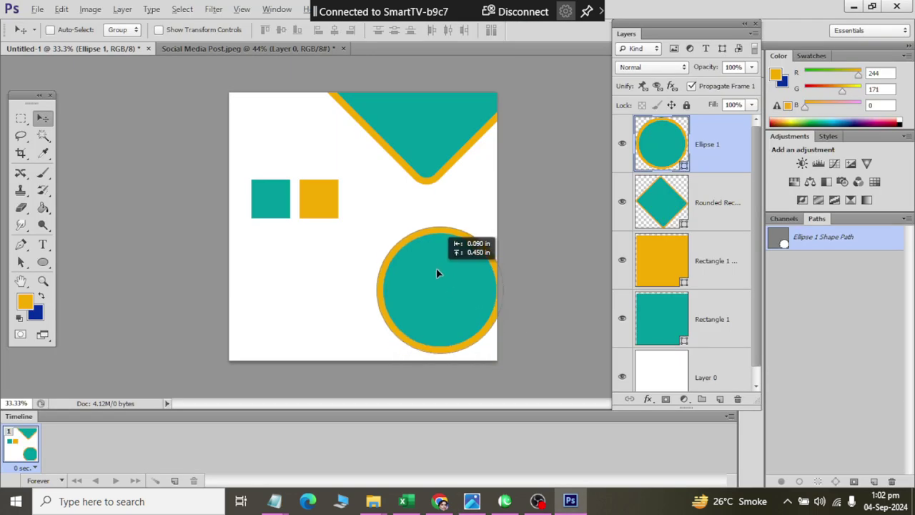
pyautogui.hotkey('alt', 'Tab')
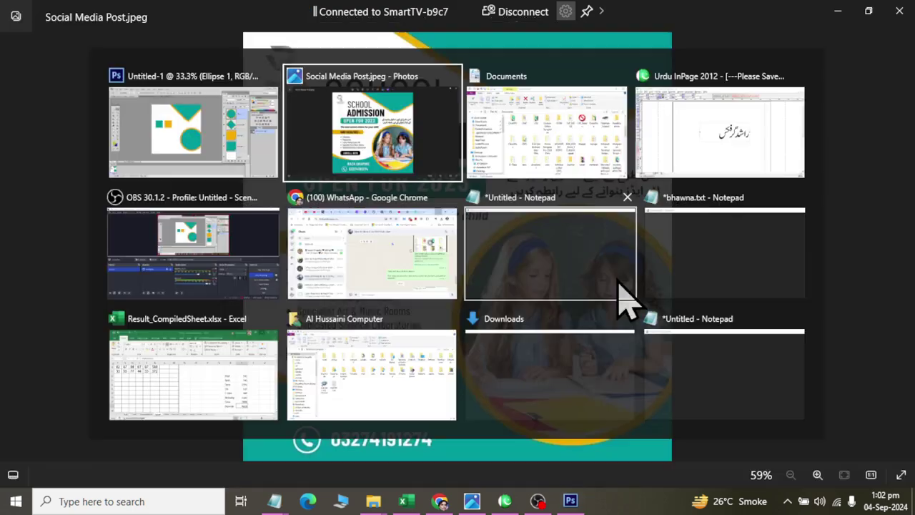
pyautogui.hotkey('alt', 'Tab')
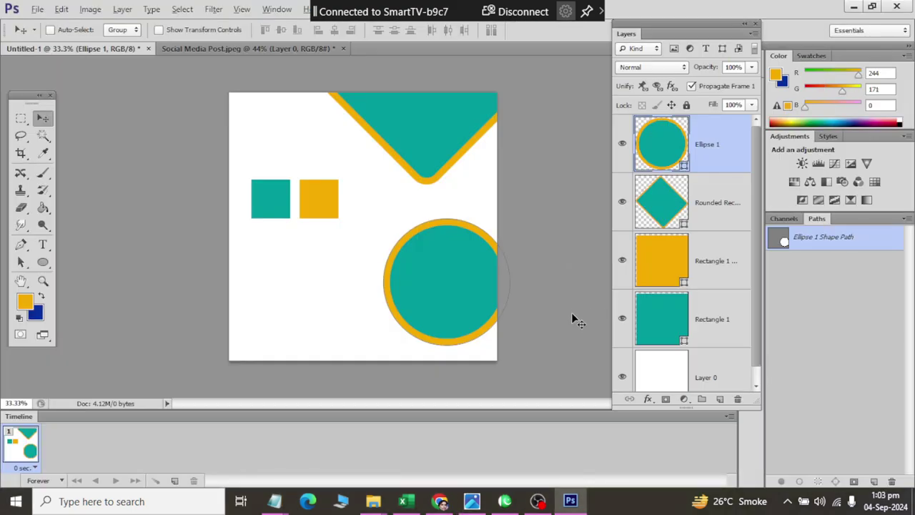
pyautogui.hotkey('ctrl', 't')
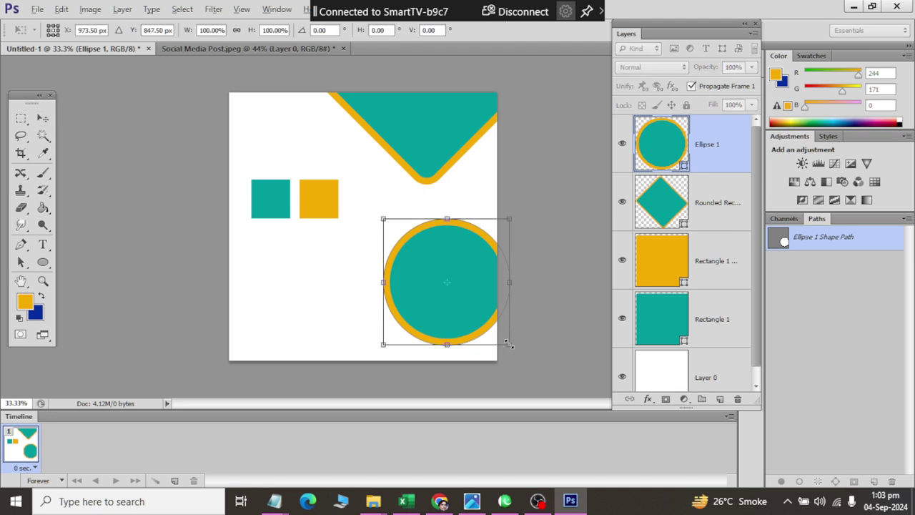
pyautogui.moveTo(507, 345); pyautogui.dragTo(505, 341)
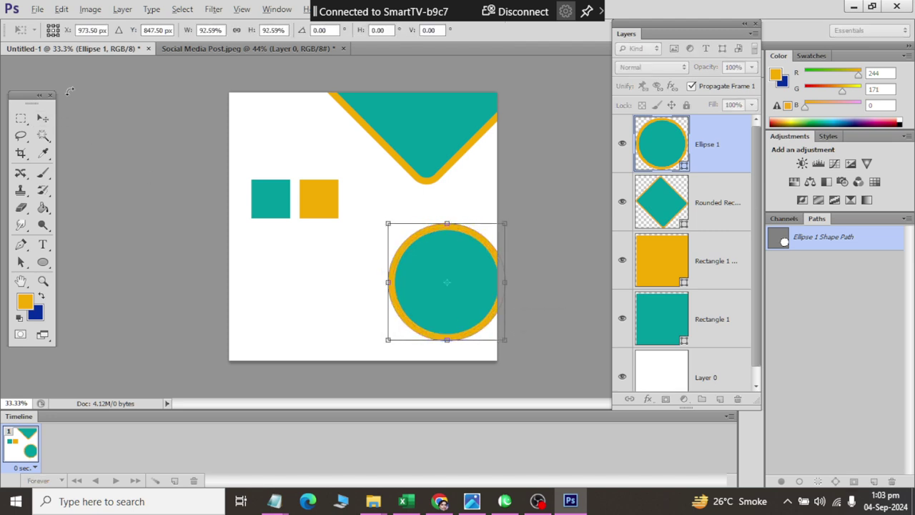
pyautogui.click(43, 118)
pyautogui.click(407, 199)
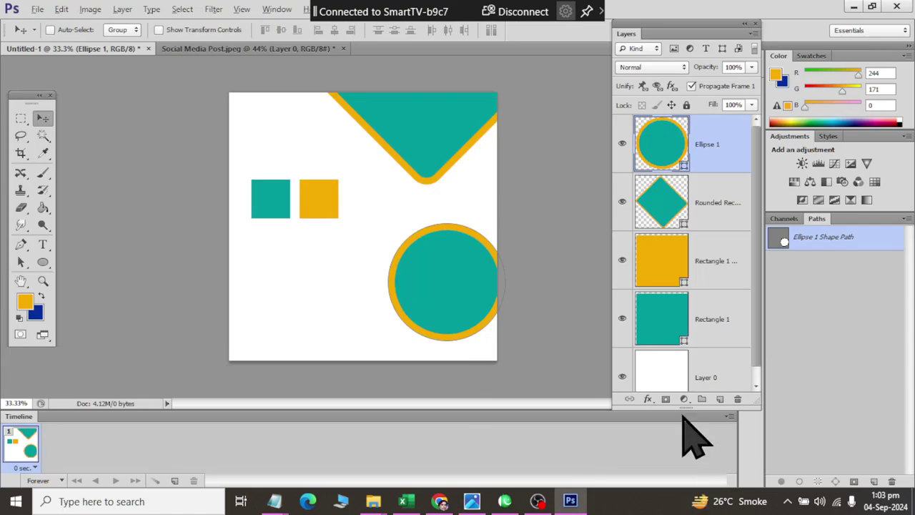
pyautogui.click(708, 245)
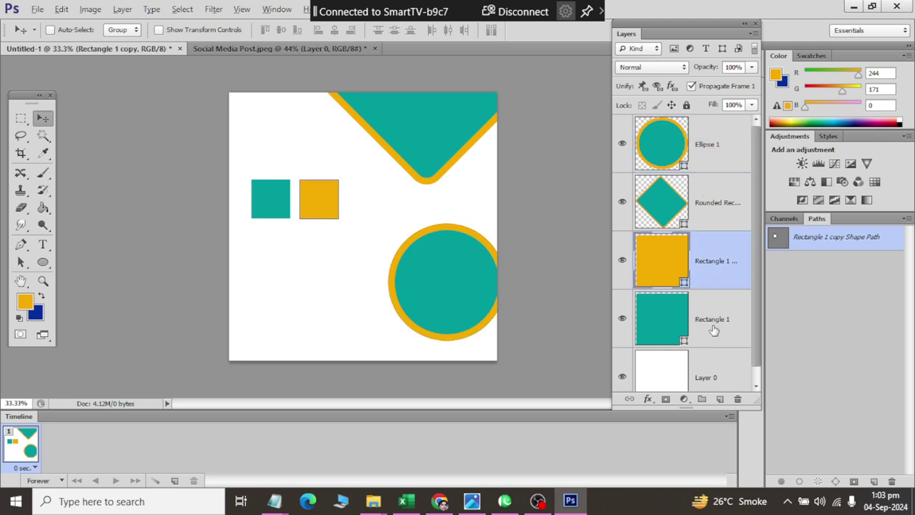
pyautogui.click(721, 399)
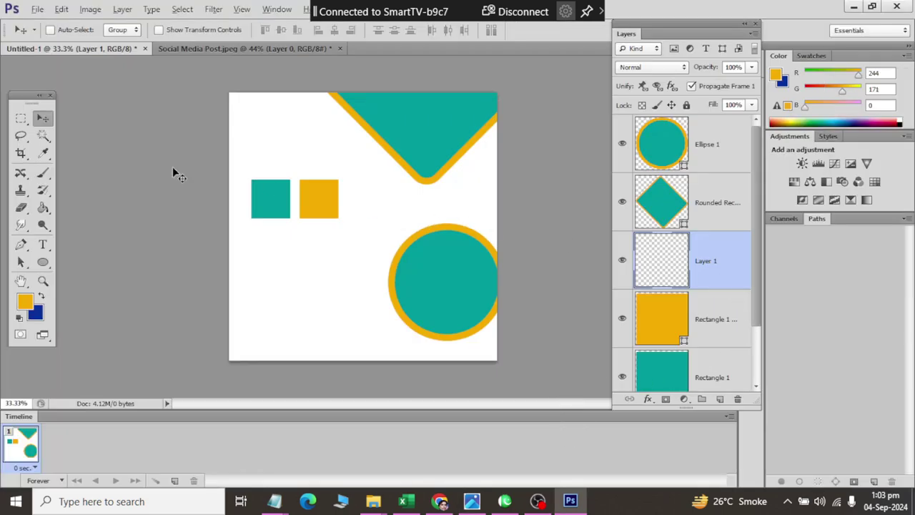
# Draw a teal wavy flag custom shape across the bottom of the canvas
pyautogui.click(43, 262)
pyautogui.rightClick(43, 262)
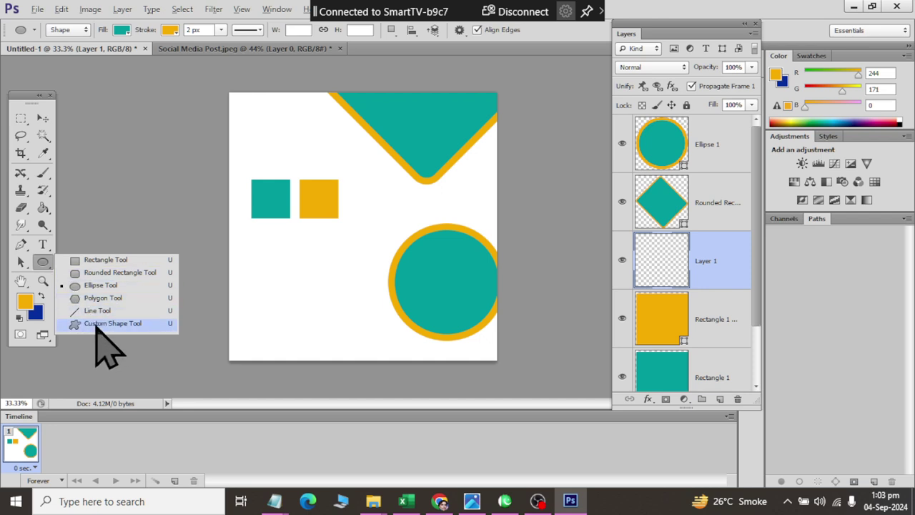
pyautogui.click(100, 324)
pyautogui.click(518, 30)
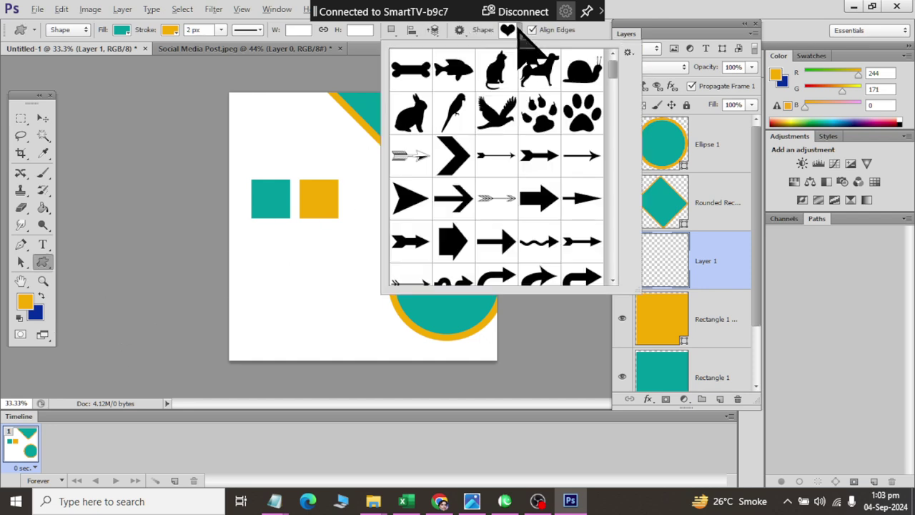
pyautogui.scroll(-5, 618, 94)
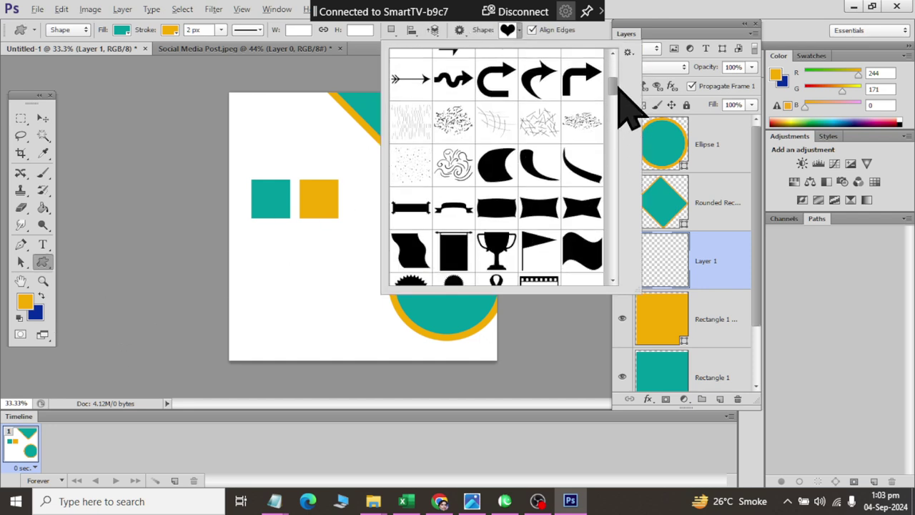
pyautogui.scroll(-3, 618, 95)
pyautogui.scroll(-1, 619, 95)
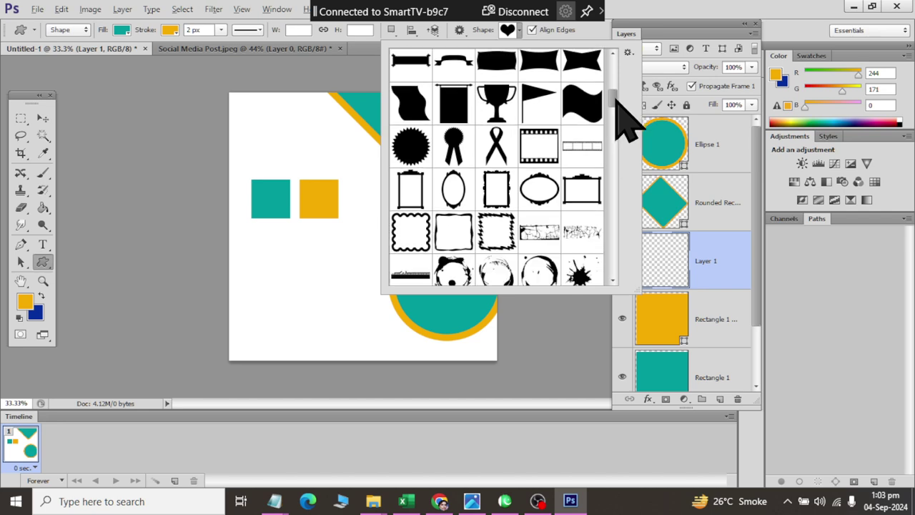
pyautogui.click(585, 106)
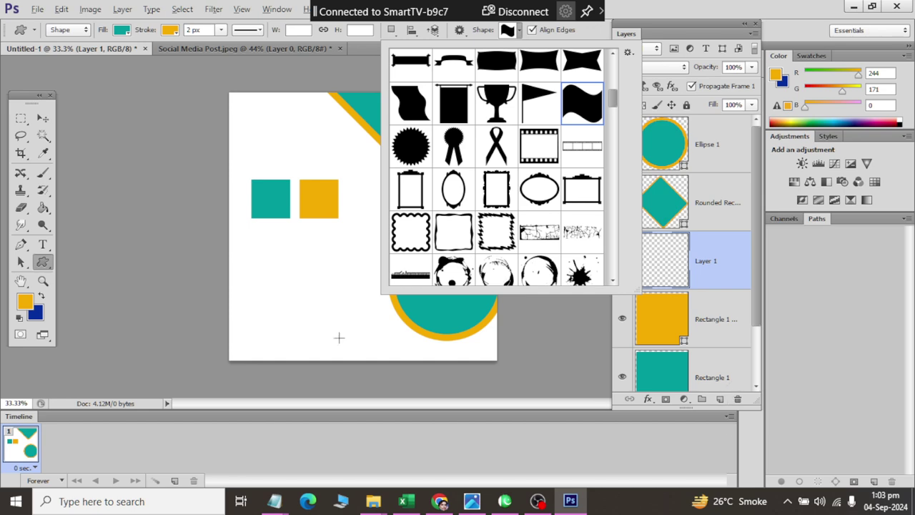
pyautogui.click(241, 286)
pyautogui.moveTo(243, 289); pyautogui.dragTo(494, 376)
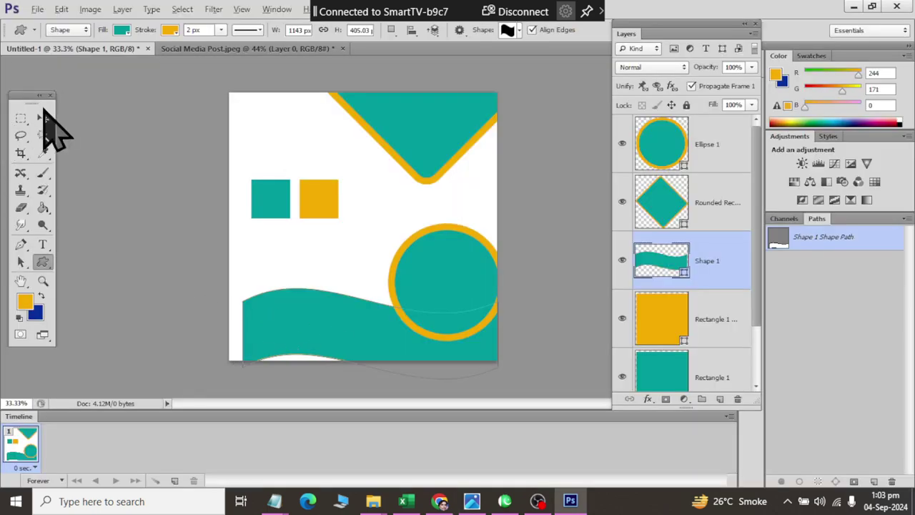
# Rotate the wave 180° and move it up across the middle, beneath the circle
pyautogui.click(43, 118)
pyautogui.hotkey('ctrl', 't')
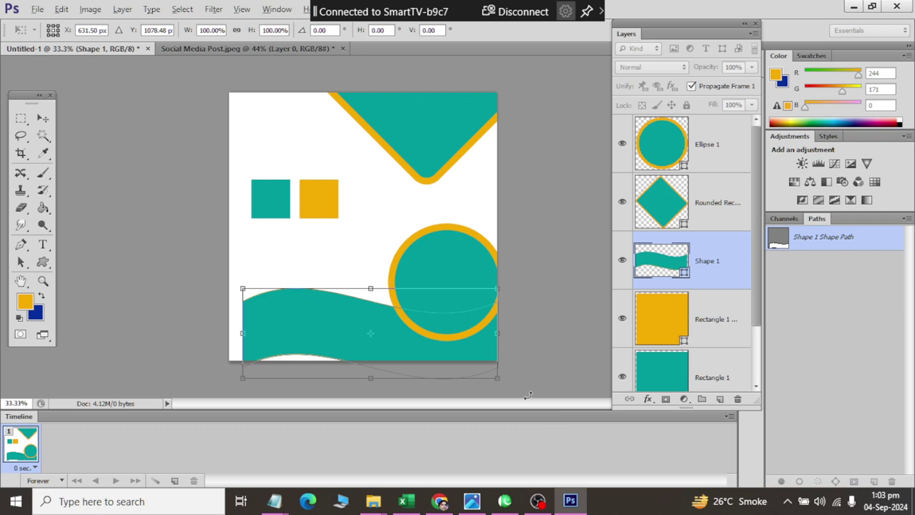
pyautogui.moveTo(515, 387); pyautogui.dragTo(240, 311)
pyautogui.press('Return')
pyautogui.moveTo(305, 316); pyautogui.dragTo(323, 241)
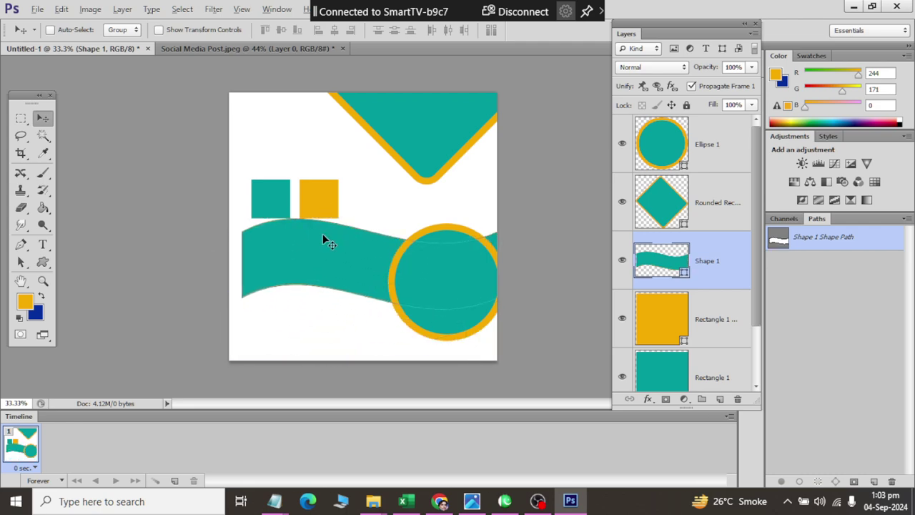
# Flip the teal wave vertically, enlarge it about 113% along the canvas bottom, and duplicate its layer
pyautogui.click(61, 9)
pyautogui.moveTo(124, 335)
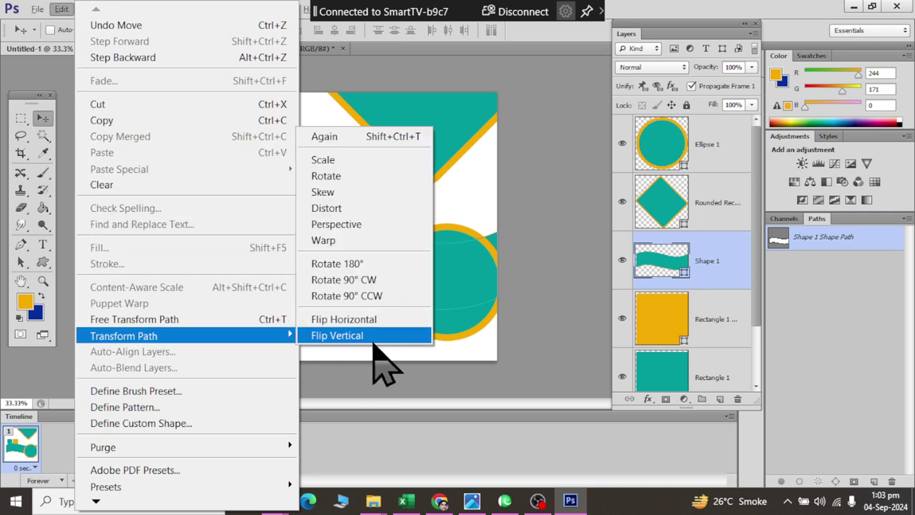
pyautogui.click(374, 336)
pyautogui.moveTo(348, 287); pyautogui.dragTo(333, 323)
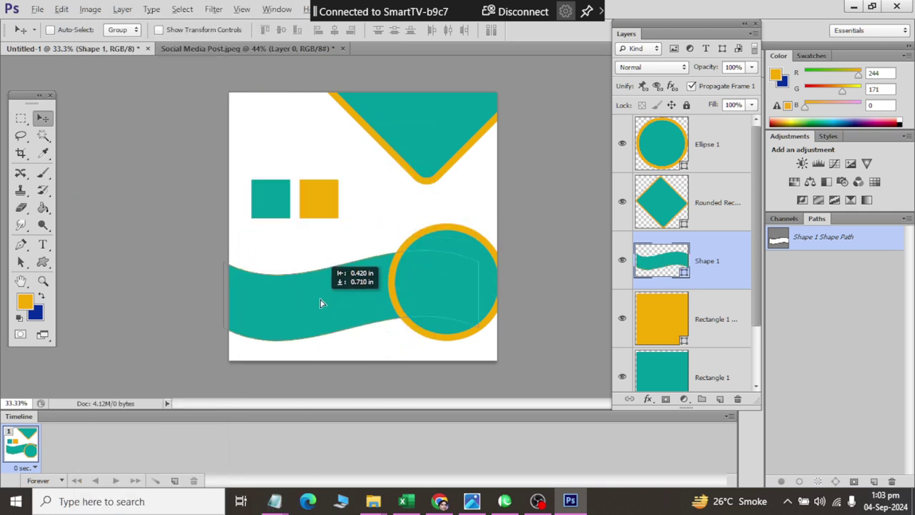
pyautogui.hotkey('ctrl', 't')
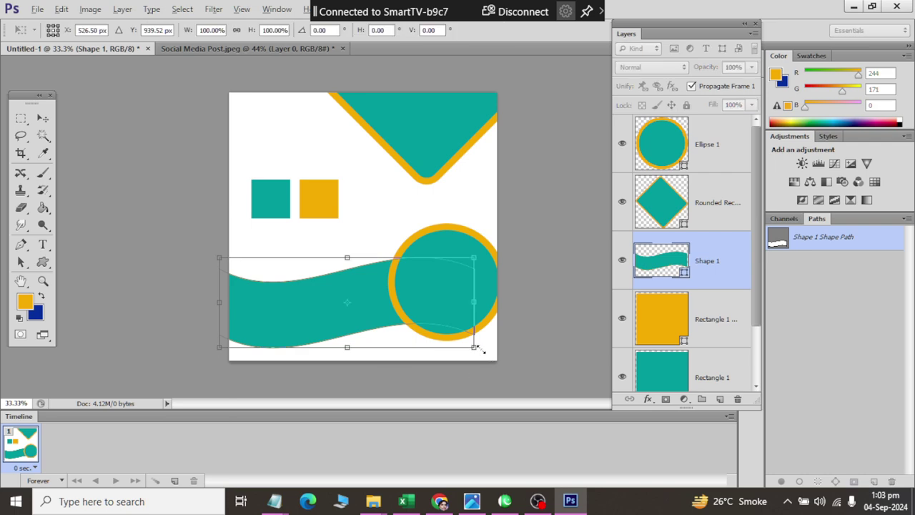
pyautogui.moveTo(474, 348); pyautogui.dragTo(508, 360)
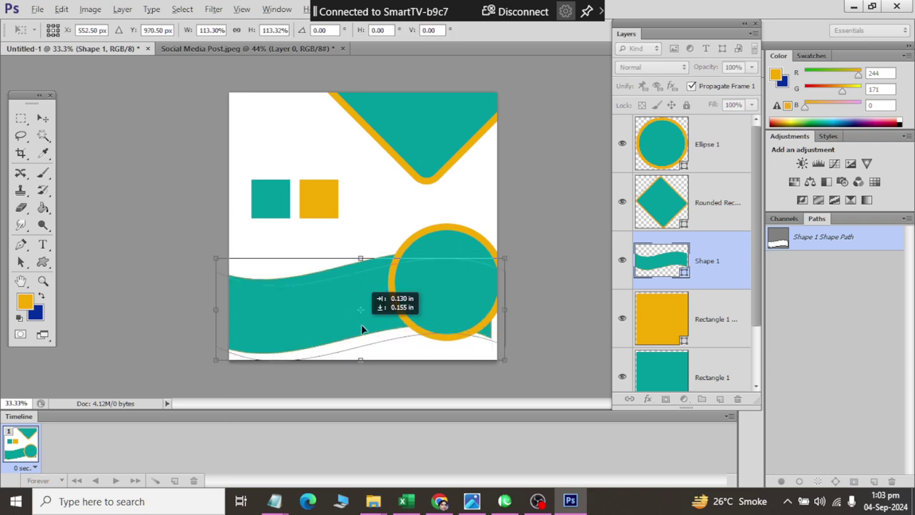
pyautogui.moveTo(368, 323); pyautogui.dragTo(380, 380)
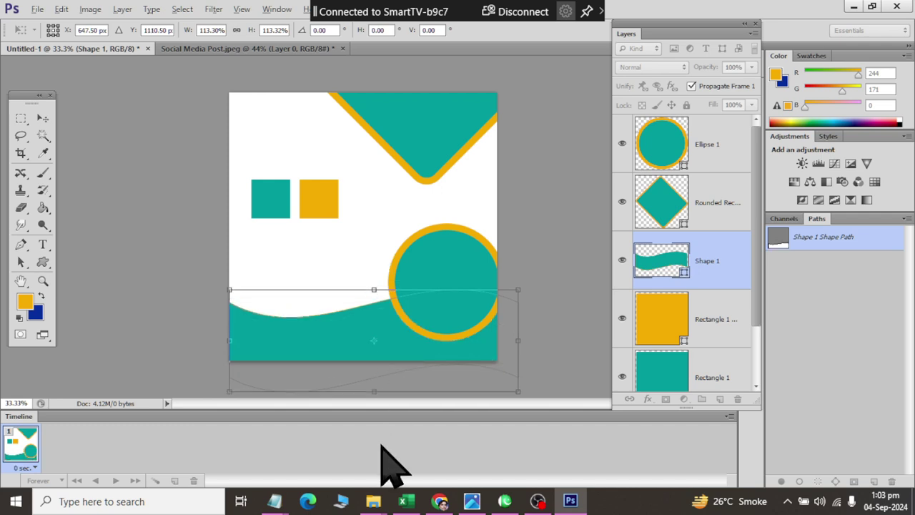
pyautogui.click(43, 118)
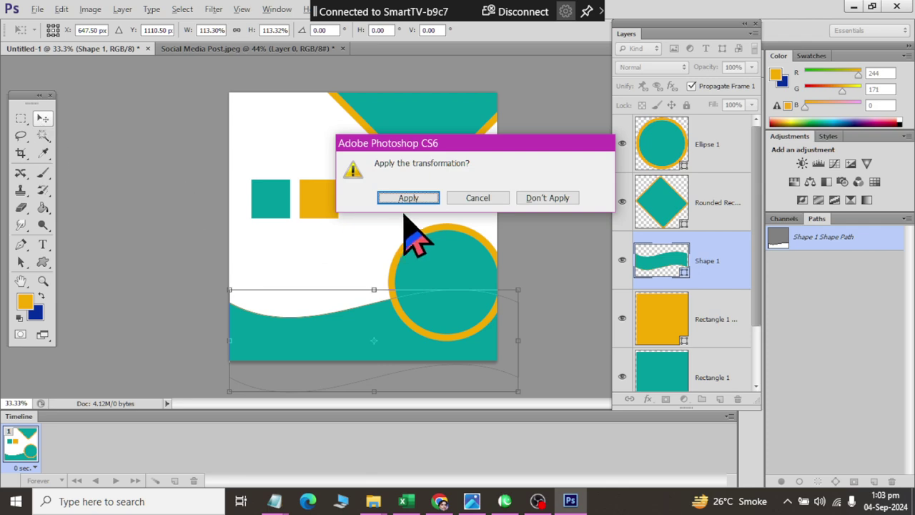
pyautogui.click(408, 197)
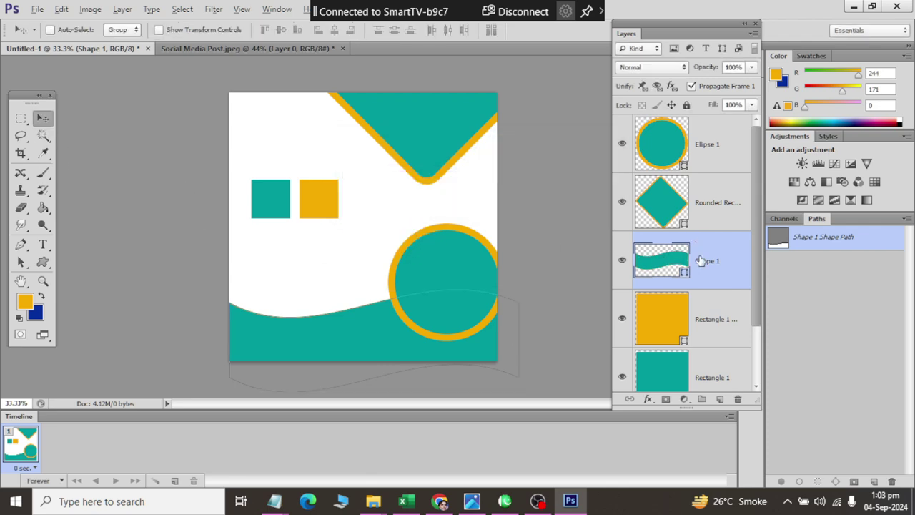
pyautogui.hotkey('ctrl', 'j')
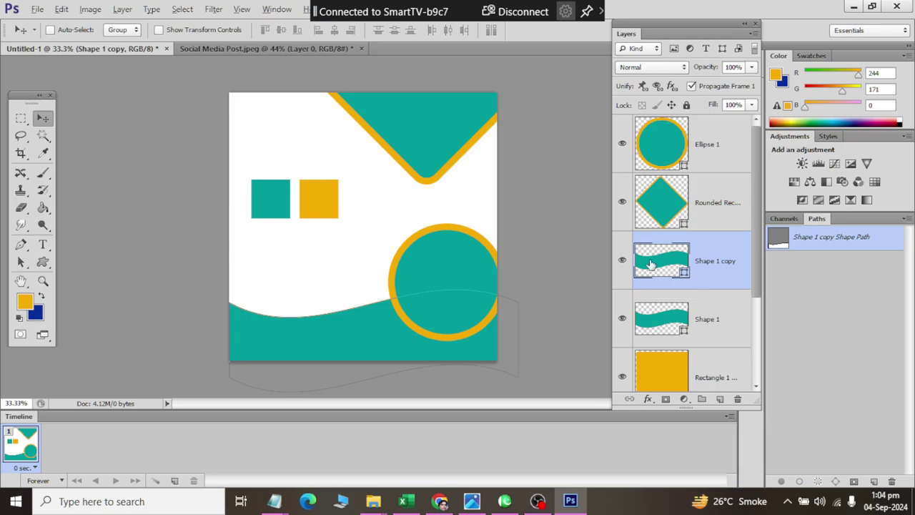
# Fill the original wave layer with the yellow sampled from the yellow square
pyautogui.doubleClick(650, 264)
pyautogui.click(593, 231)
pyautogui.doubleClick(651, 326)
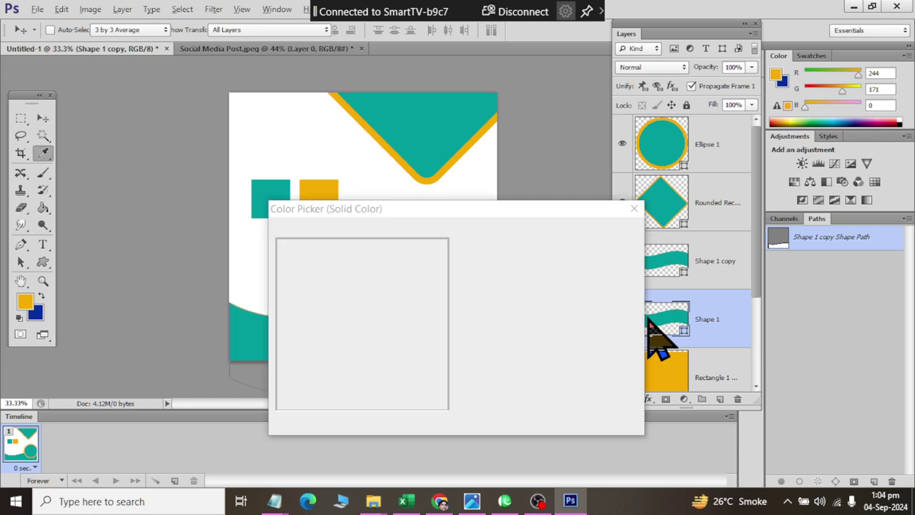
pyautogui.click(307, 182)
pyautogui.click(601, 231)
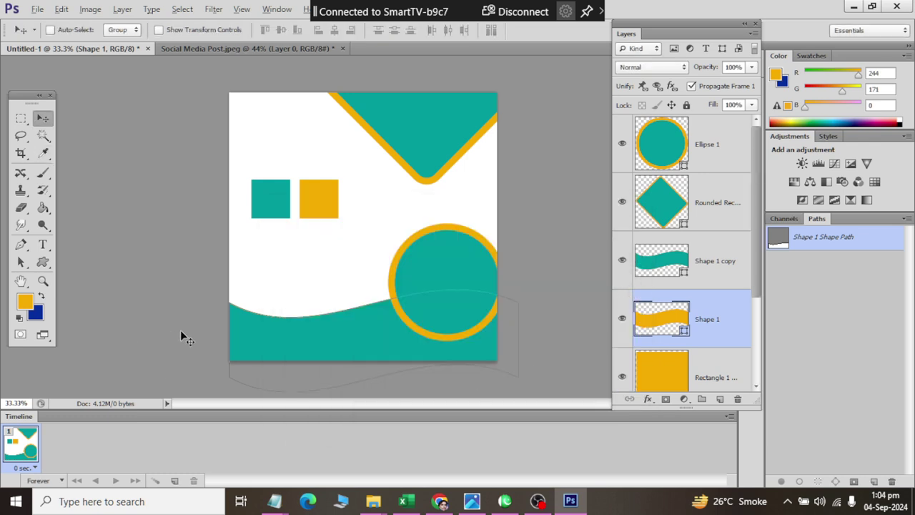
# Tilt the yellow wave about one degree around its bottom-right corner
pyautogui.hotkey('ctrl', 't')
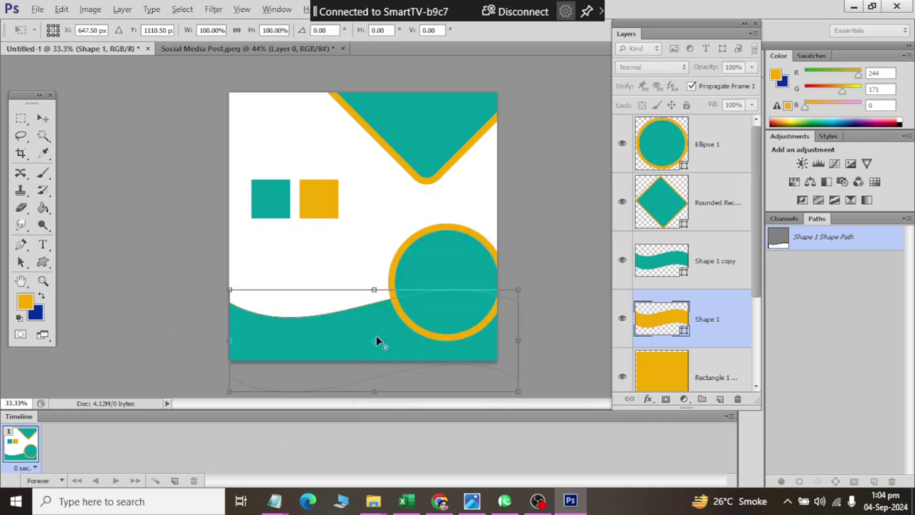
pyautogui.moveTo(374, 342); pyautogui.dragTo(518, 391)
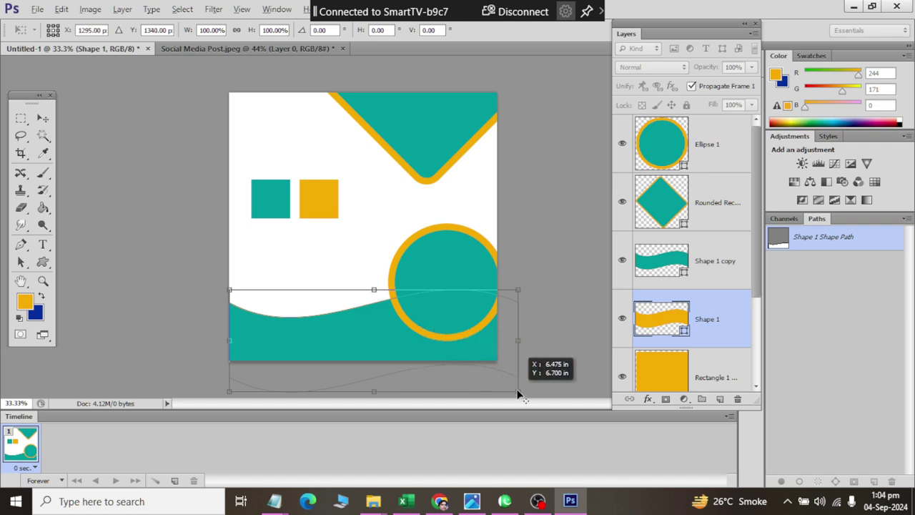
pyautogui.moveTo(205, 287); pyautogui.dragTo(207, 280)
pyautogui.click(44, 118)
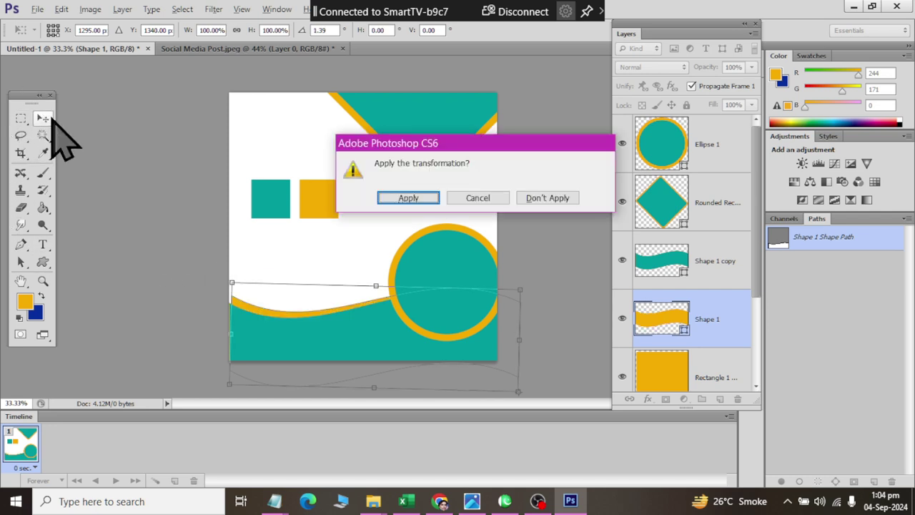
pyautogui.click(406, 199)
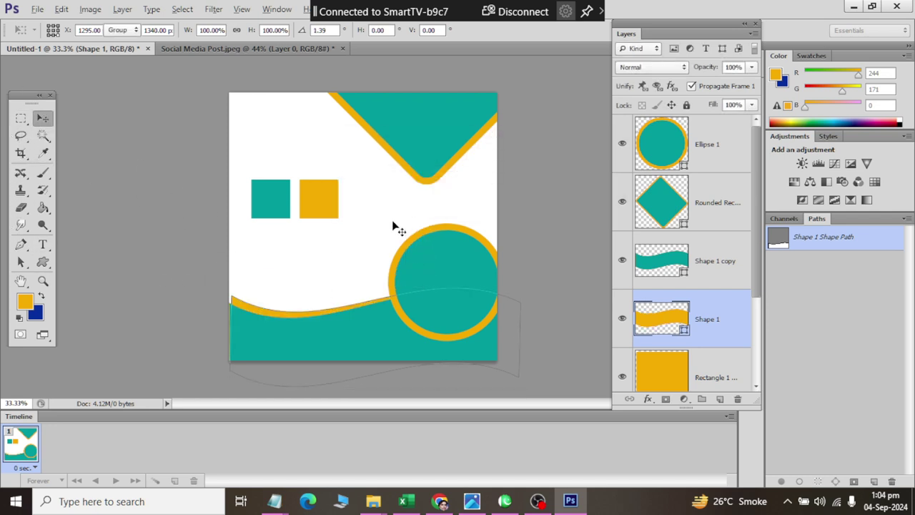
pyautogui.click(258, 145)
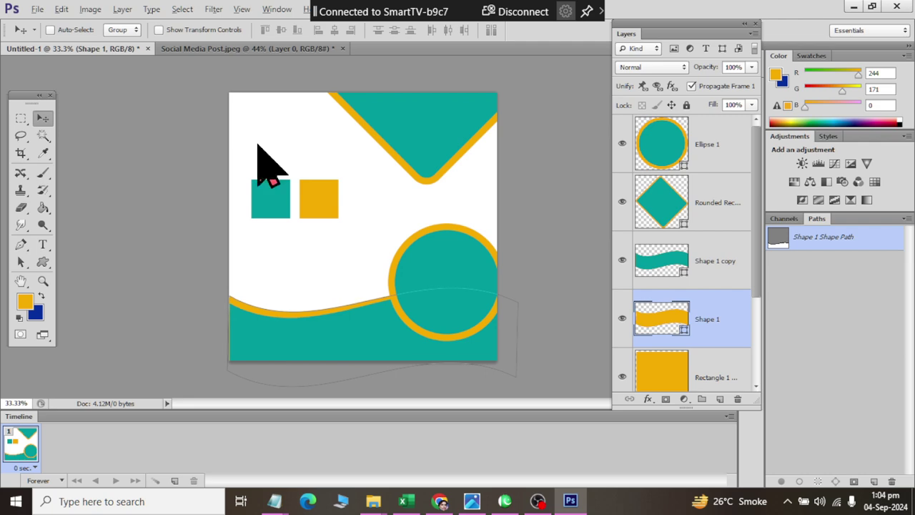
# Reselect the yellow wave layer and rotate it about seven degrees around a lower-right pivot
pyautogui.click(701, 247)
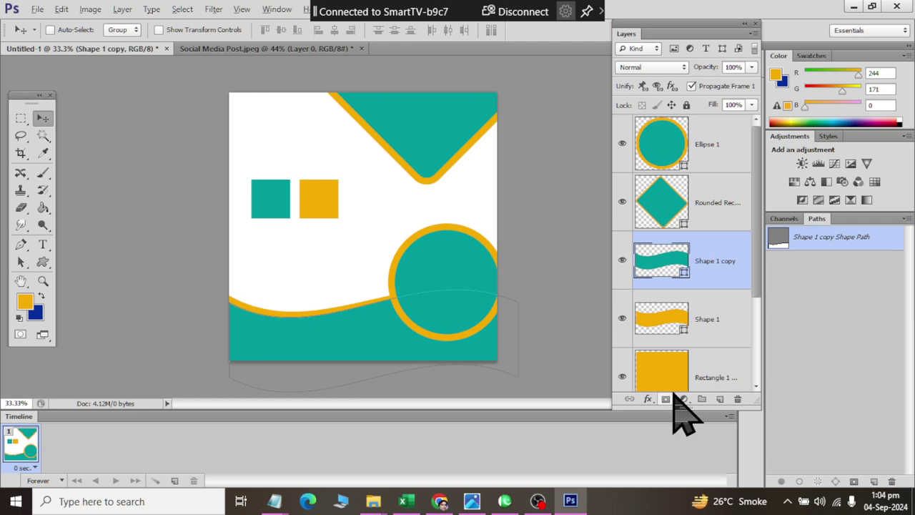
pyautogui.click(719, 313)
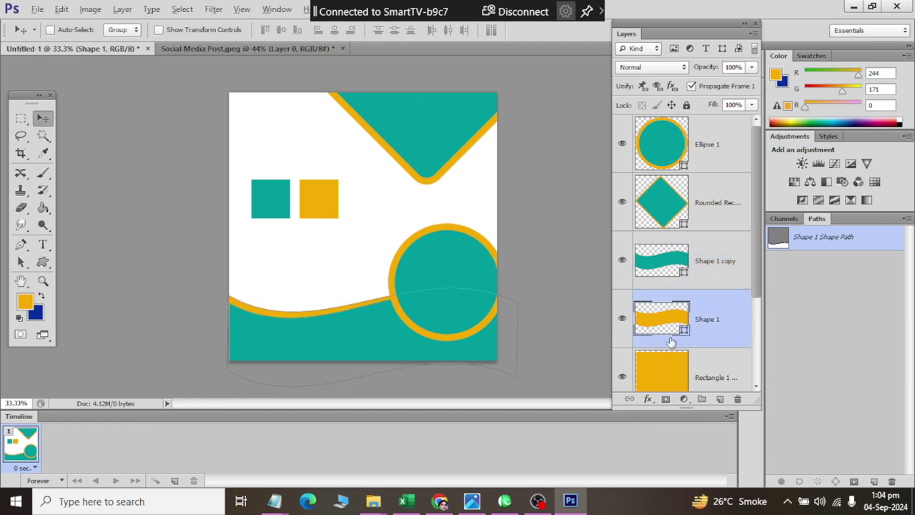
pyautogui.hotkey('ctrl', 't')
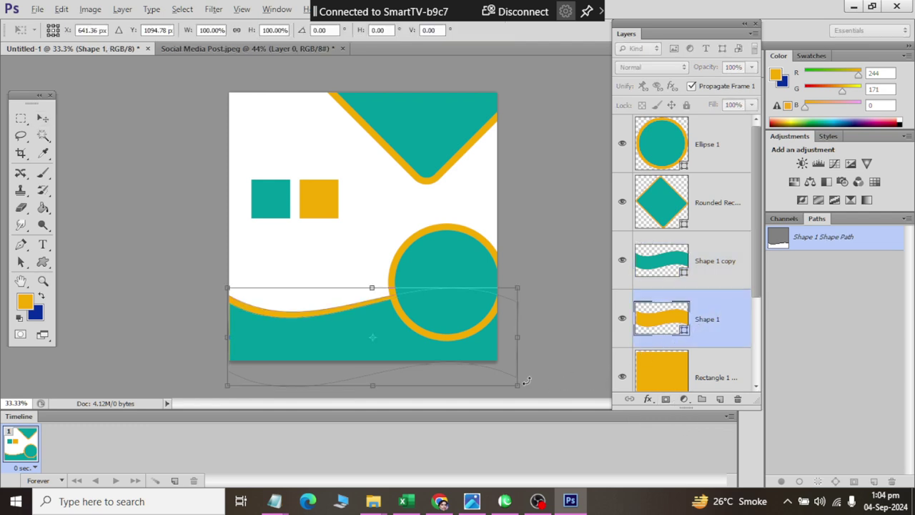
pyautogui.moveTo(372, 336); pyautogui.dragTo(479, 374)
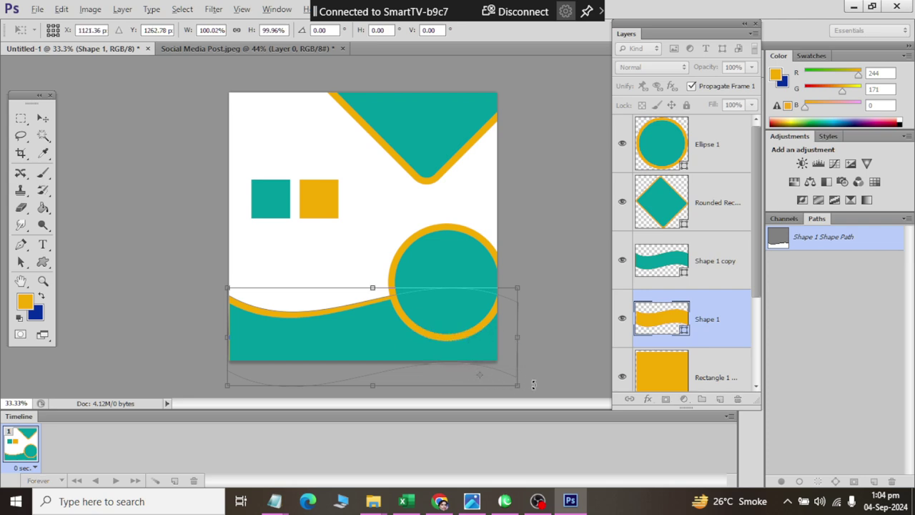
pyautogui.moveTo(533, 389); pyautogui.dragTo(526, 387)
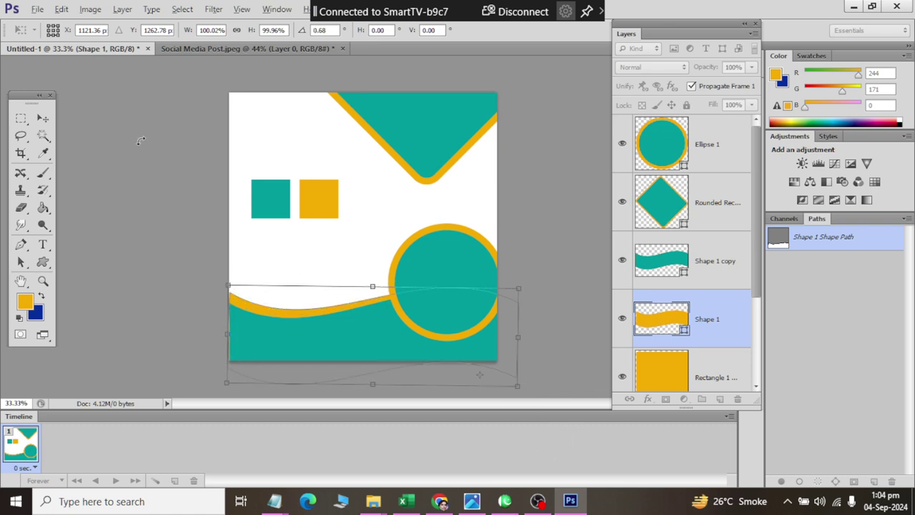
pyautogui.click(43, 118)
pyautogui.click(408, 197)
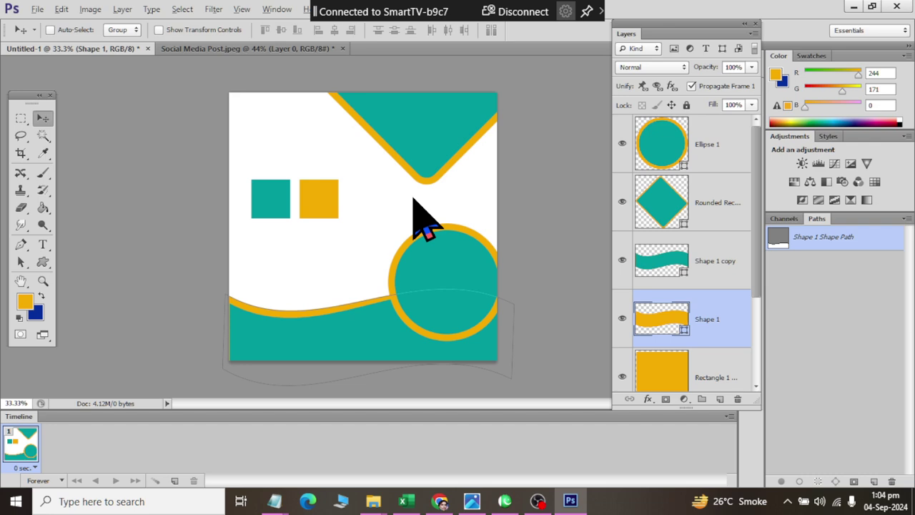
# Give the yellow wave one more slight rotation and apply it
pyautogui.hotkey('ctrl', 't')
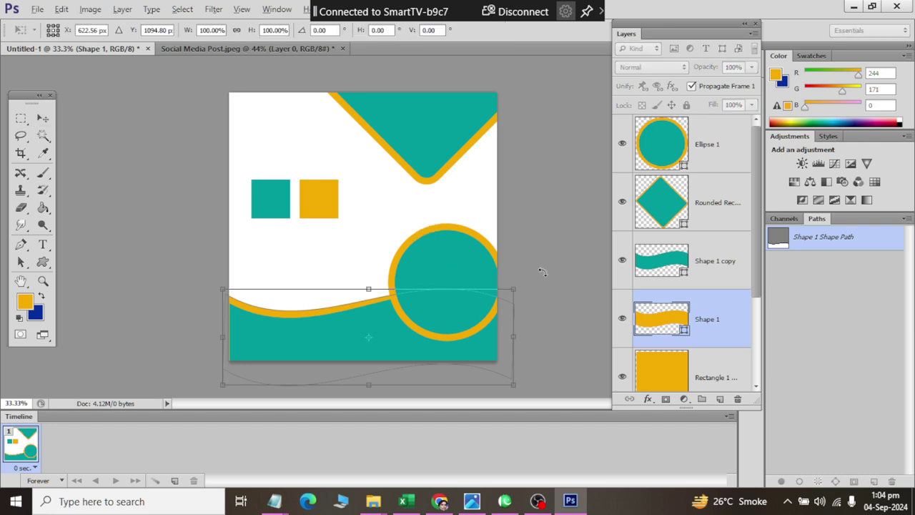
pyautogui.moveTo(543, 272); pyautogui.dragTo(541, 279)
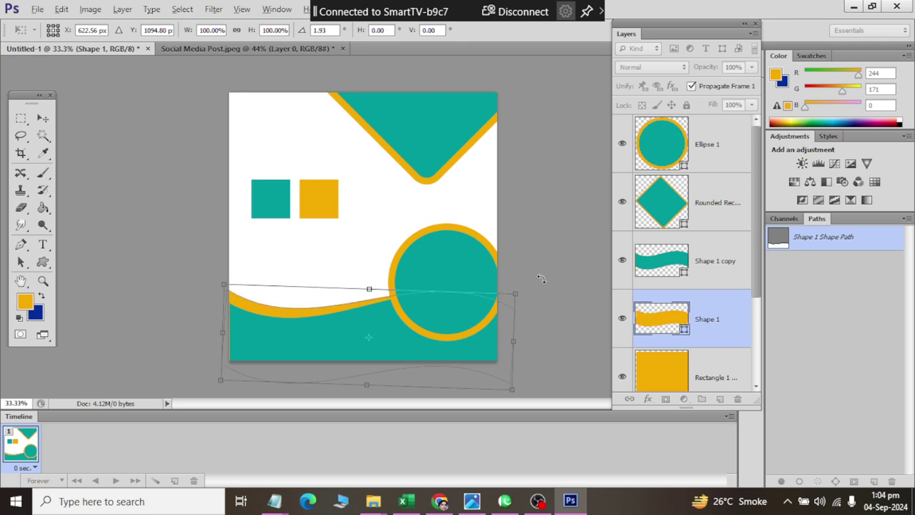
pyautogui.click(43, 119)
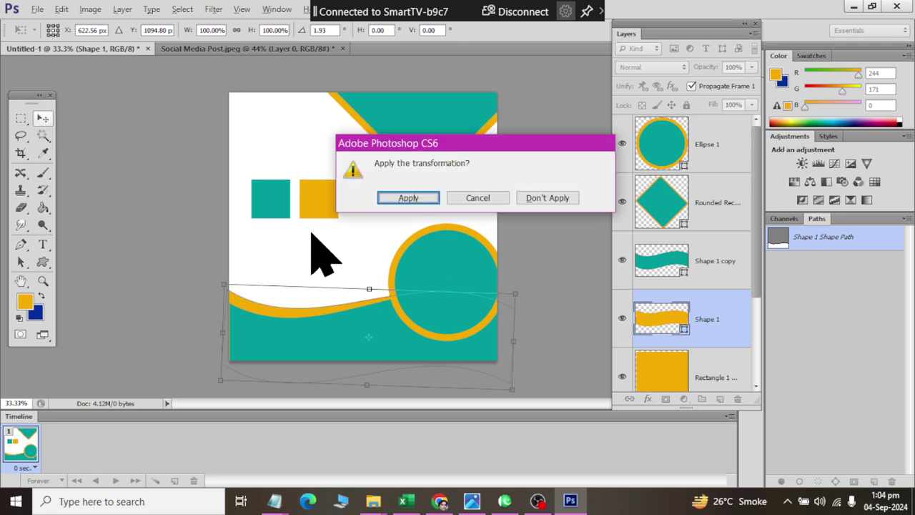
pyautogui.click(404, 198)
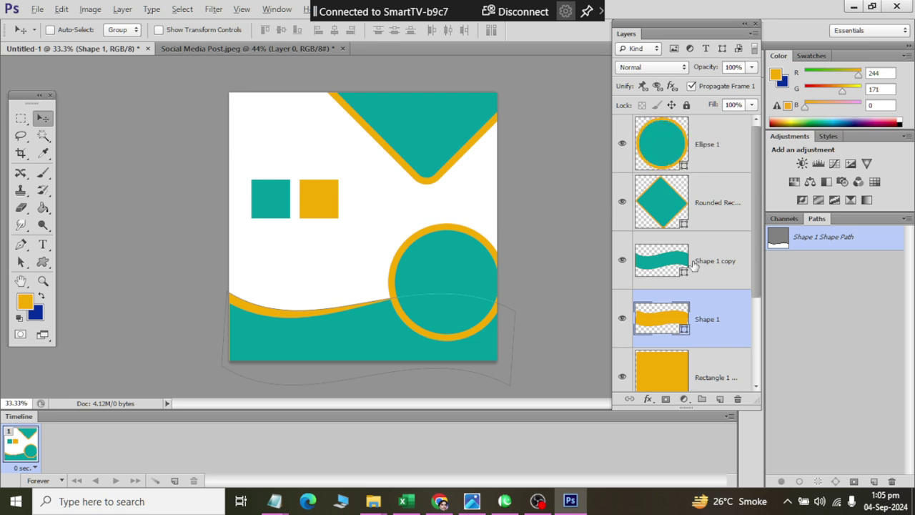
# Select both the yellow and teal square layers together
pyautogui.scroll(-4, 638, 318)
pyautogui.scroll(-1, 661, 275)
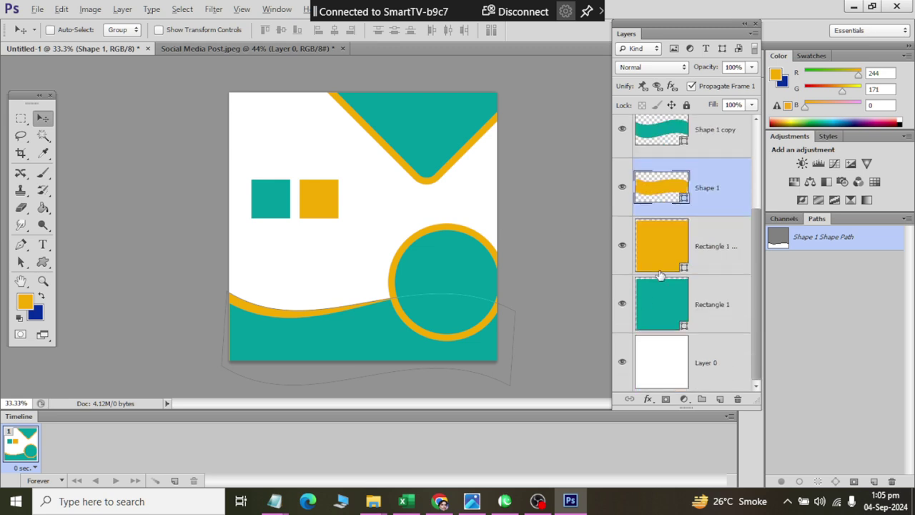
pyautogui.keyDown('ctrl'); pyautogui.click(672, 248); pyautogui.keyUp('ctrl')
pyautogui.keyDown('ctrl'); pyautogui.click(673, 301); pyautogui.keyUp('ctrl')
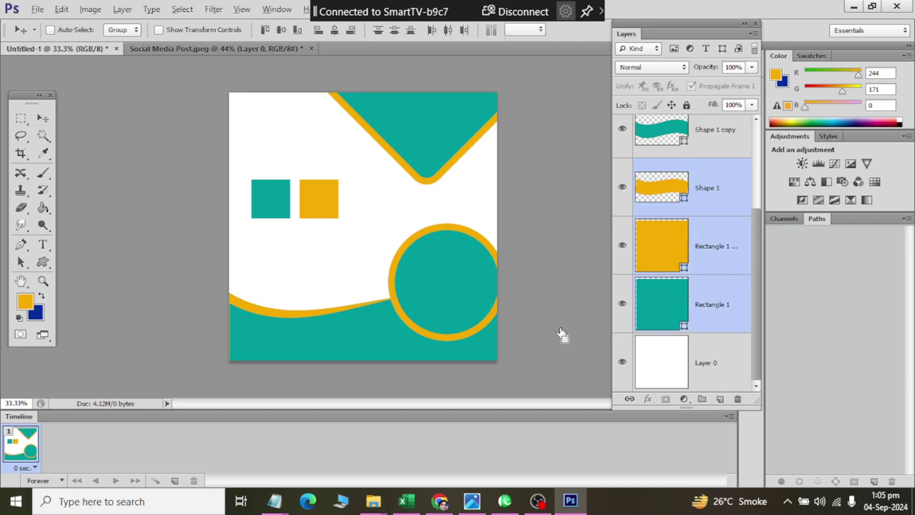
pyautogui.hotkey('ctrl', 't')
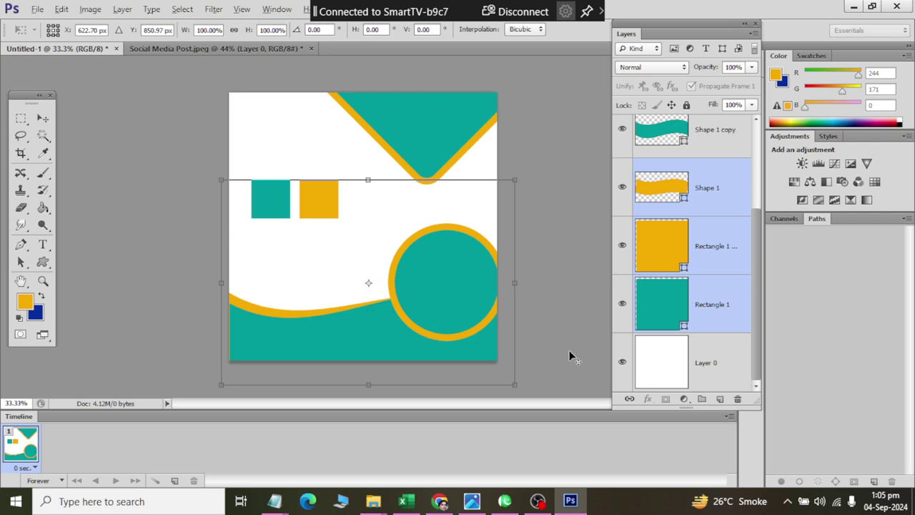
pyautogui.press('Return')
# Shrink both squares to about 56% and move them into the top-left corner
pyautogui.click(721, 270)
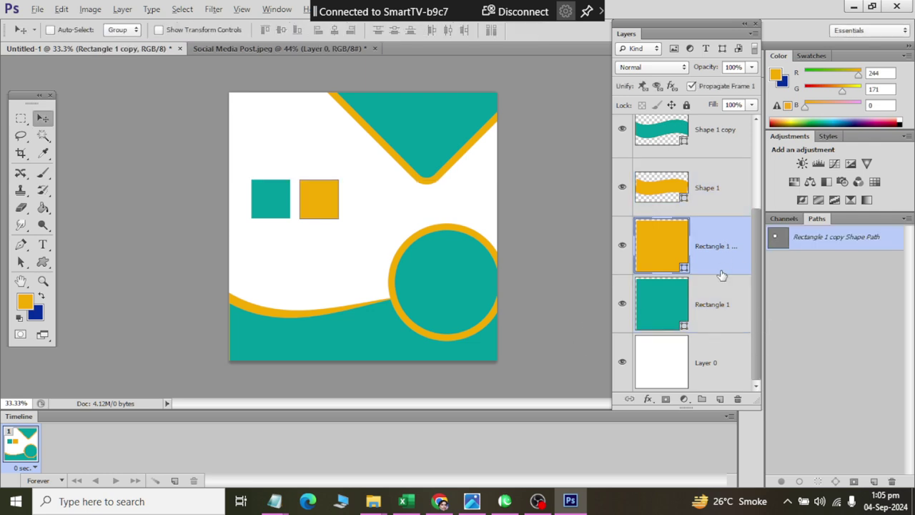
pyautogui.keyDown('ctrl'); pyautogui.click(706, 313); pyautogui.keyUp('ctrl')
pyautogui.hotkey('ctrl', 't')
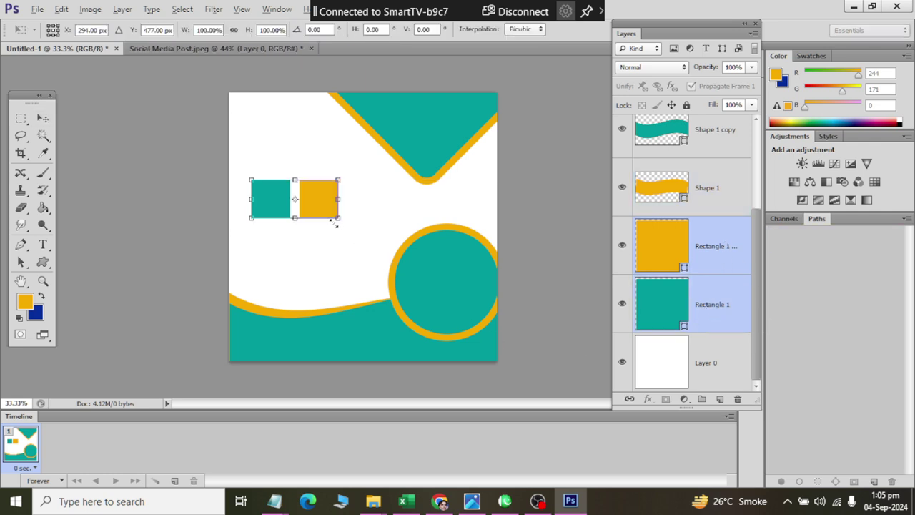
pyautogui.moveTo(335, 222)
pyautogui.mouseDown()
pyautogui.moveTo(318, 215)
pyautogui.moveTo(294, 131)
pyautogui.mouseUp()
pyautogui.click(43, 118)
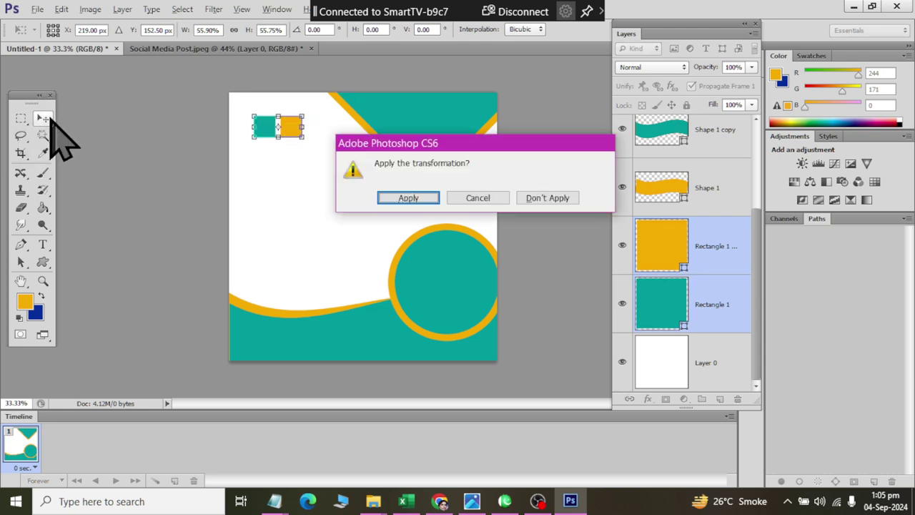
pyautogui.click(402, 194)
pyautogui.scroll(2, 653, 200)
pyautogui.click(715, 140)
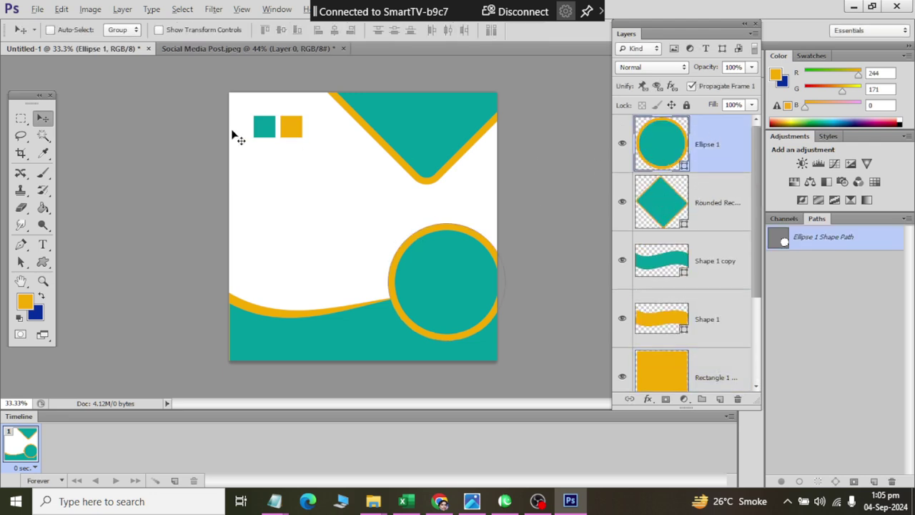
# Draw a trial rounded-rectangle bar to the left of the circle
pyautogui.click(43, 208)
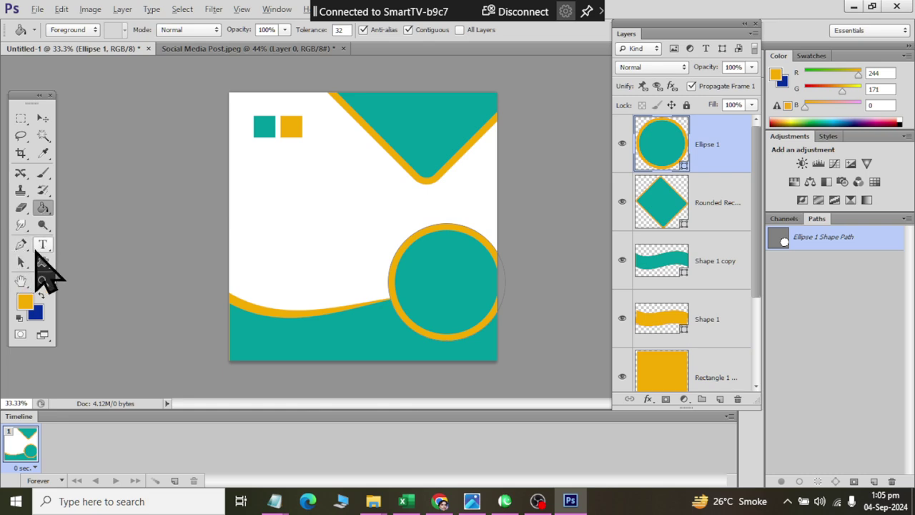
pyautogui.click(43, 262)
pyautogui.click(93, 275)
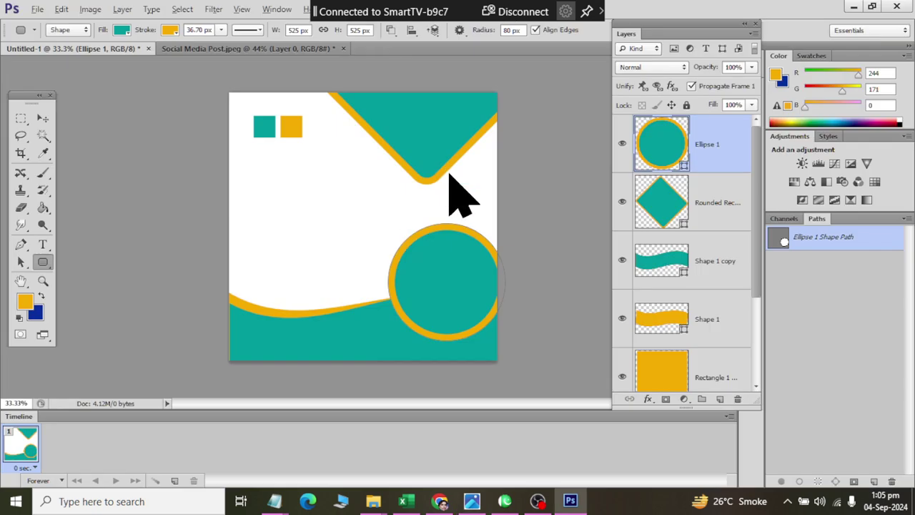
pyautogui.moveTo(301, 218); pyautogui.dragTo(371, 231)
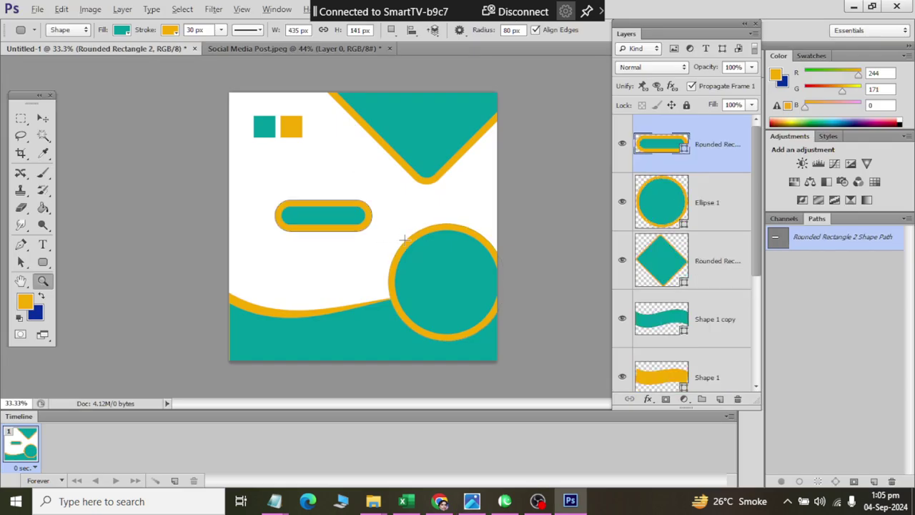
pyautogui.press('z')
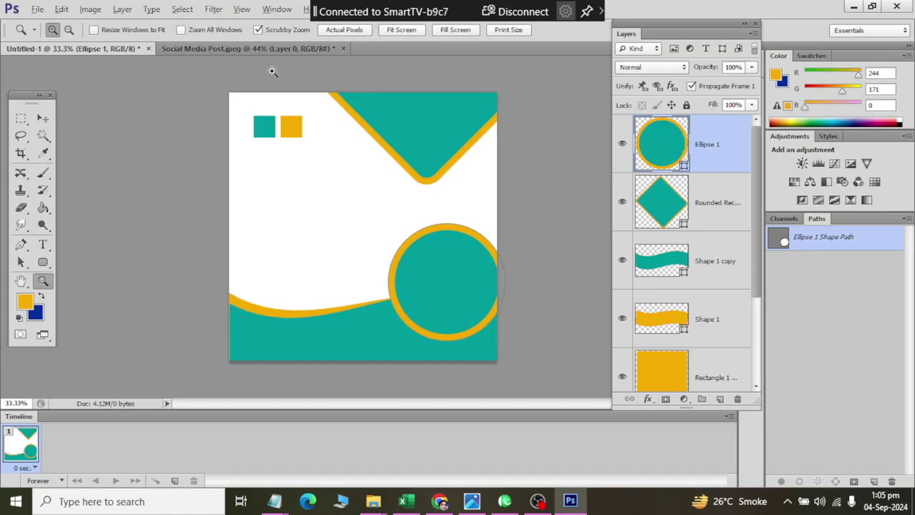
# Set the stroke to none, removing the circle's ring, then draw a wide teal rounded bar, shifted left
pyautogui.click(43, 264)
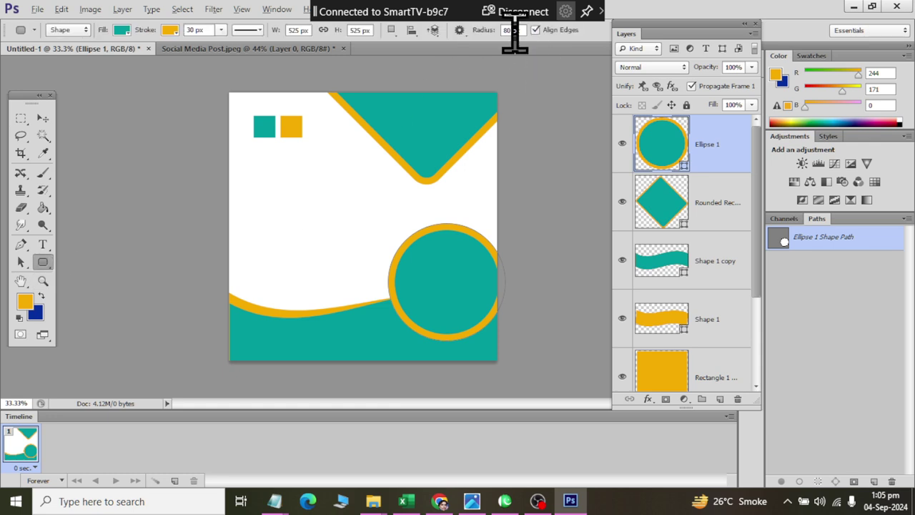
pyautogui.click(522, 30)
pyautogui.write('40')
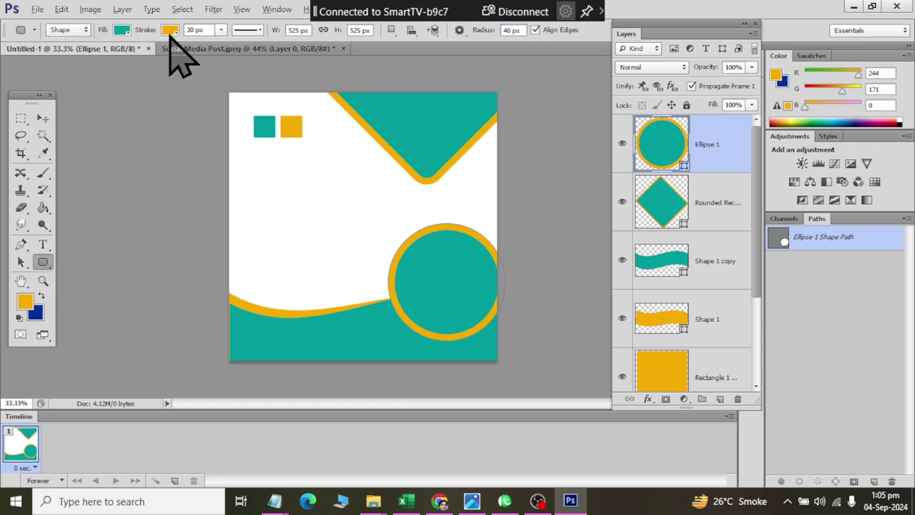
pyautogui.click(171, 31)
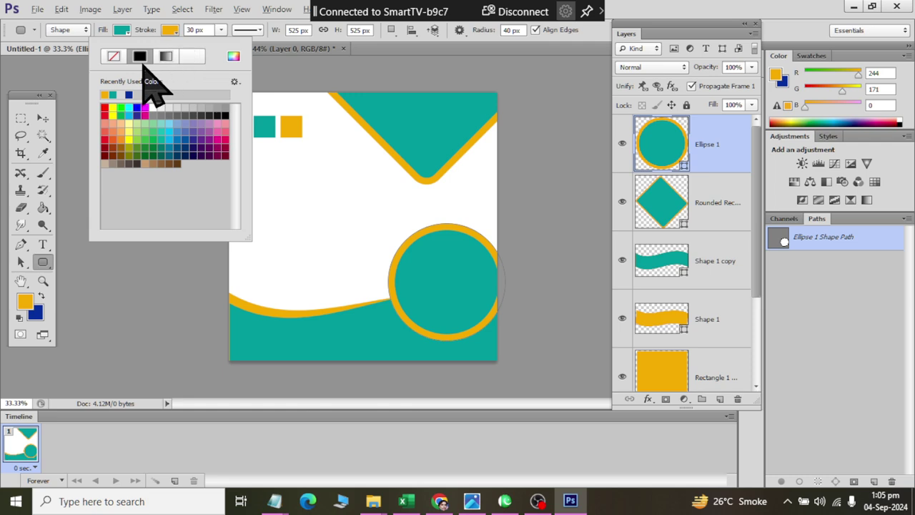
pyautogui.click(113, 56)
pyautogui.moveTo(268, 175); pyautogui.dragTo(391, 203)
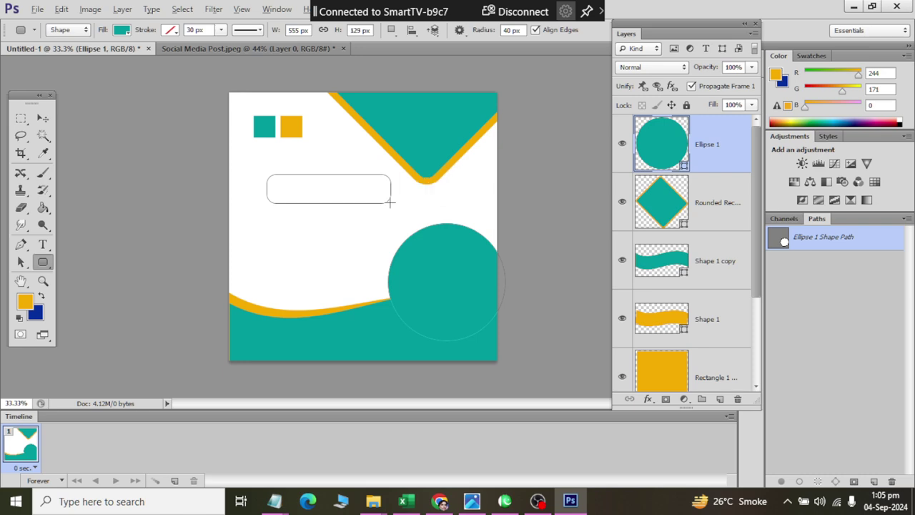
pyautogui.moveTo(391, 203); pyautogui.dragTo(391, 203)
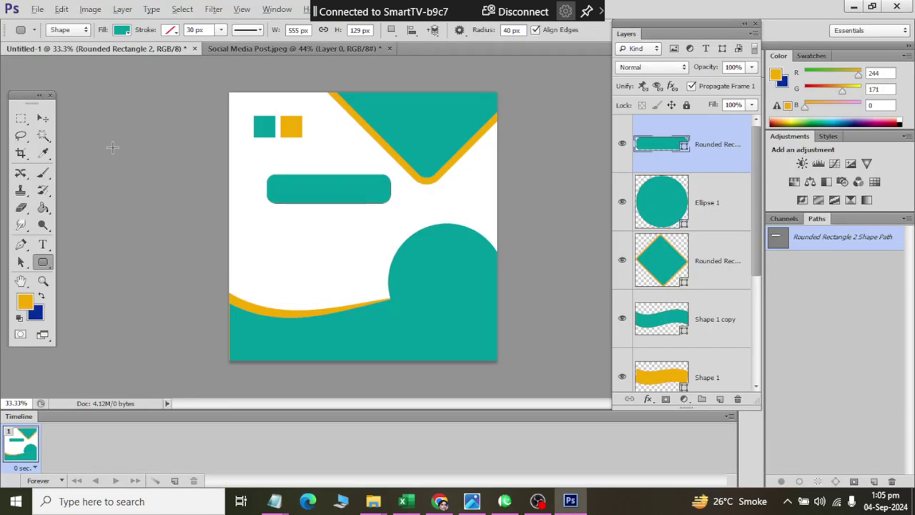
pyautogui.click(42, 118)
pyautogui.moveTo(327, 193); pyautogui.dragTo(303, 187)
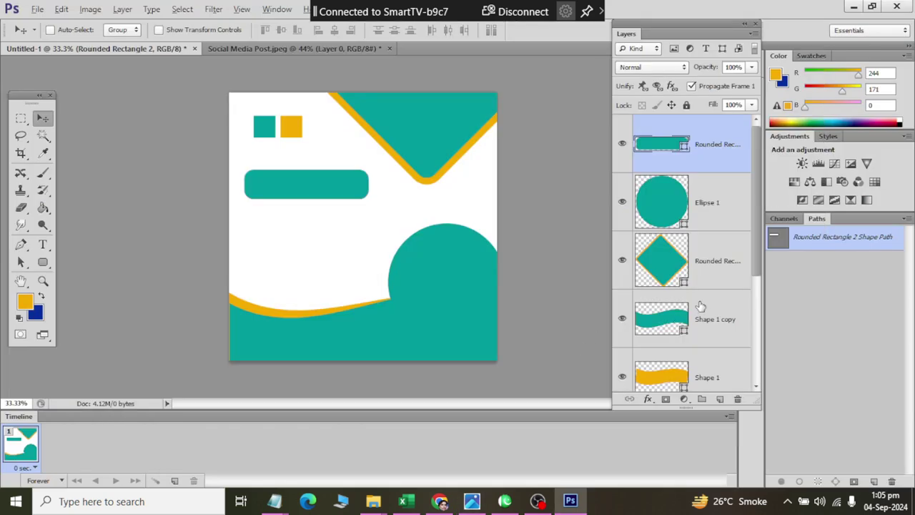
pyautogui.click(720, 399)
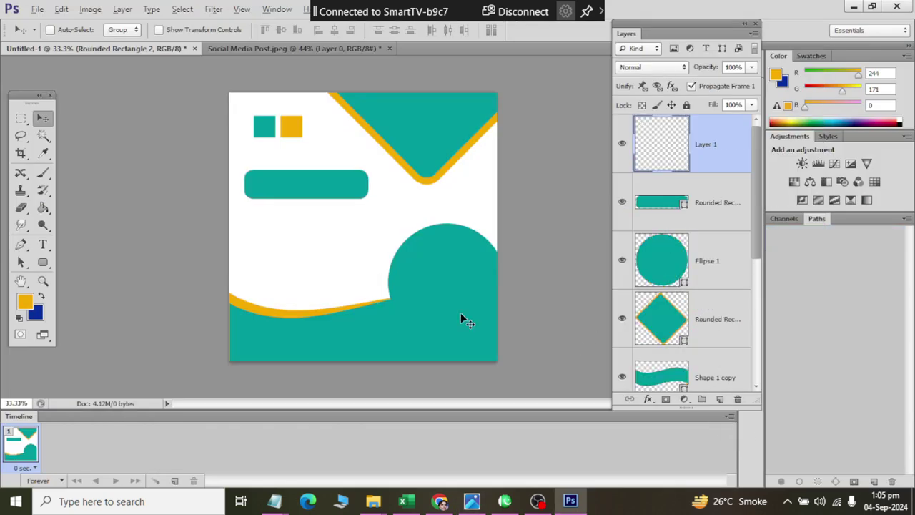
# Draw a yellow rounded bar below the teal bar and move it to the left edge
pyautogui.click(43, 262)
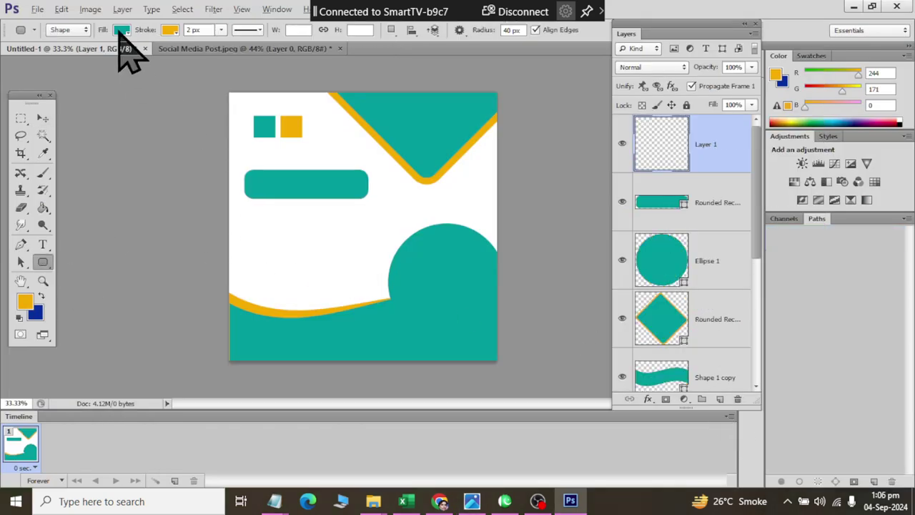
pyautogui.click(121, 30)
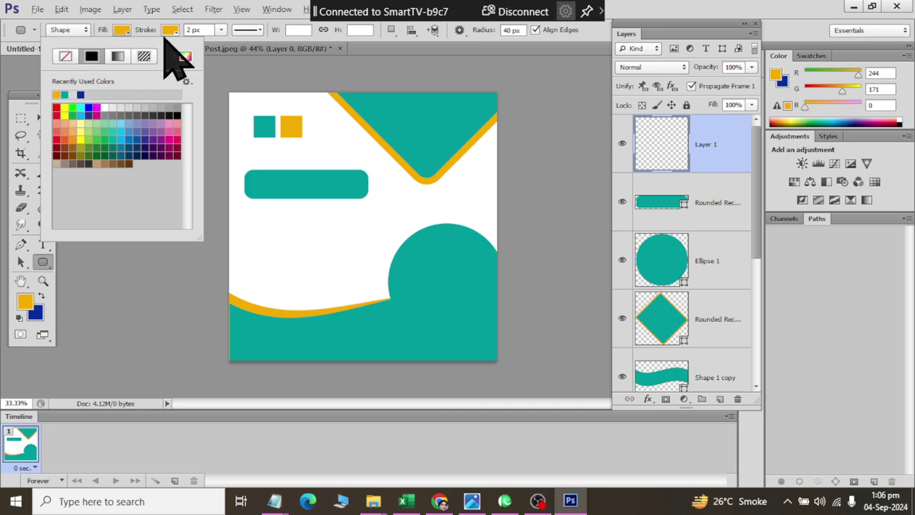
pyautogui.click(170, 30)
pyautogui.click(113, 56)
pyautogui.click(262, 248)
pyautogui.moveTo(259, 226); pyautogui.dragTo(389, 248)
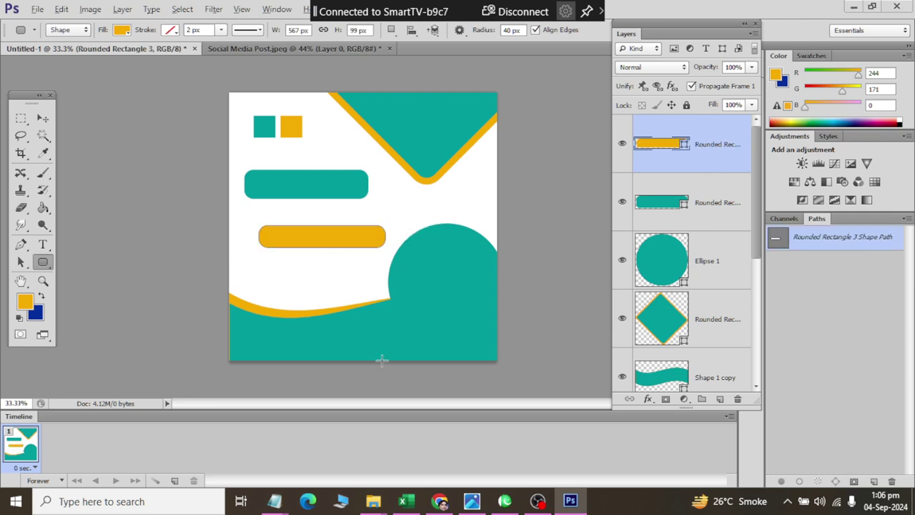
pyautogui.hotkey('alt', 'Tab')
pyautogui.hotkey('alt', 'Tab')
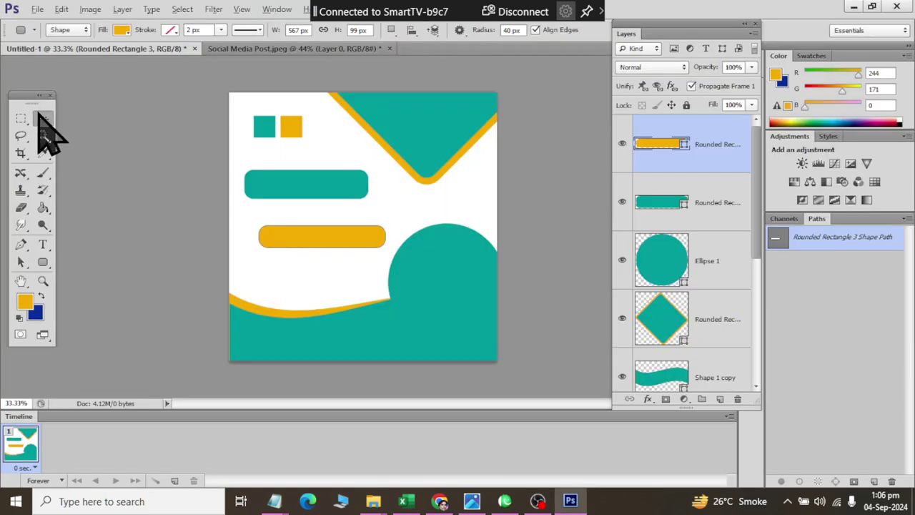
pyautogui.click(41, 118)
pyautogui.moveTo(322, 237); pyautogui.dragTo(283, 243)
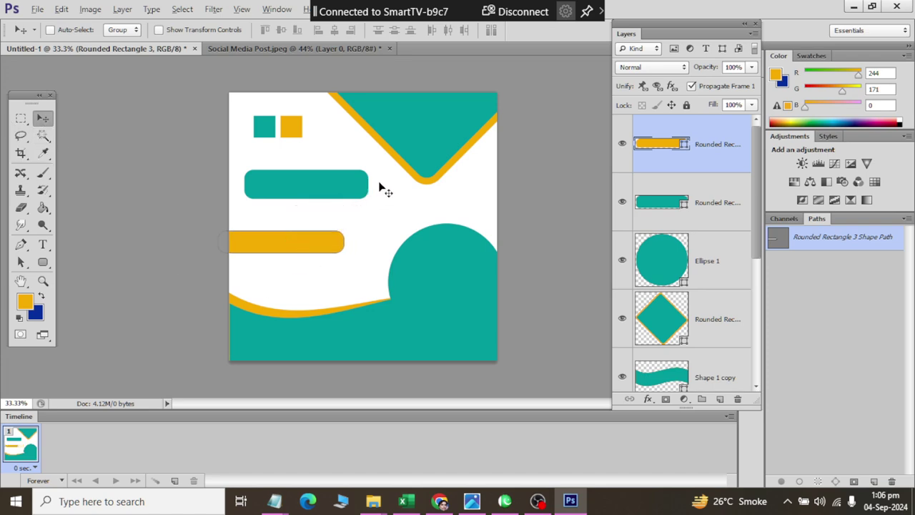
# Compare with the reference post, then restore the circle's thick yellow outline stroke
pyautogui.hotkey('alt', 'Tab')
pyautogui.hotkey('alt', 'Tab')
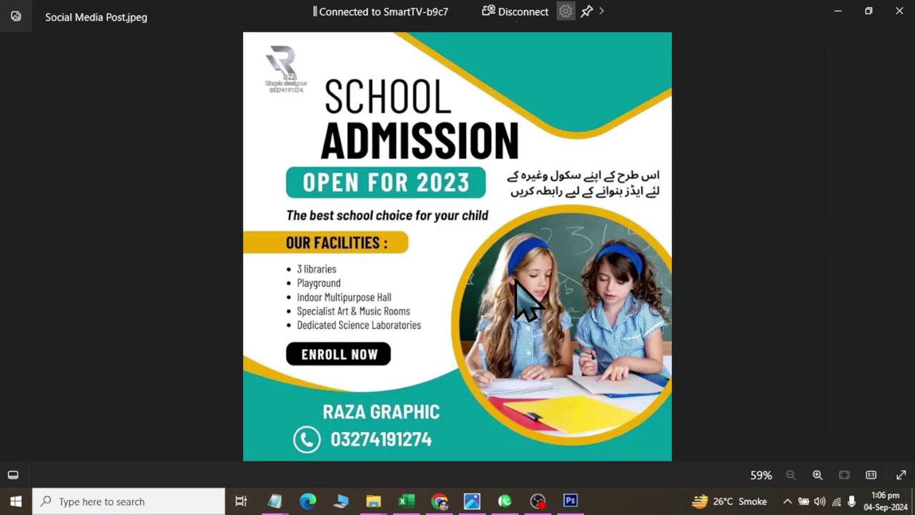
pyautogui.hotkey('alt', 'Tab')
pyautogui.click(651, 268)
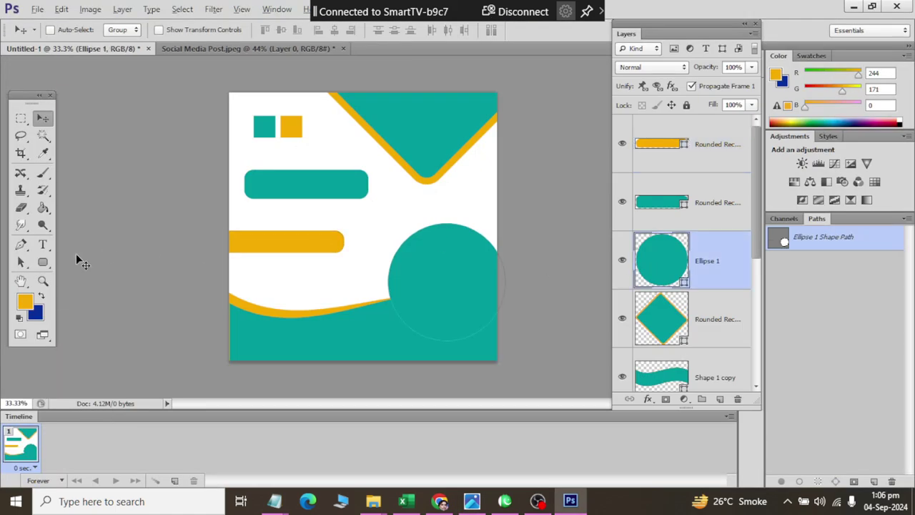
pyautogui.click(42, 262)
pyautogui.click(170, 30)
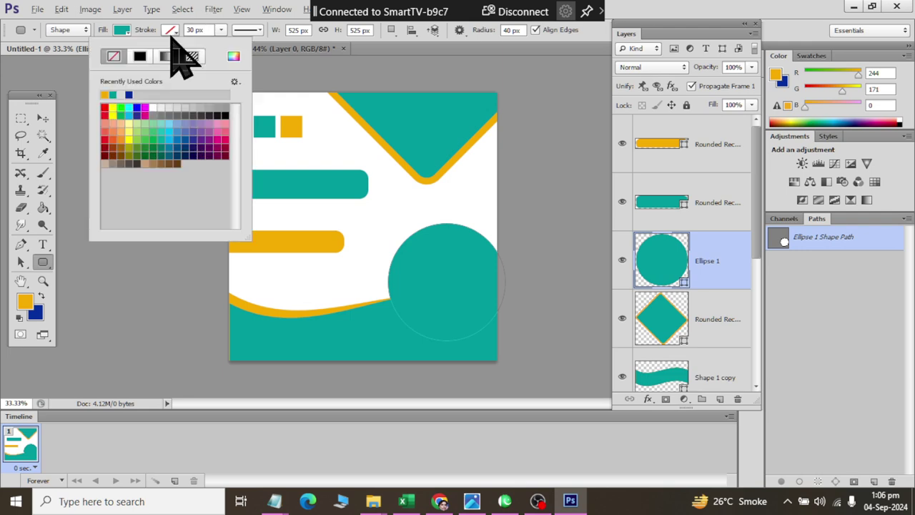
pyautogui.click(106, 94)
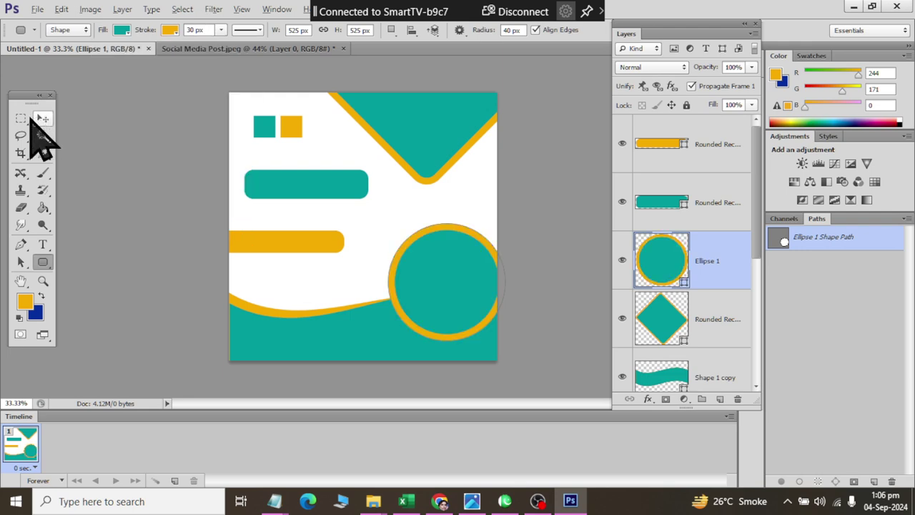
pyautogui.click(21, 118)
# Open the desk-and-computer photo from the Documents 'latest' folder
pyautogui.click(37, 8)
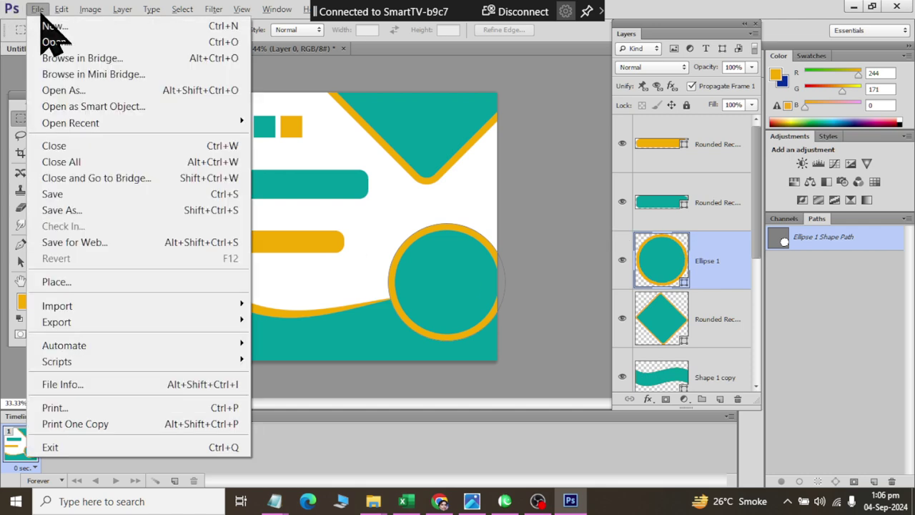
pyautogui.click(50, 42)
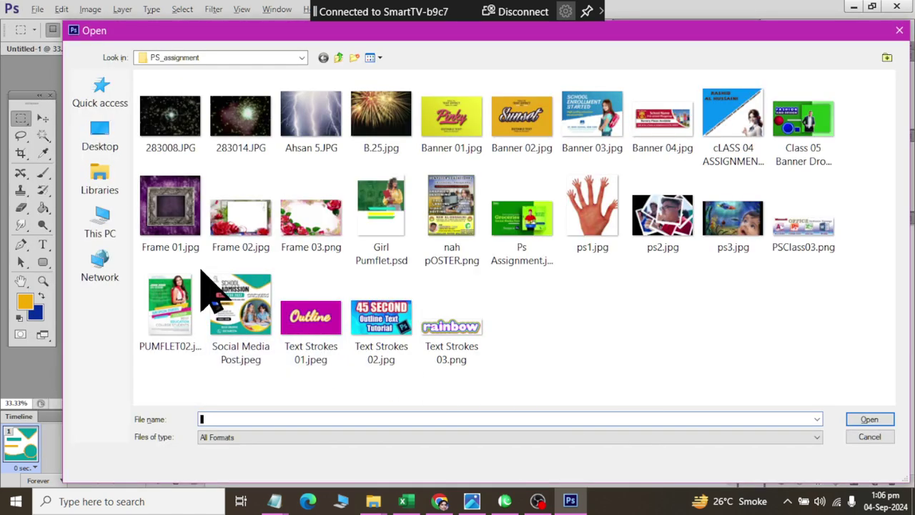
pyautogui.click(107, 183)
pyautogui.doubleClick(360, 100)
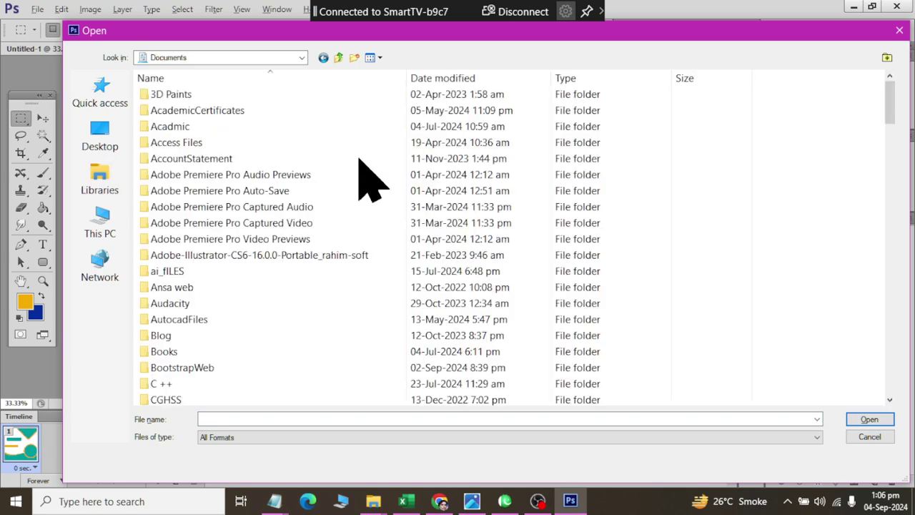
pyautogui.write('latest')
pyautogui.press('Return')
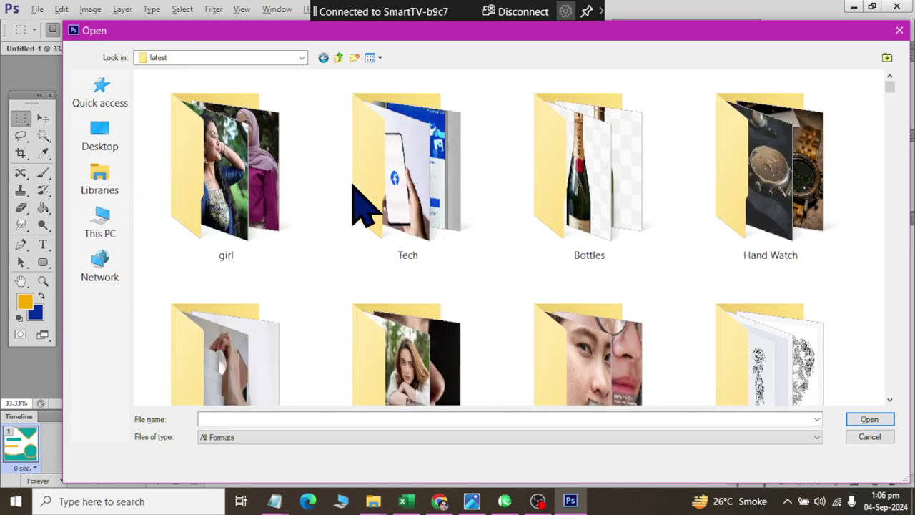
pyautogui.scroll(-2, 438, 350)
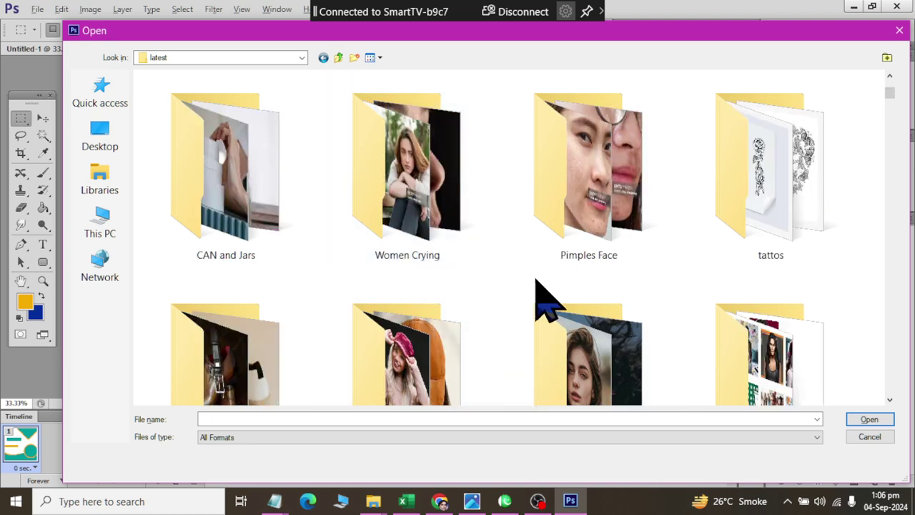
pyautogui.scroll(2, 438, 350)
pyautogui.scroll(-2, 461, 348)
pyautogui.scroll(-2, 466, 348)
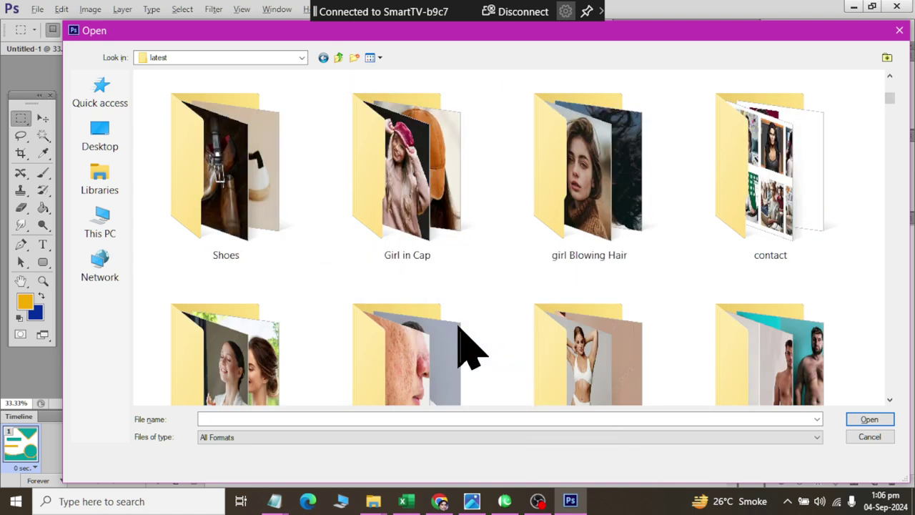
pyautogui.scroll(-2, 572, 286)
pyautogui.scroll(-2, 597, 252)
pyautogui.scroll(-2, 596, 252)
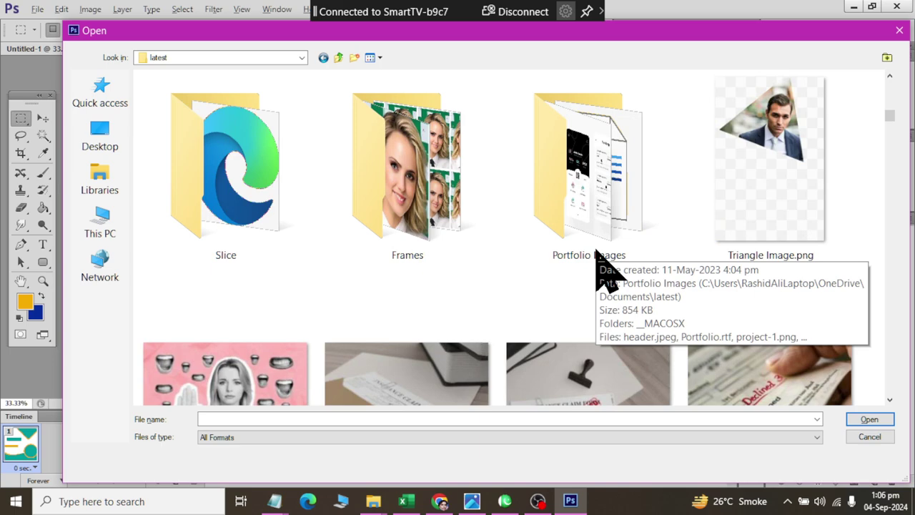
pyautogui.scroll(-2, 596, 252)
pyautogui.scroll(-2, 596, 251)
pyautogui.scroll(-2, 597, 254)
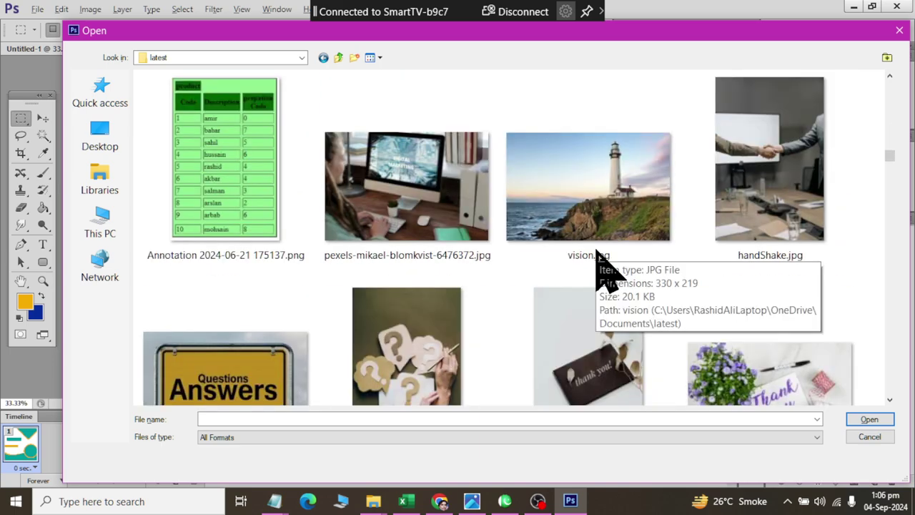
pyautogui.scroll(-2, 596, 255)
pyautogui.scroll(-2, 580, 251)
pyautogui.scroll(-2, 536, 250)
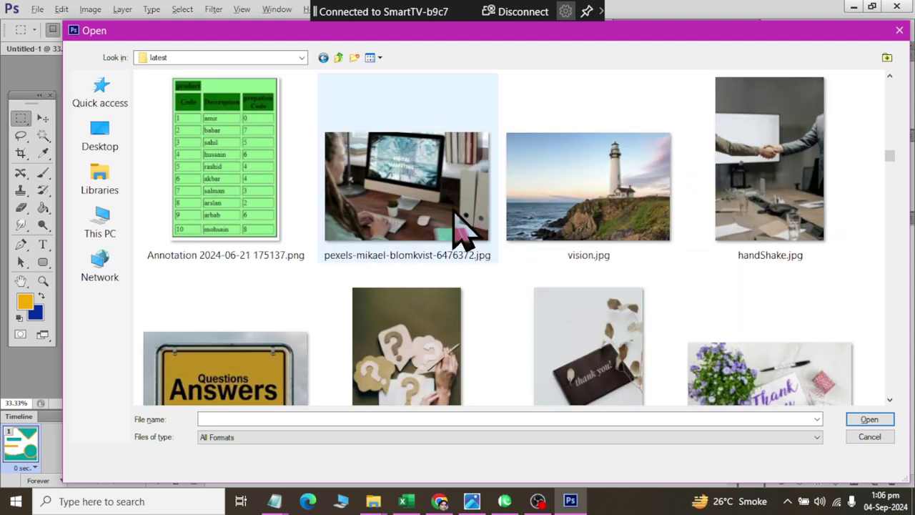
pyautogui.doubleClick(460, 224)
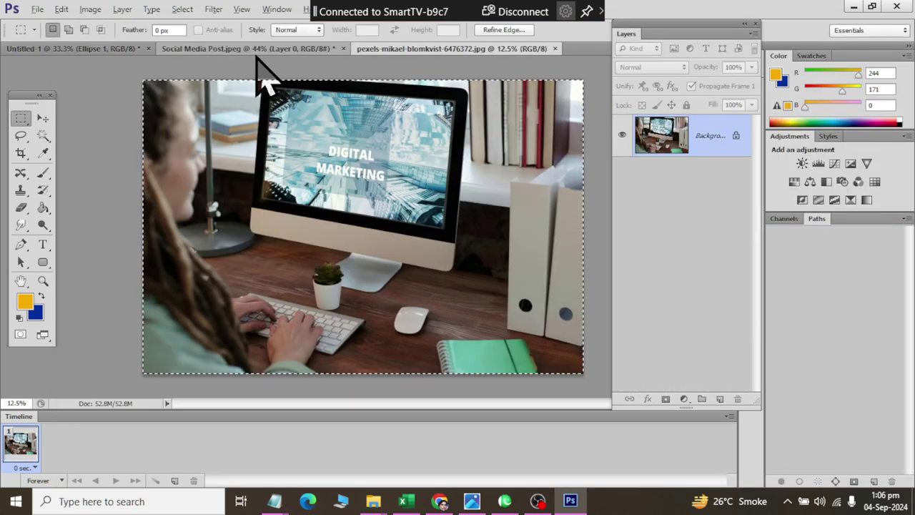
# Paste the photo into the post design as a new layer and enter Free Transform
pyautogui.click(95, 50)
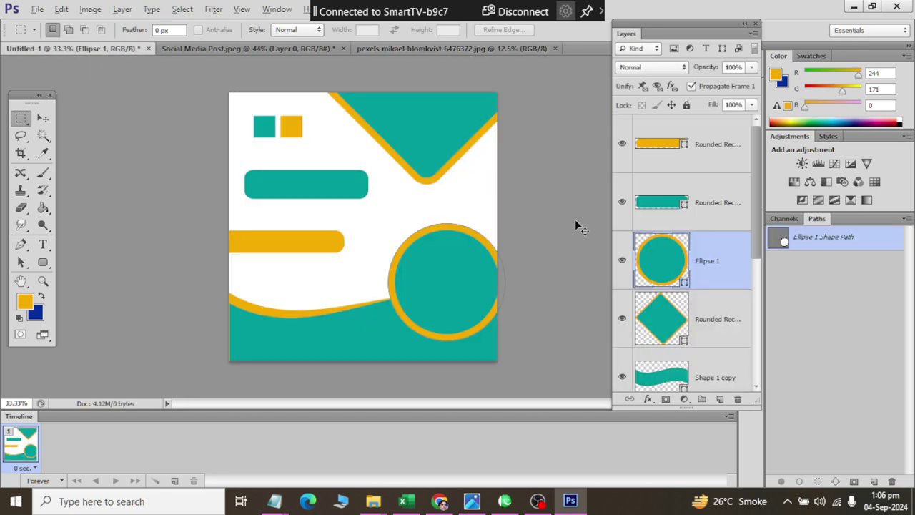
pyautogui.hotkey('ctrl', 'v')
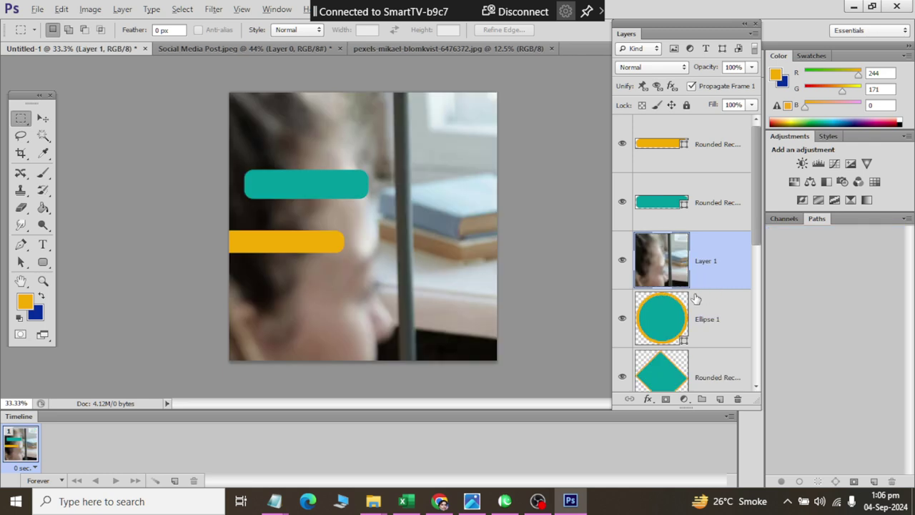
pyautogui.hotkey('ctrl', 't')
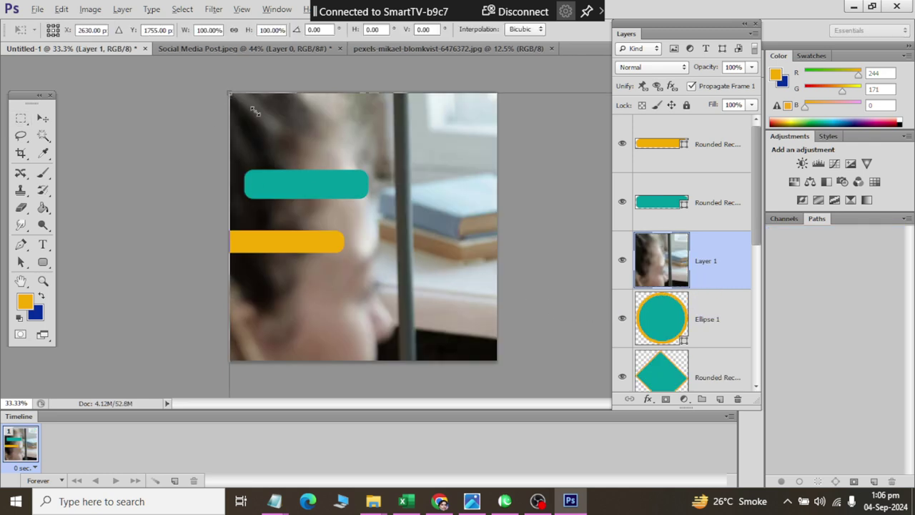
# Scale the photo to about 15%, roughly the circle's size at lower right, and move the circle layer above it
pyautogui.moveTo(254, 111); pyautogui.dragTo(300, 202)
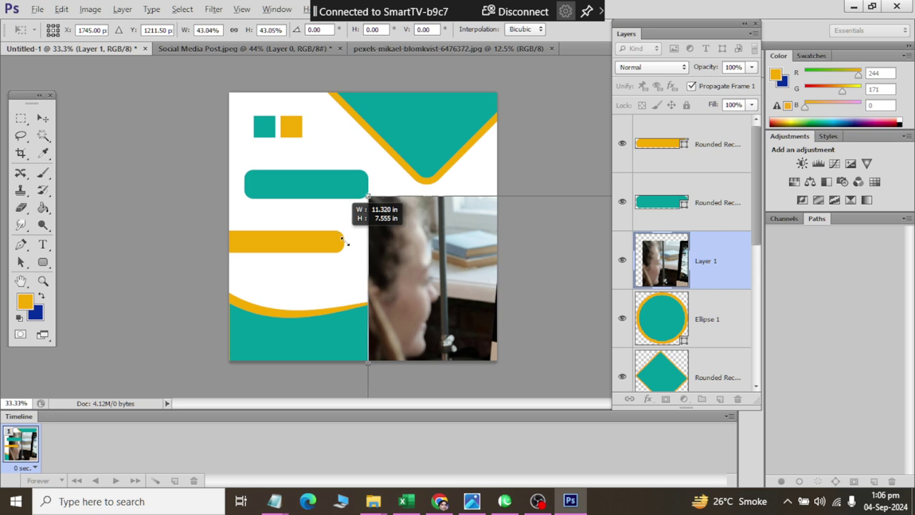
pyautogui.moveTo(265, 130); pyautogui.dragTo(415, 251)
pyautogui.moveTo(450, 319)
pyautogui.mouseDown()
pyautogui.moveTo(277, 192)
pyautogui.moveTo(286, 193)
pyautogui.mouseUp()
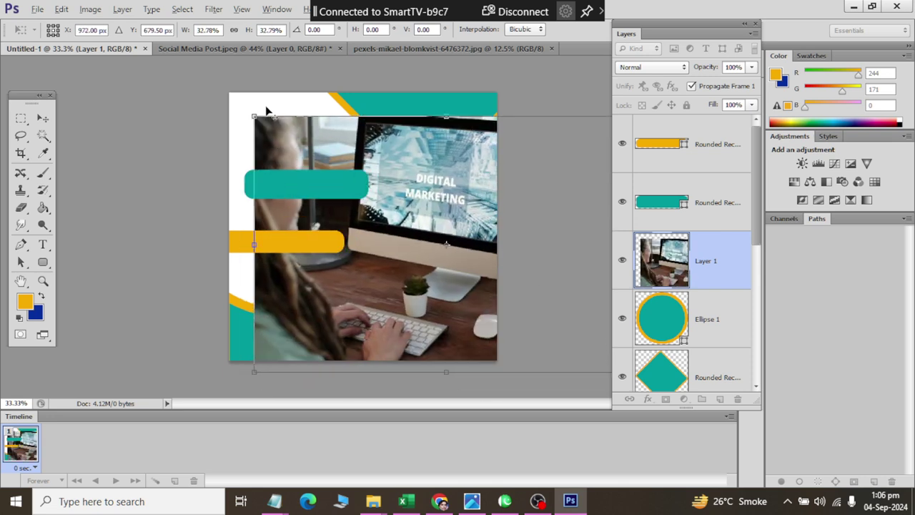
pyautogui.moveTo(251, 113)
pyautogui.mouseDown()
pyautogui.moveTo(439, 310)
pyautogui.moveTo(439, 299)
pyautogui.mouseUp()
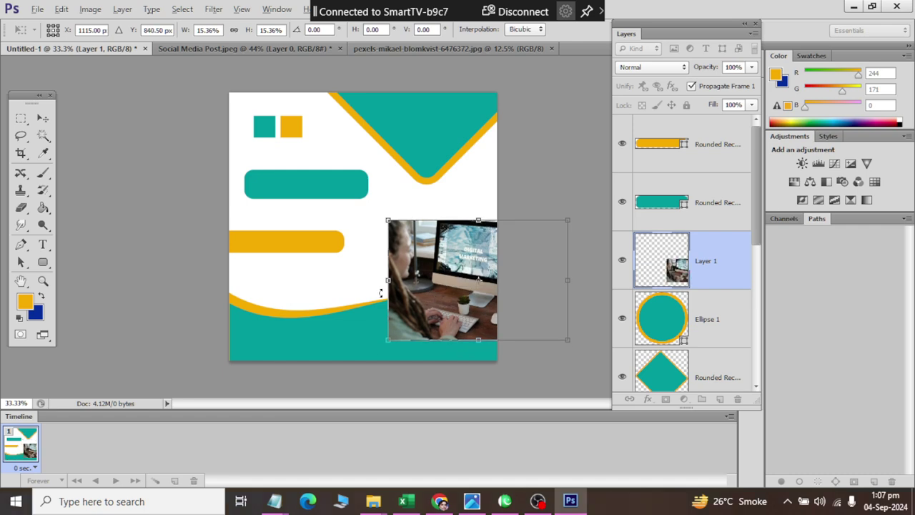
pyautogui.click(41, 112)
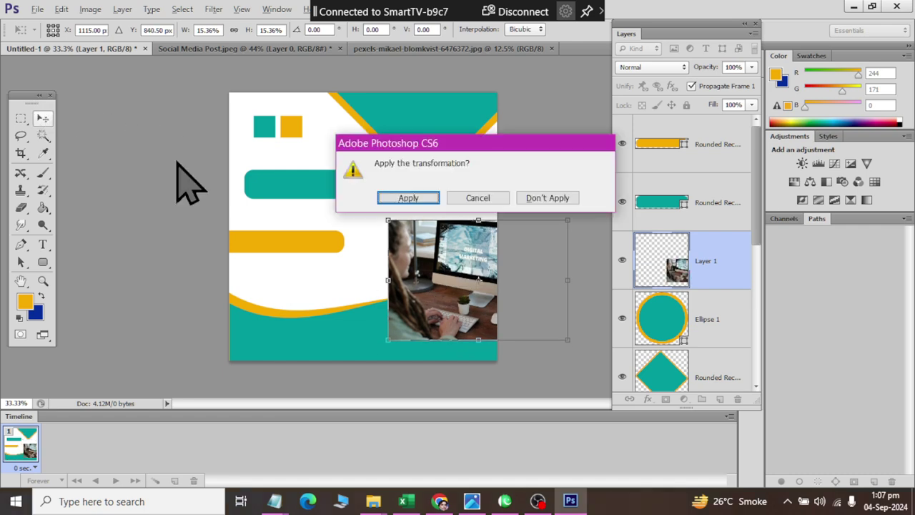
pyautogui.click(407, 199)
pyautogui.moveTo(691, 324); pyautogui.dragTo(713, 276)
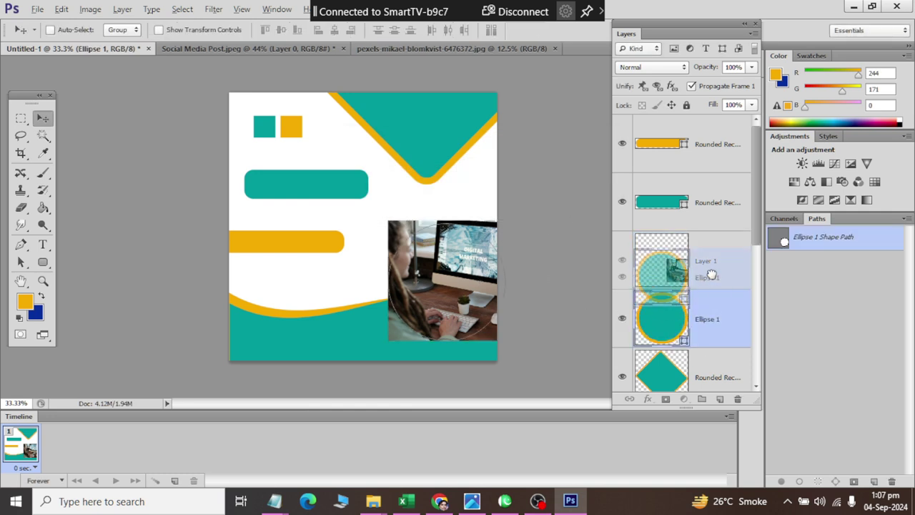
# Move the photo layer above the circle, clip it to the circle, and shift it to frame the monitor
pyautogui.rightClick(723, 293)
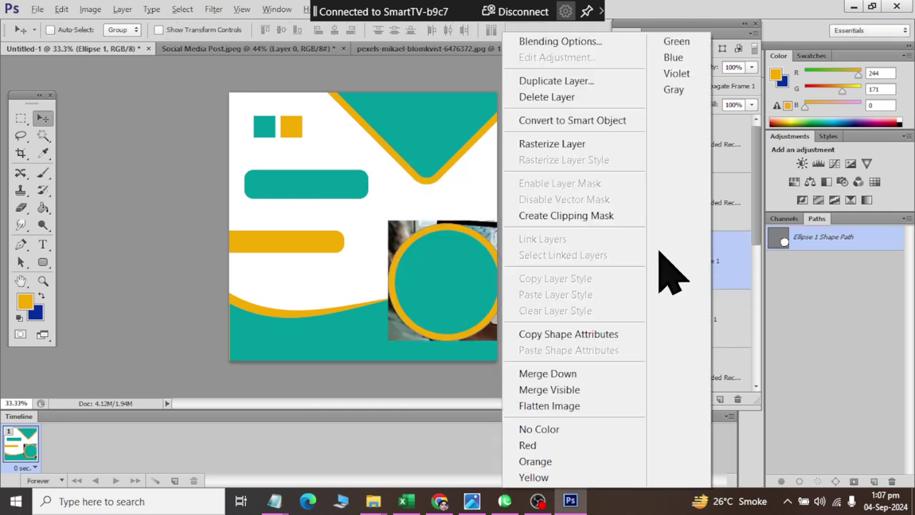
pyautogui.click(651, 214)
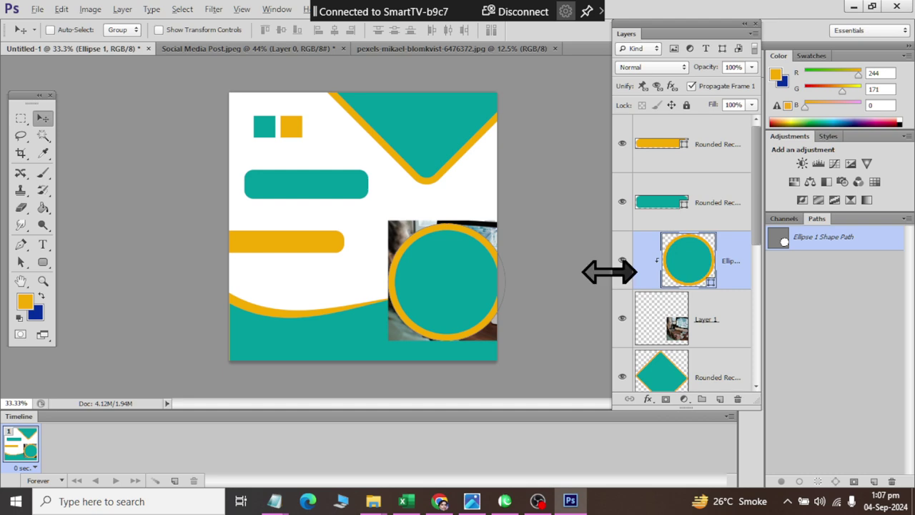
pyautogui.hotkey('ctrl', 'alt', 'g')
pyautogui.moveTo(733, 319); pyautogui.dragTo(718, 257)
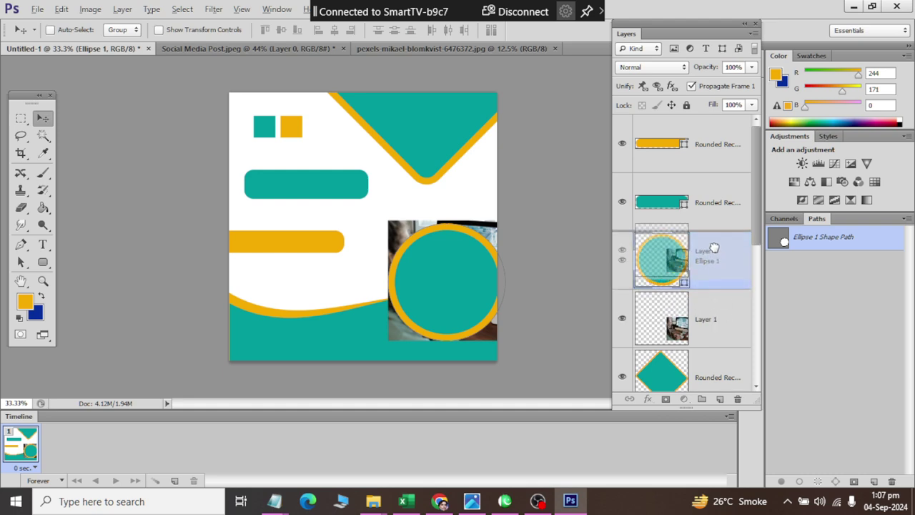
pyautogui.rightClick(718, 262)
pyautogui.click(573, 214)
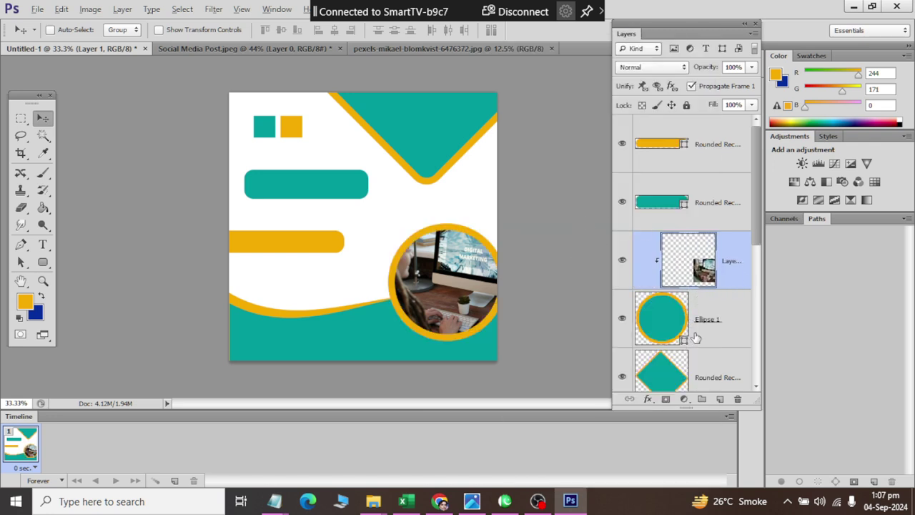
pyautogui.moveTo(432, 279); pyautogui.dragTo(436, 285)
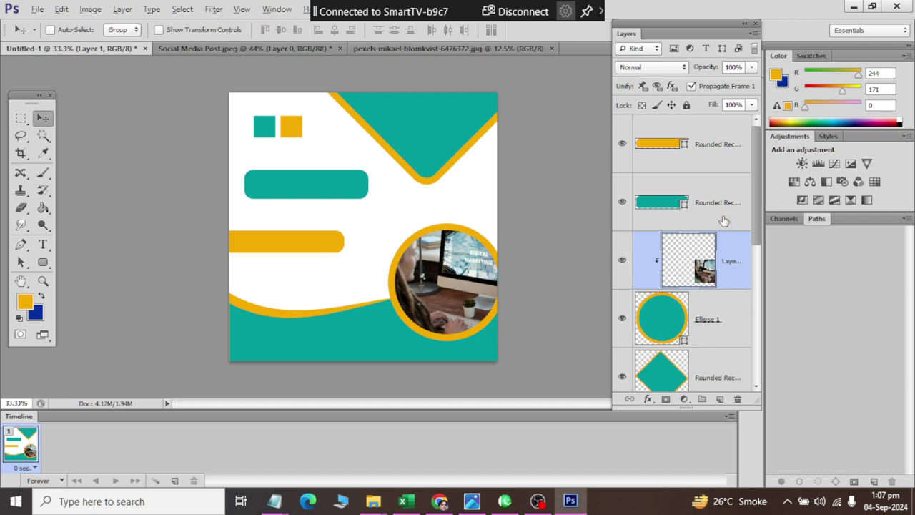
pyautogui.click(681, 151)
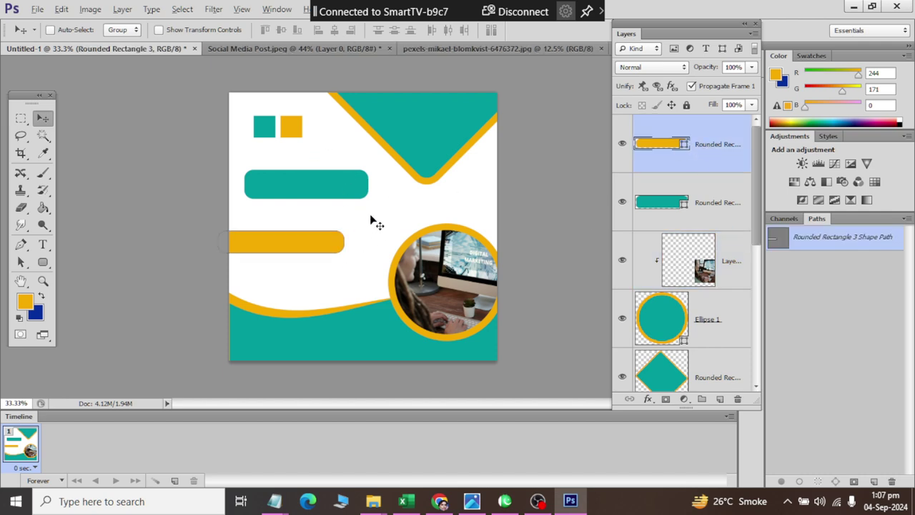
# Browse to the Documents 'inpage' folder and sort its files by date modified
pyautogui.hotkey('ctrl', 'o')
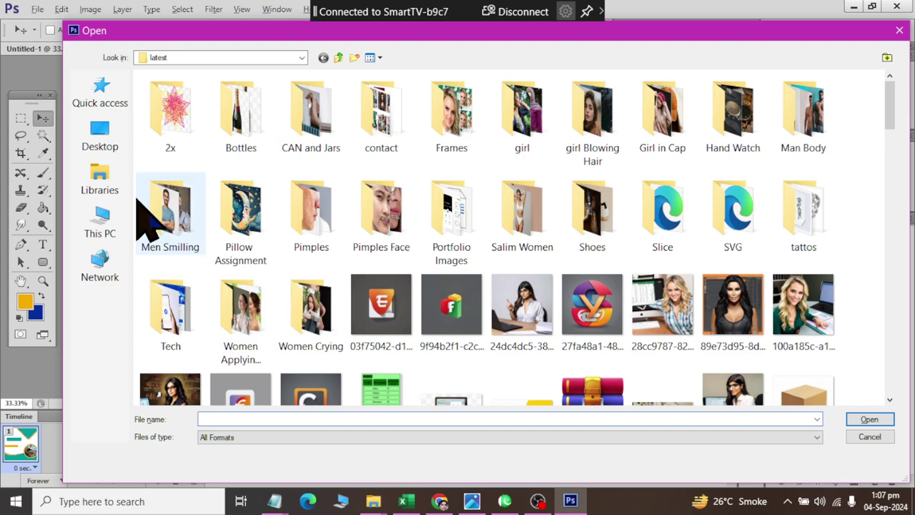
pyautogui.click(107, 178)
pyautogui.doubleClick(347, 106)
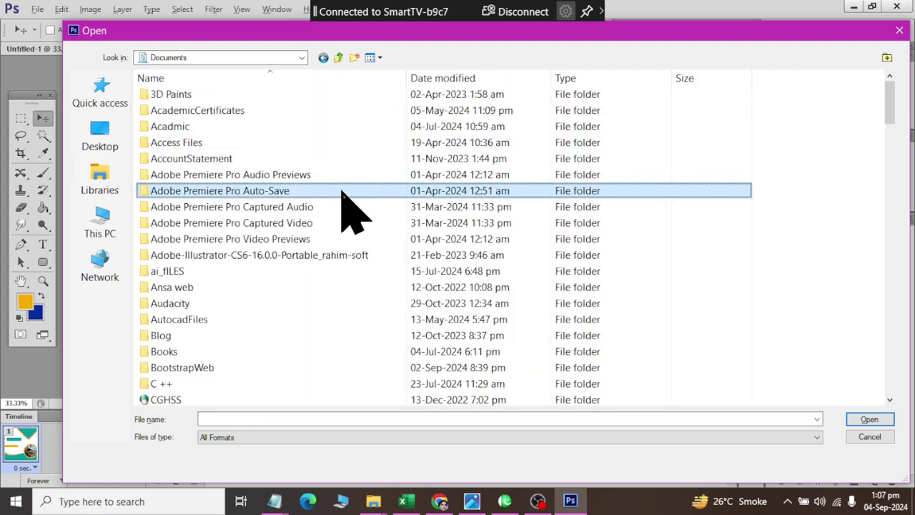
pyautogui.write('inpage')
pyautogui.press('Return')
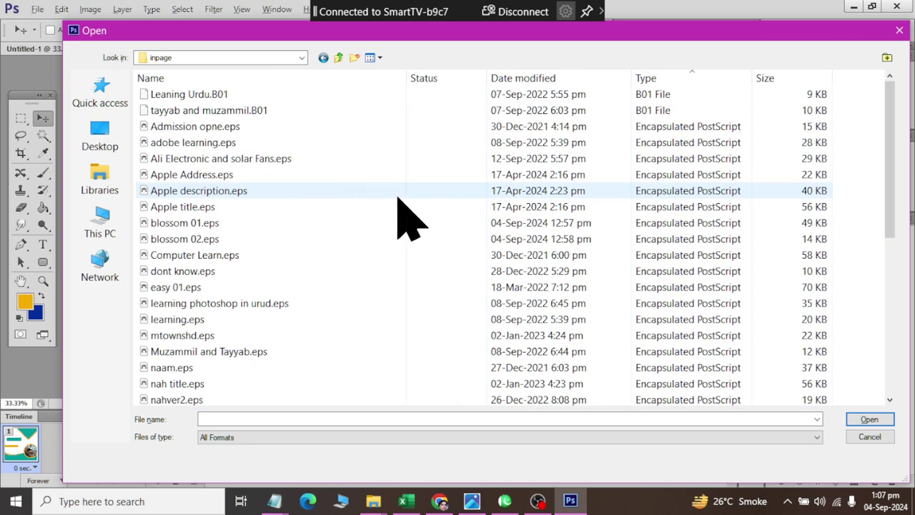
pyautogui.click(408, 193)
pyautogui.rightClick(408, 197)
pyautogui.rightClick(380, 245)
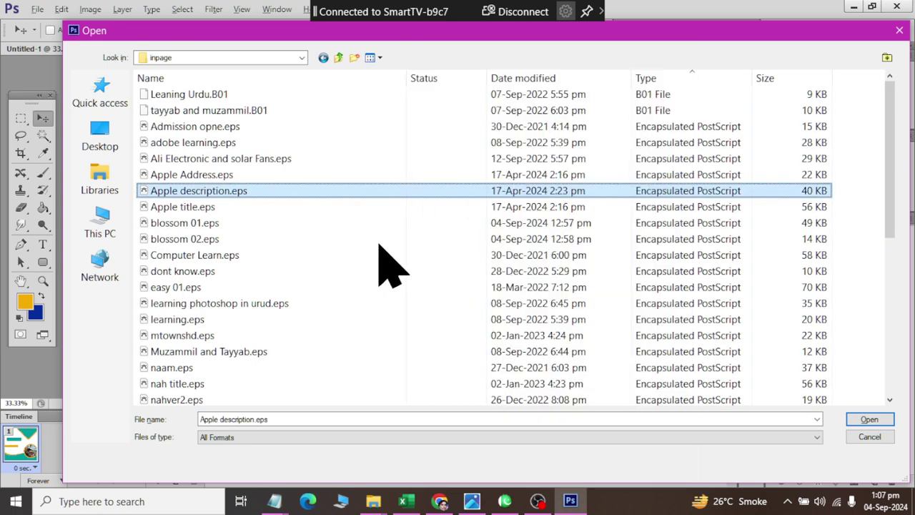
pyautogui.click(601, 326)
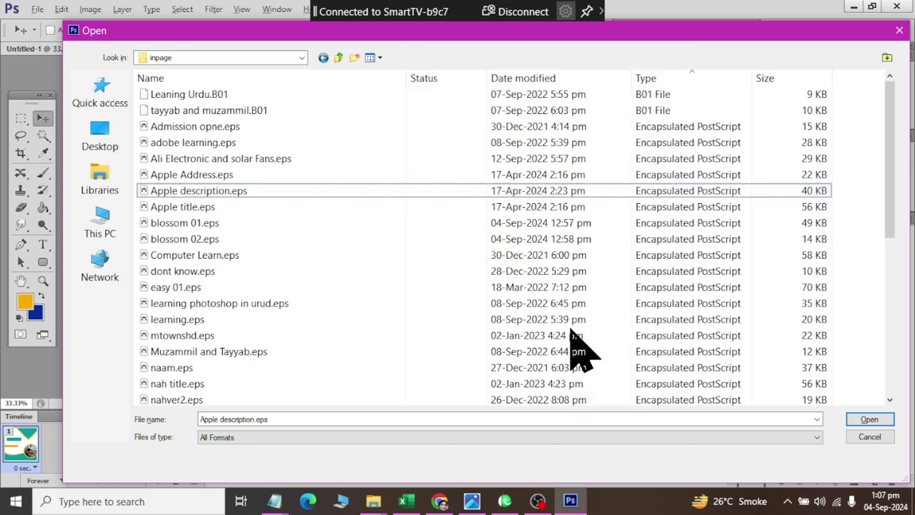
pyautogui.click(206, 96)
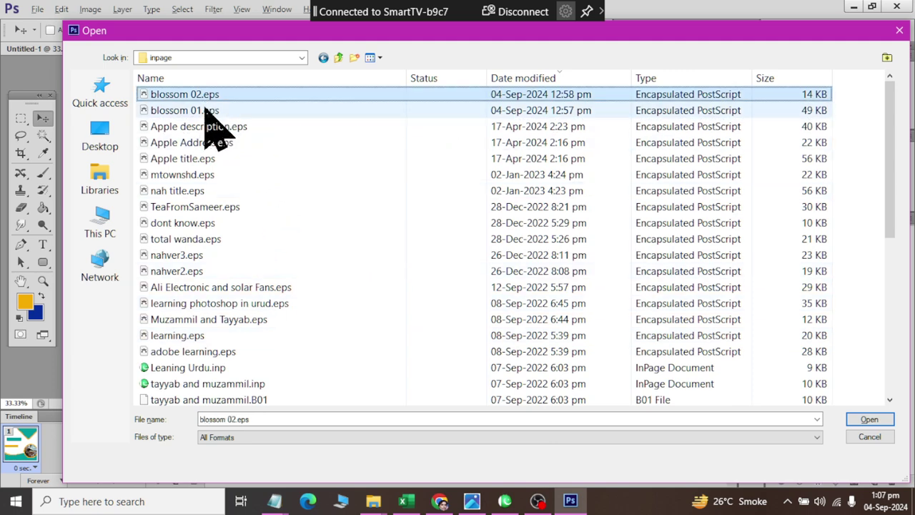
# Open the Urdu text EPS file rasterized at 300 pixels per inch
pyautogui.moveTo(184, 110)
pyautogui.doubleClick(208, 114)
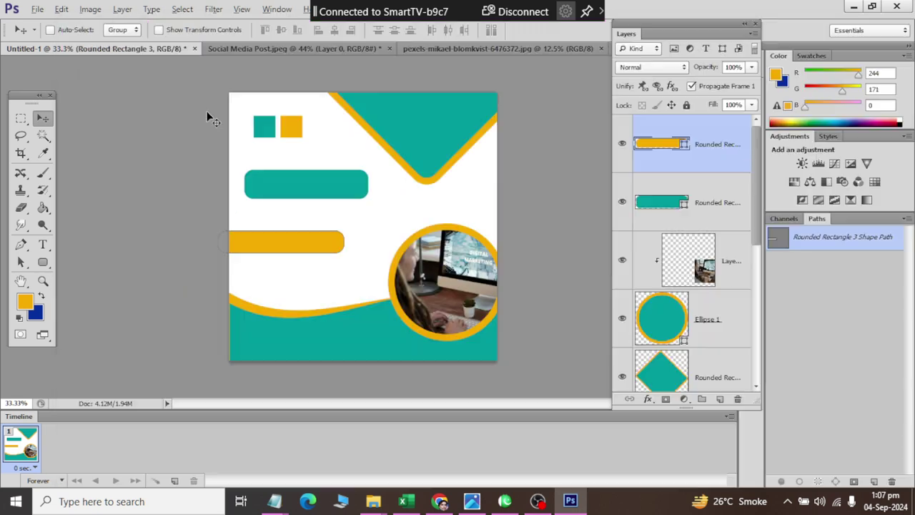
pyautogui.doubleClick(416, 238)
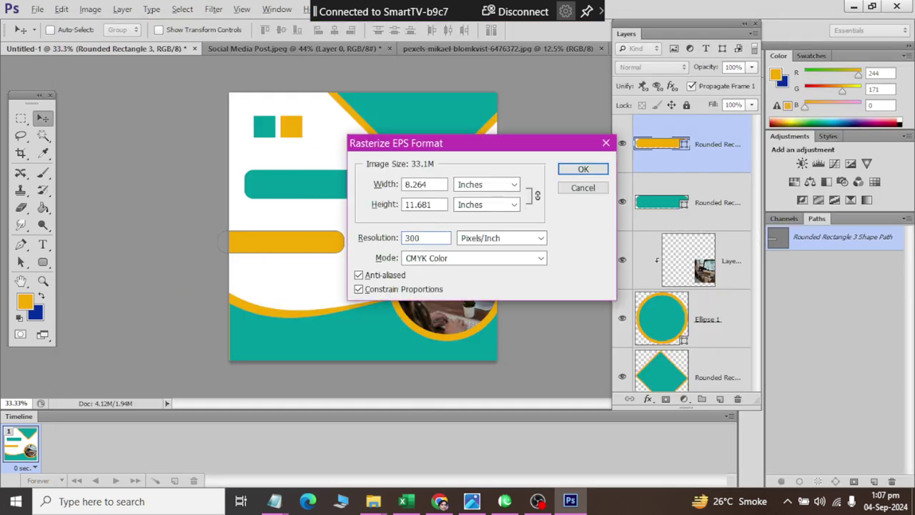
pyautogui.press('Return')
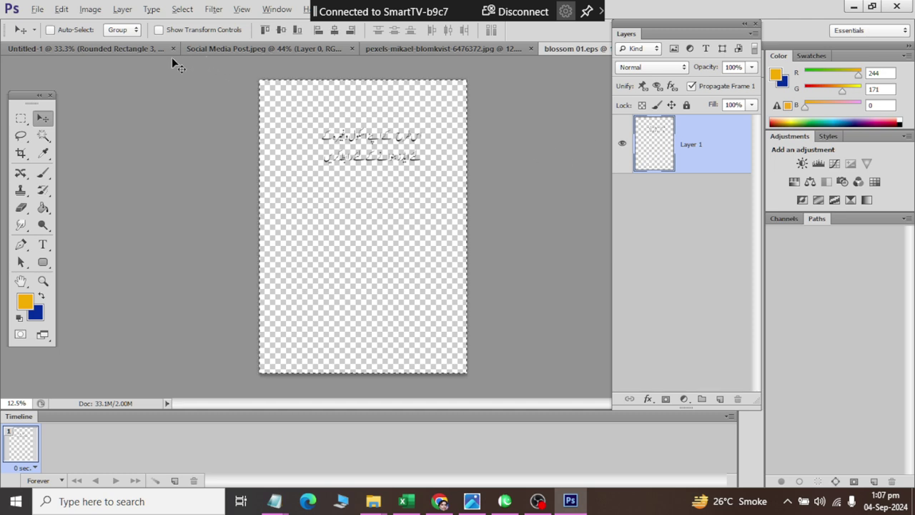
pyautogui.click(109, 49)
# Paste the Urdu text and scale it to about 30%, just above the circle photo
pyautogui.hotkey('ctrl', 'v')
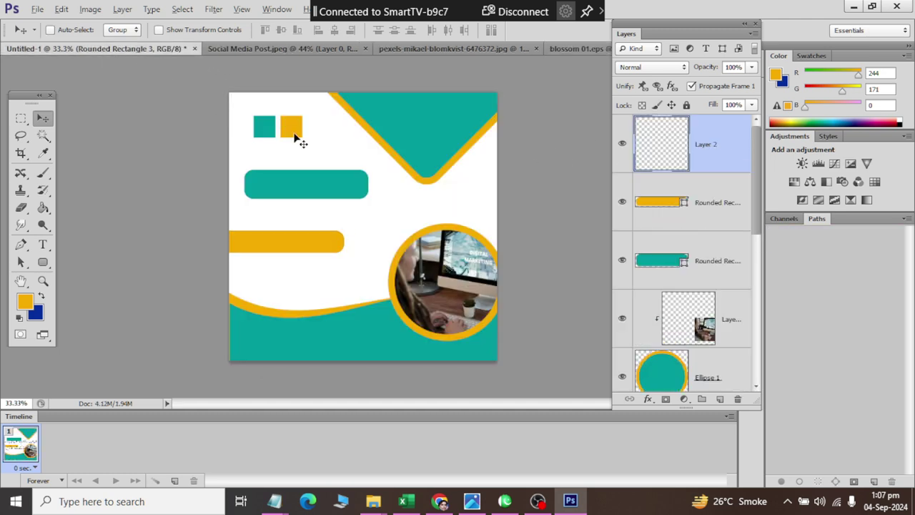
pyautogui.hotkey('ctrl', 't')
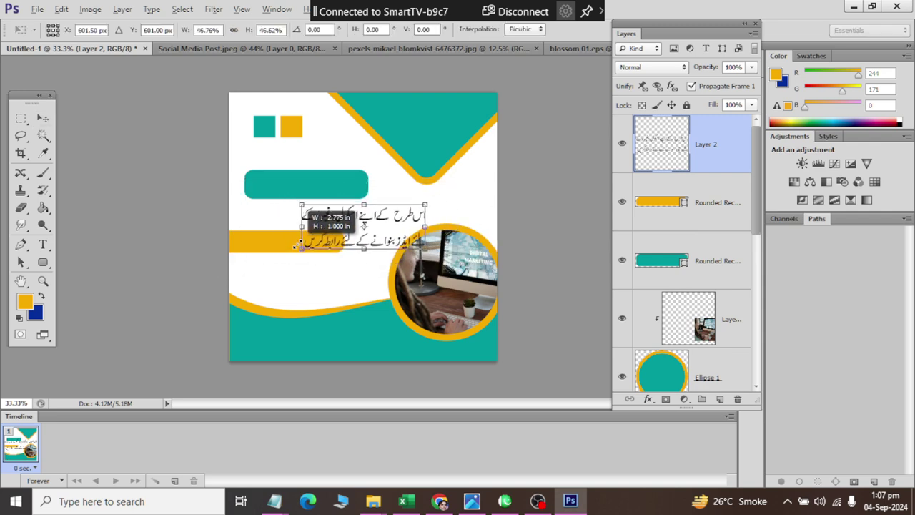
pyautogui.moveTo(229, 274)
pyautogui.mouseDown()
pyautogui.moveTo(293, 268)
pyautogui.moveTo(428, 208)
pyautogui.mouseUp()
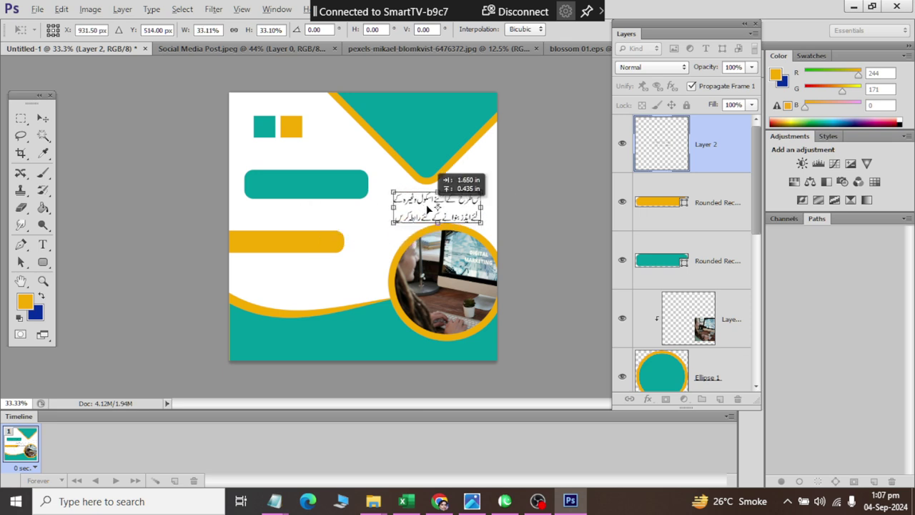
pyautogui.scroll(2, 474, 216)
pyautogui.scroll(2, 474, 216)
pyautogui.scroll(-2, 500, 222)
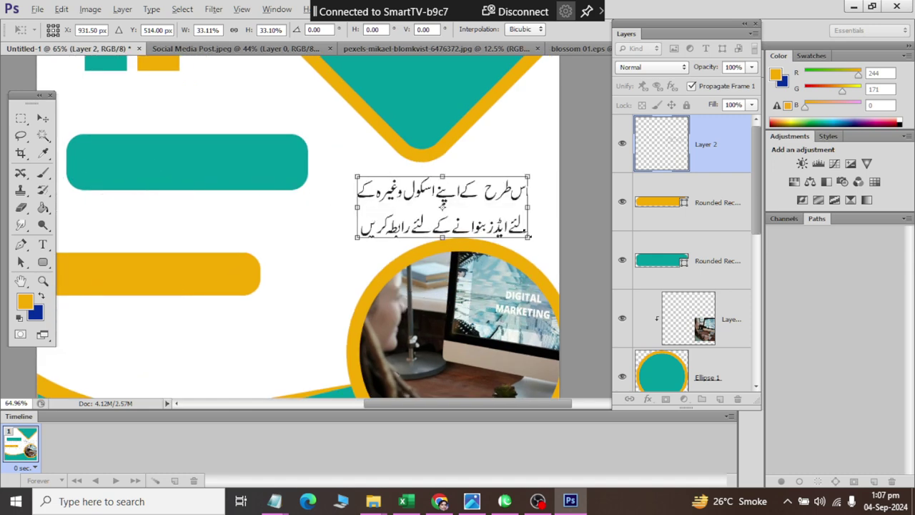
pyautogui.moveTo(542, 237); pyautogui.dragTo(520, 232)
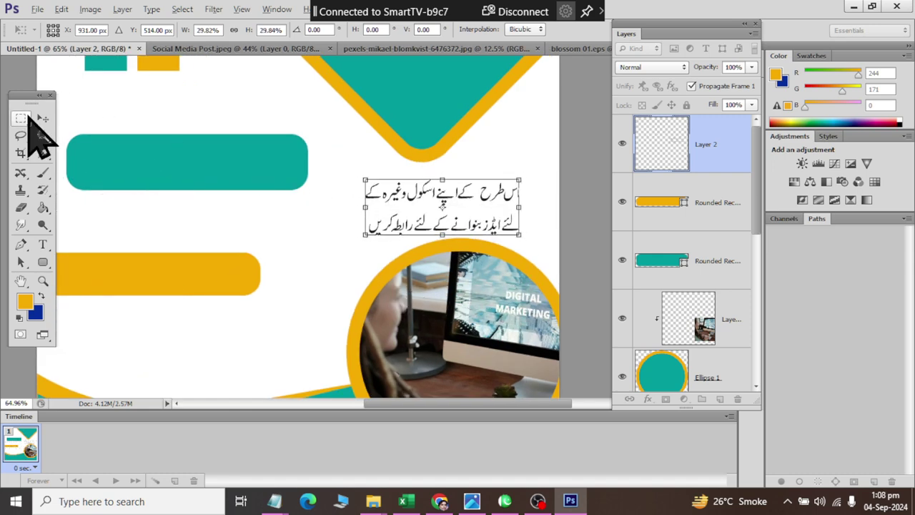
pyautogui.click(43, 119)
pyautogui.click(408, 197)
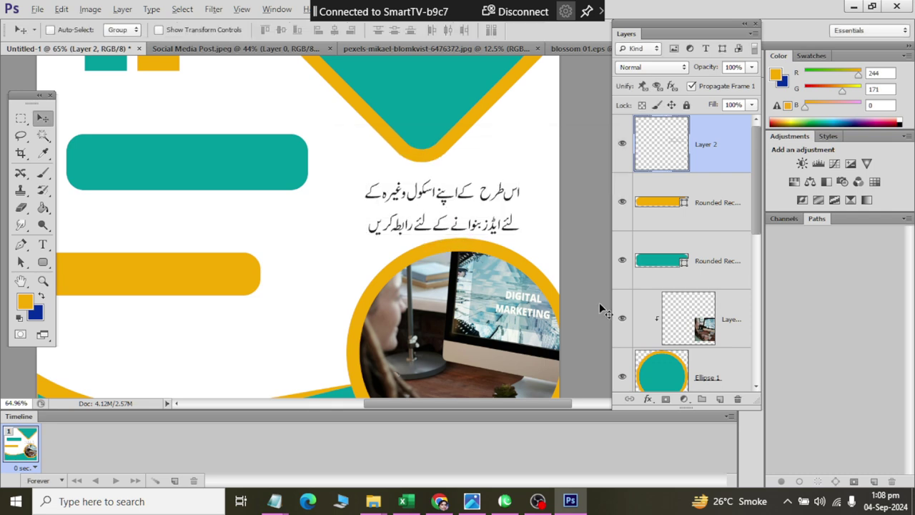
# Nudge the Urdu text slightly up and left with the arrow keys
pyautogui.press('Up')
pyautogui.press('Up')
pyautogui.press('Up')
pyautogui.press('Up')
pyautogui.press('Up')
pyautogui.press('Left')
pyautogui.press('Left')
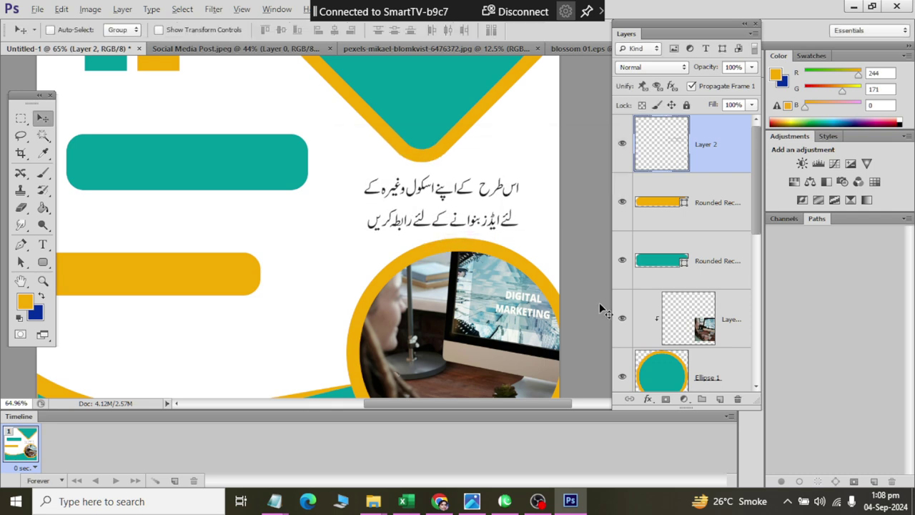
pyautogui.press('Up')
pyautogui.press('Up')
pyautogui.press('Left')
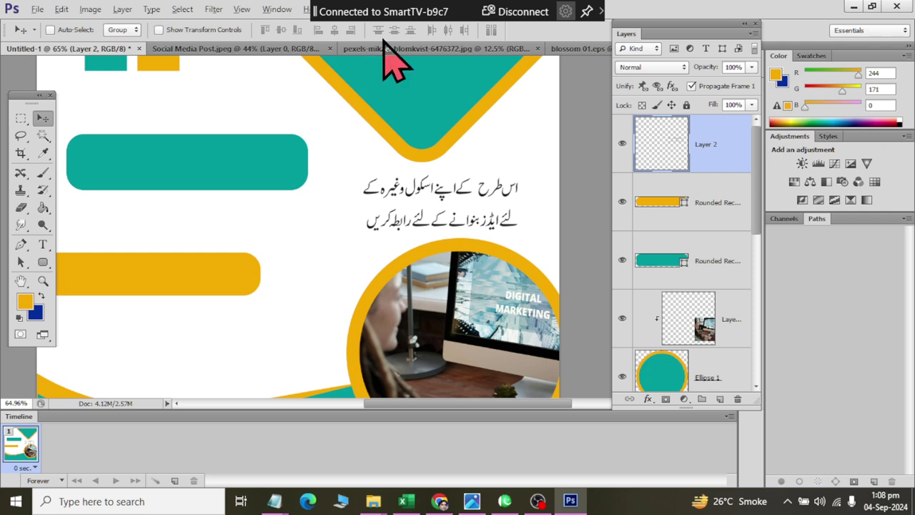
# Open blossom 02.eps from the inpage folder, rasterized at 300 pixels per inch
pyautogui.click(389, 48)
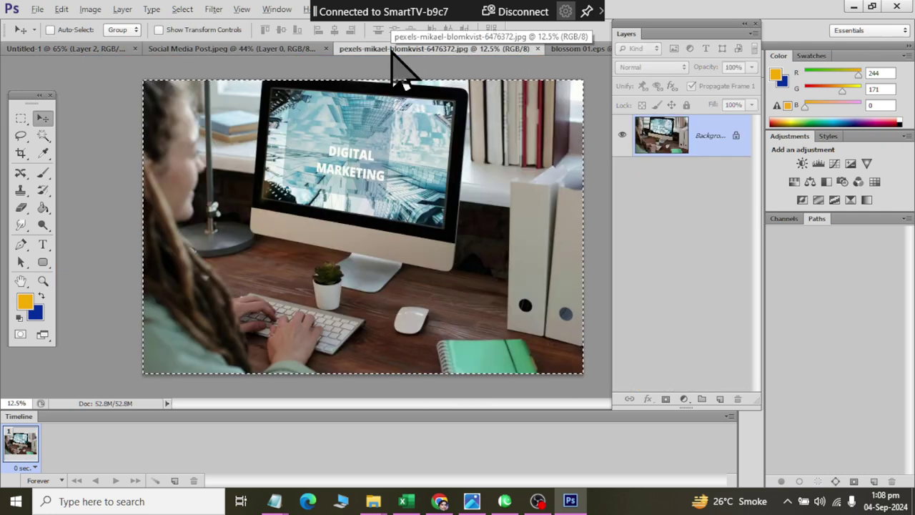
pyautogui.hotkey('ctrl', 'o')
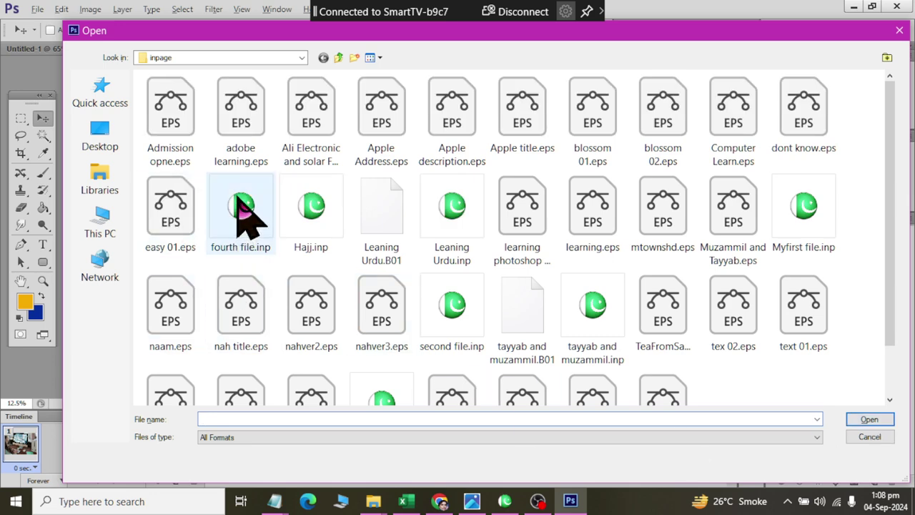
pyautogui.click(235, 118)
pyautogui.press('Right')
pyautogui.press('Right')
pyautogui.press('Right')
pyautogui.press('Right')
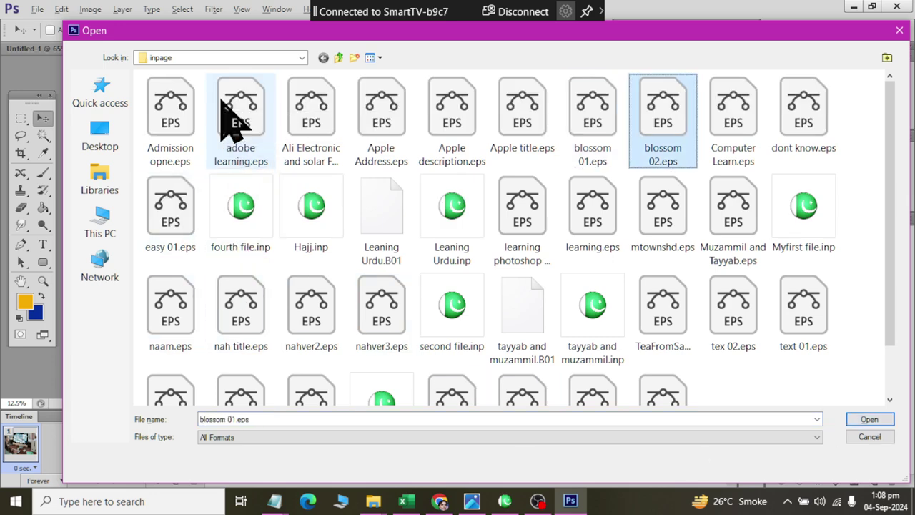
pyautogui.press('Return')
pyautogui.doubleClick(412, 237)
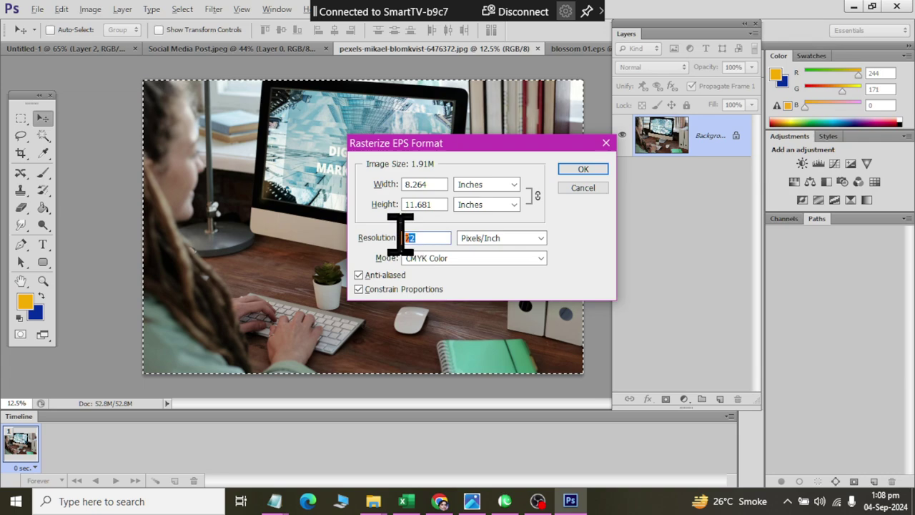
pyautogui.write('300')
pyautogui.press('Return')
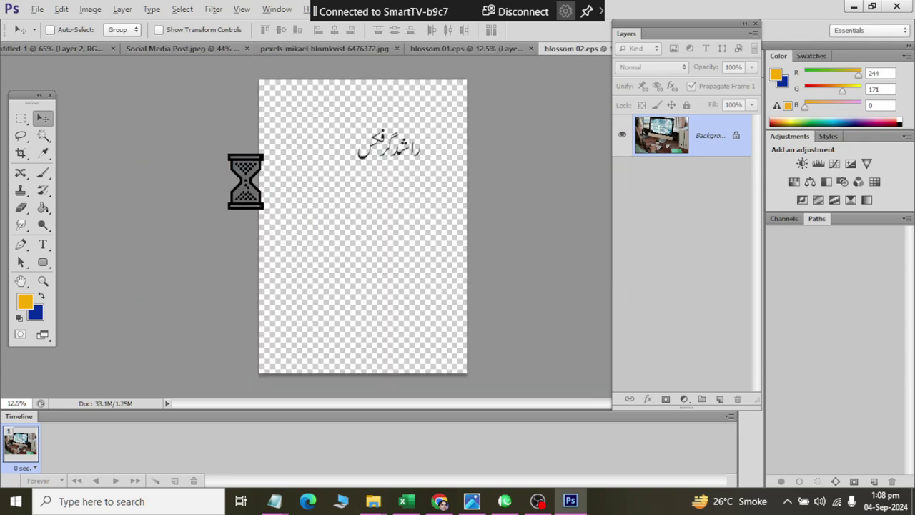
# Paste the Urdu brand name into the post, scale it to about 47%, and place it on the bottom teal band
pyautogui.click(83, 50)
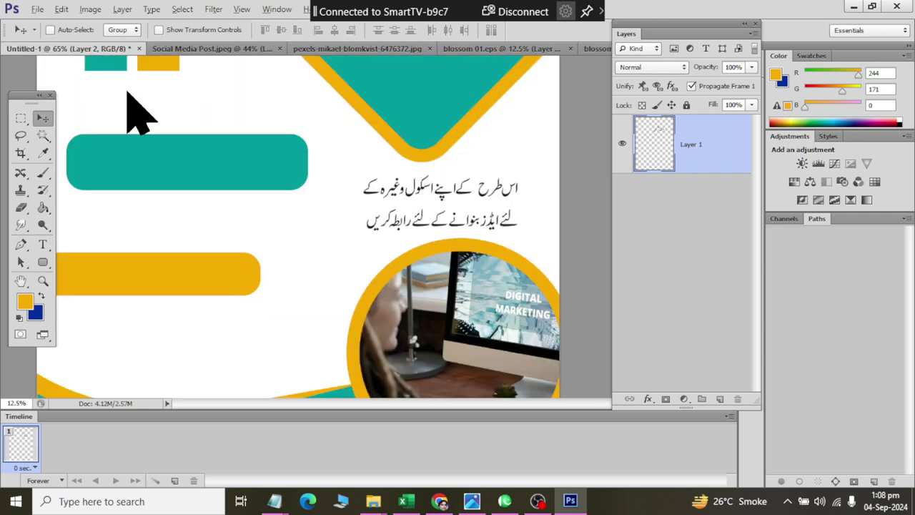
pyautogui.scroll(-3, 314, 222)
pyautogui.hotkey('ctrl', 'v')
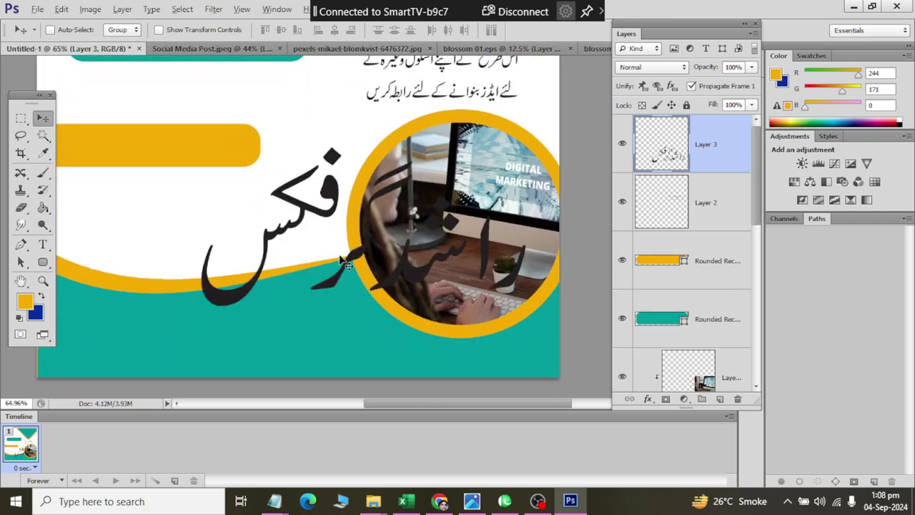
pyautogui.hotkey('ctrl', 't')
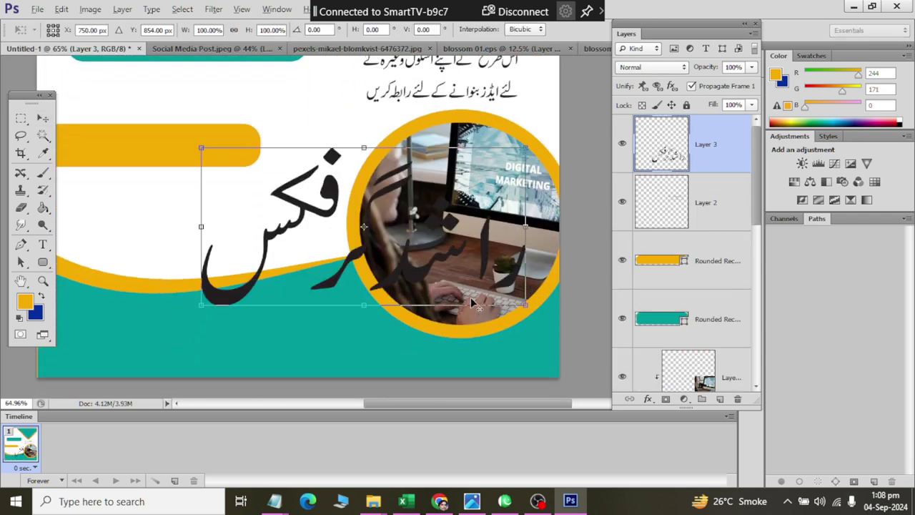
pyautogui.moveTo(526, 306); pyautogui.dragTo(440, 265)
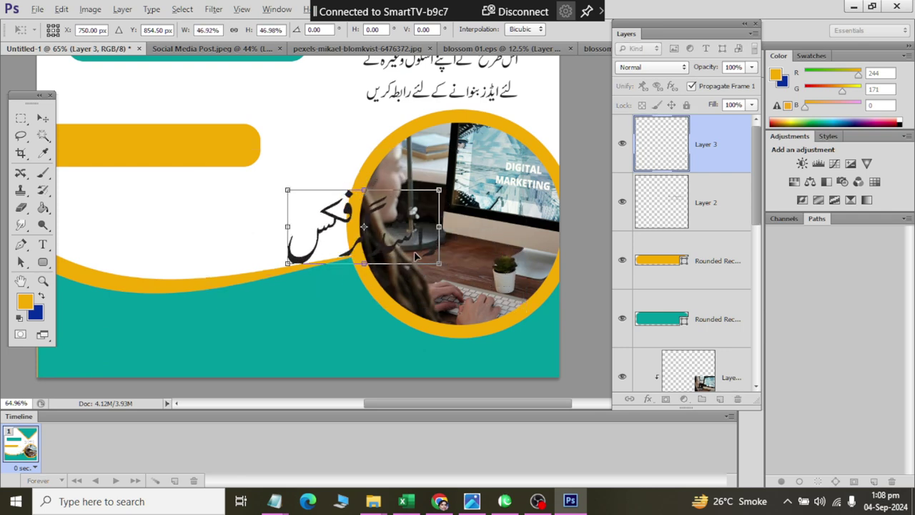
pyautogui.moveTo(361, 236); pyautogui.dragTo(351, 232)
pyautogui.moveTo(339, 284); pyautogui.dragTo(311, 350)
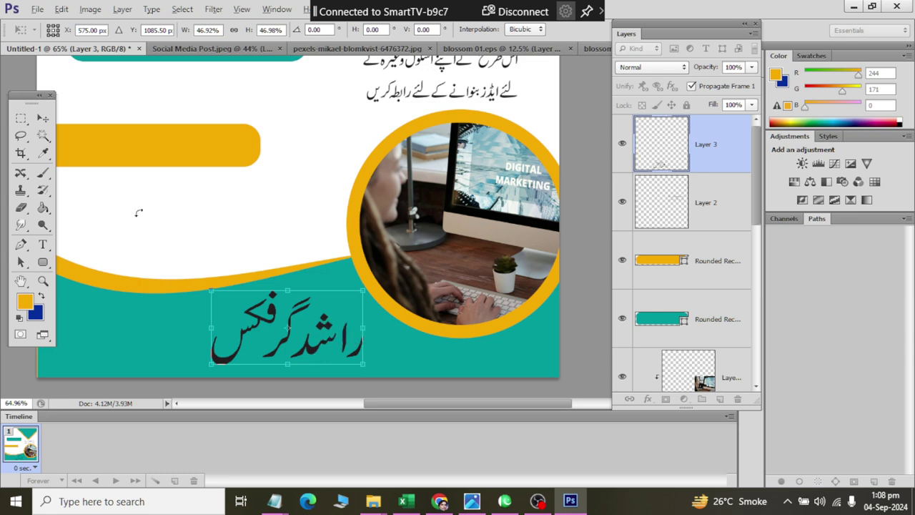
pyautogui.click(43, 118)
pyautogui.click(406, 199)
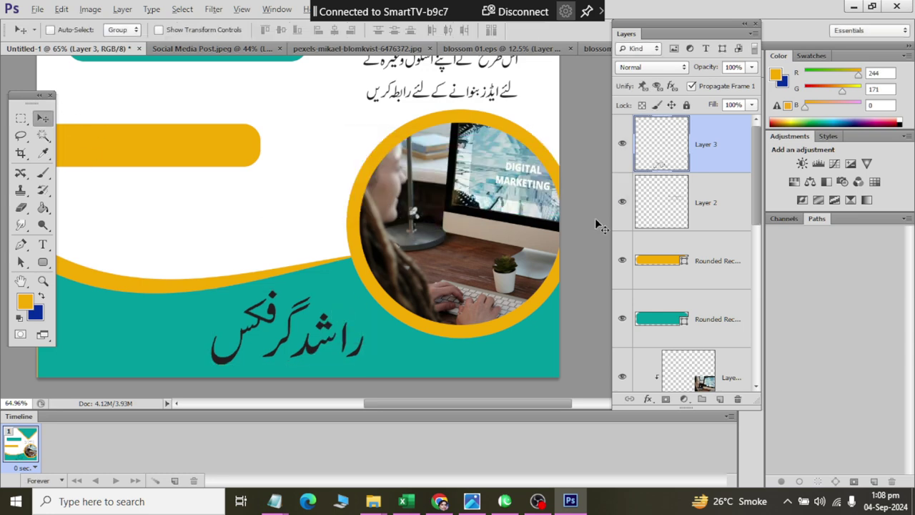
# Give the brand-name layer a white (ffffff) Color Overlay, then fit the whole post on screen
pyautogui.click(648, 399)
pyautogui.click(683, 262)
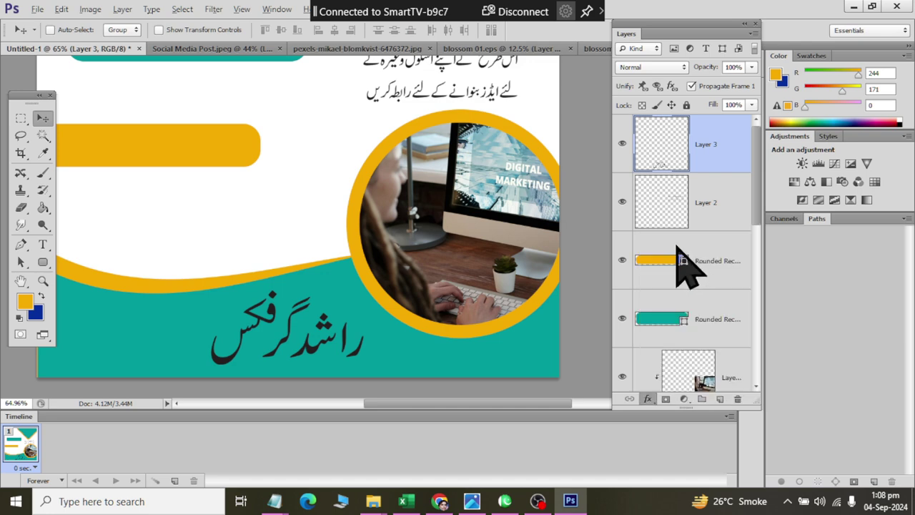
pyautogui.click(82, 226)
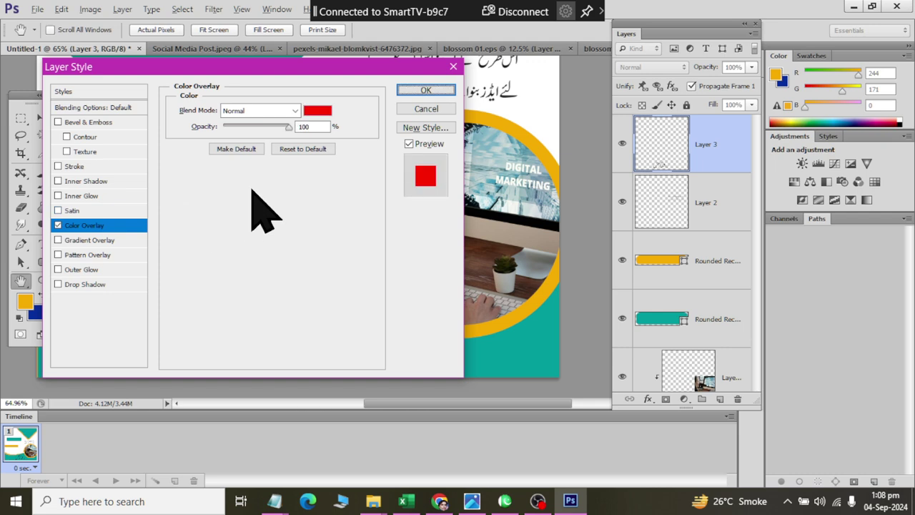
pyautogui.click(317, 112)
pyautogui.moveTo(283, 404); pyautogui.dragTo(251, 422)
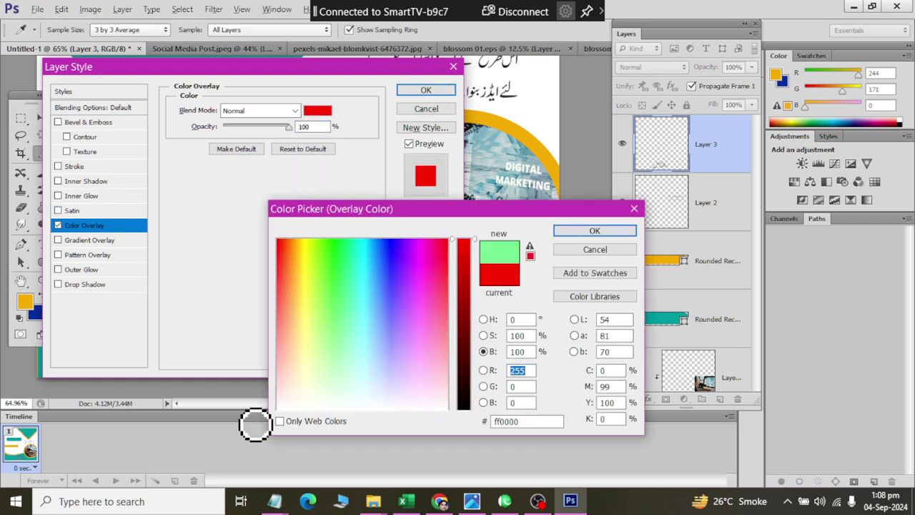
pyautogui.click(591, 231)
pyautogui.click(427, 91)
pyautogui.press('v')
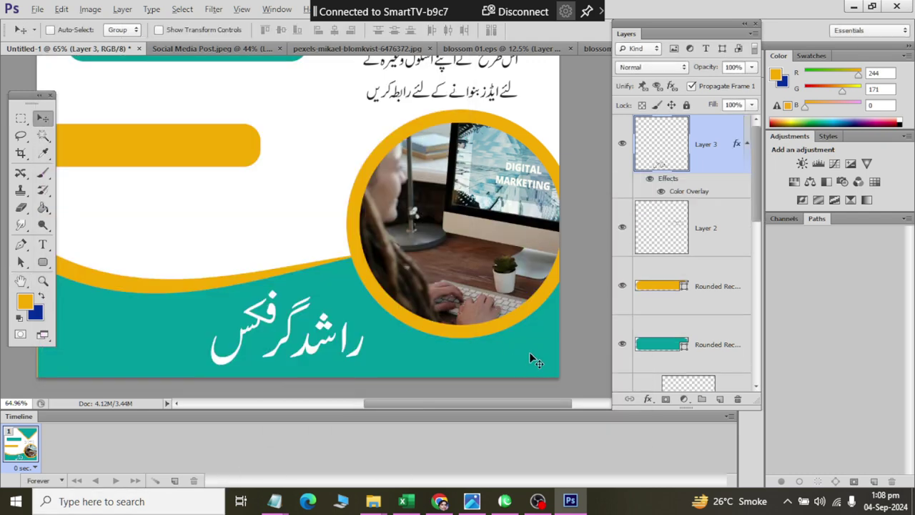
pyautogui.hotkey('ctrl', '0')
pyautogui.keyDown('alt'); pyautogui.scroll(1, 513, 176); pyautogui.keyUp('alt')
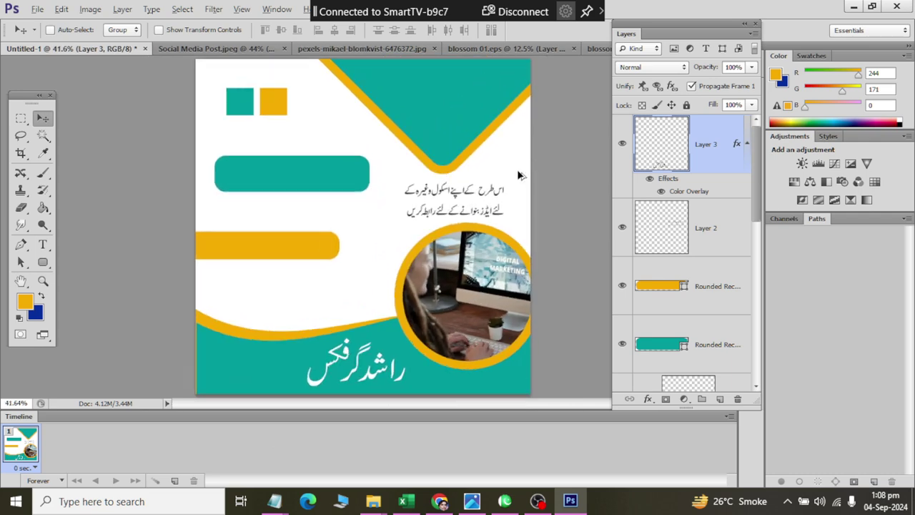